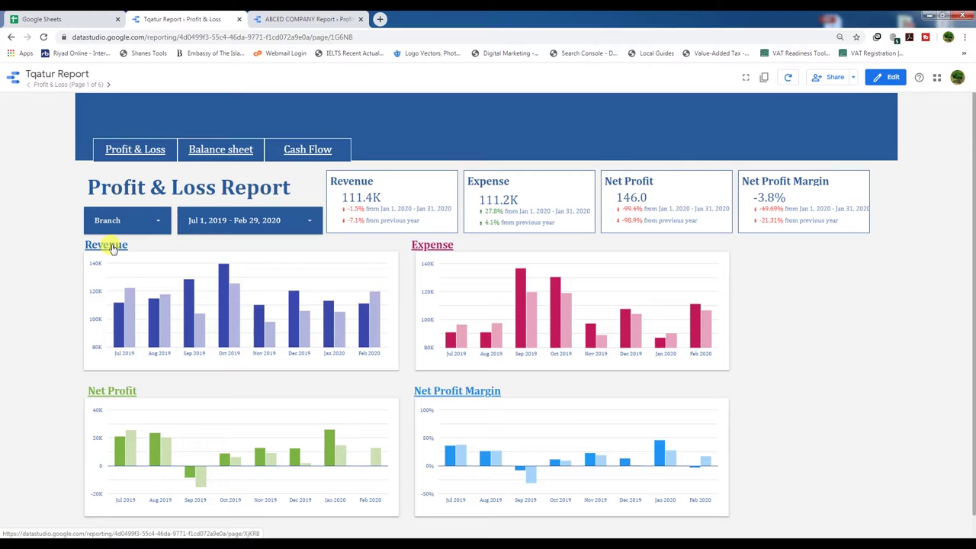
# Step: Review the Revenue and Expense detail pages of the Tqatur Report, including the August 2019 expense breakdown
pyautogui.click(111, 247)
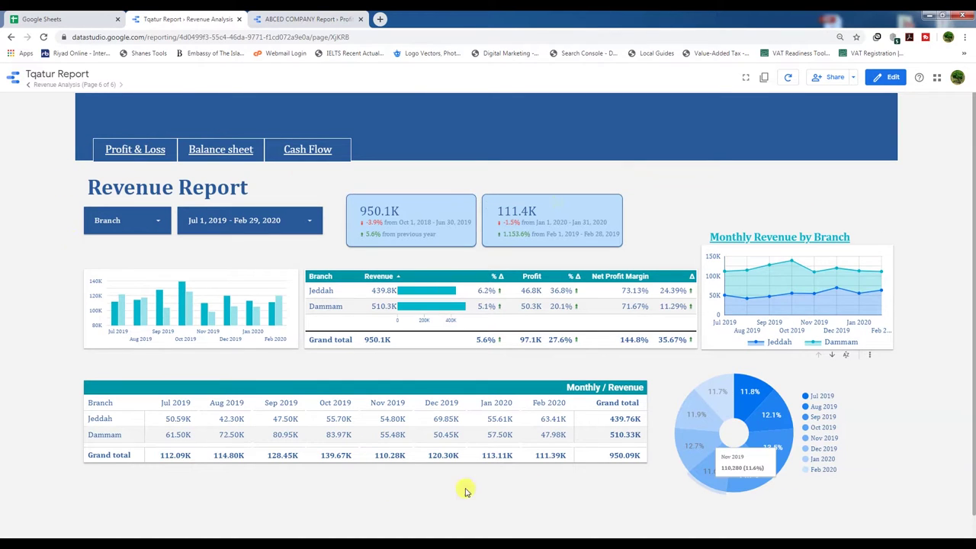
pyautogui.click(134, 150)
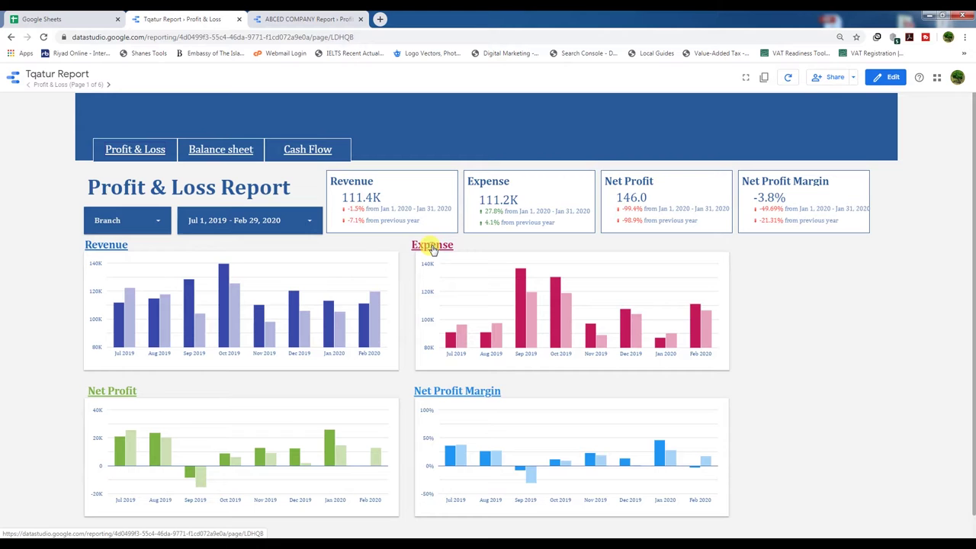
pyautogui.click(432, 247)
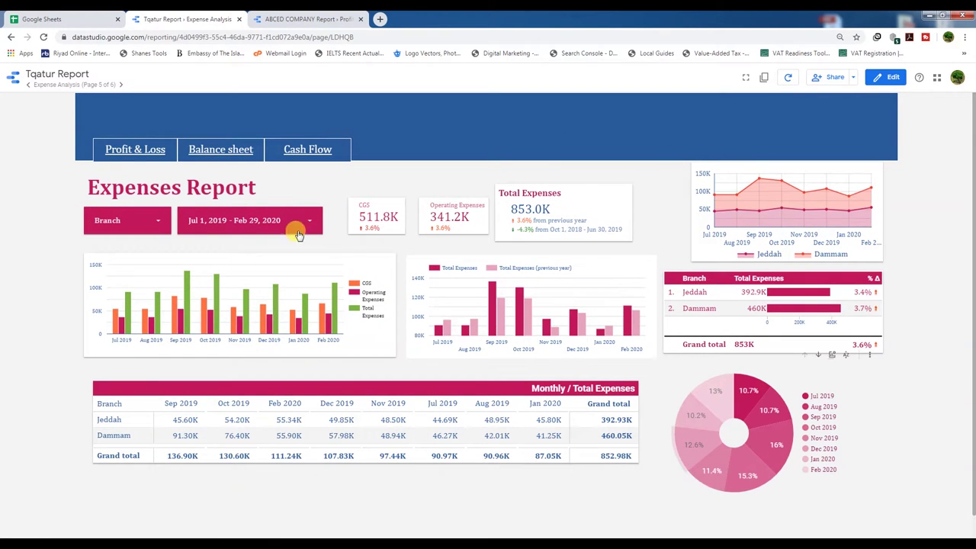
pyautogui.moveTo(161, 289)
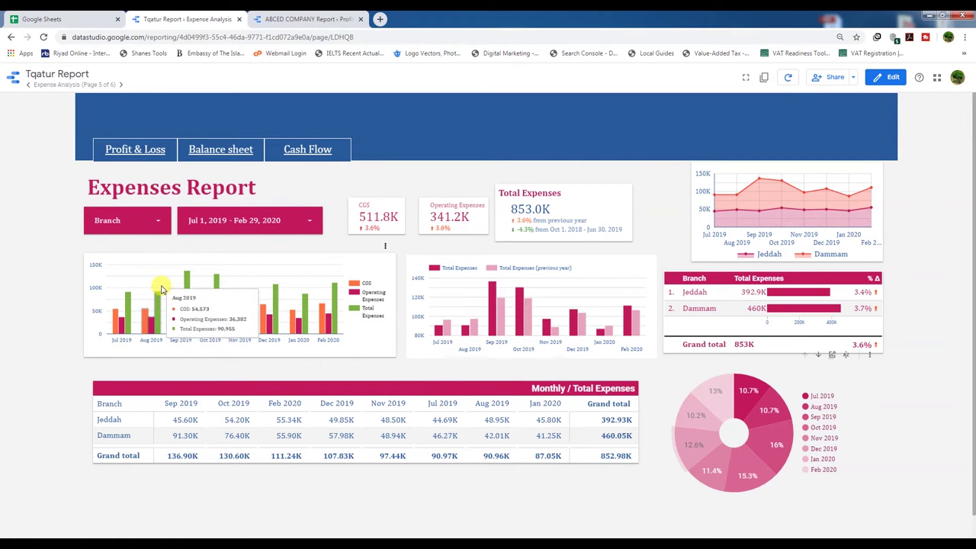
# Step: Switch to the ABCED COMPANY Report, view its Revenue analysis page, and return to the Profit & Loss page
pyautogui.click(311, 21)
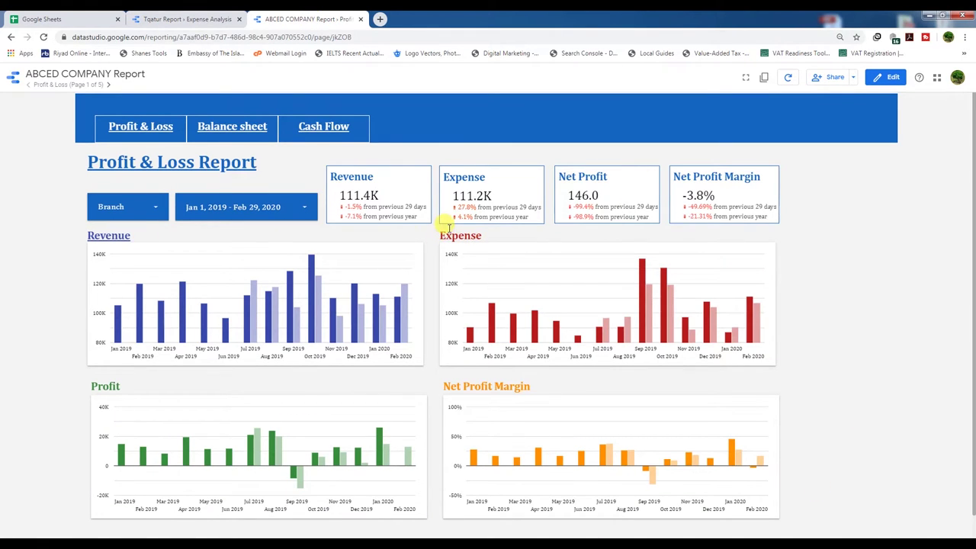
pyautogui.click(109, 237)
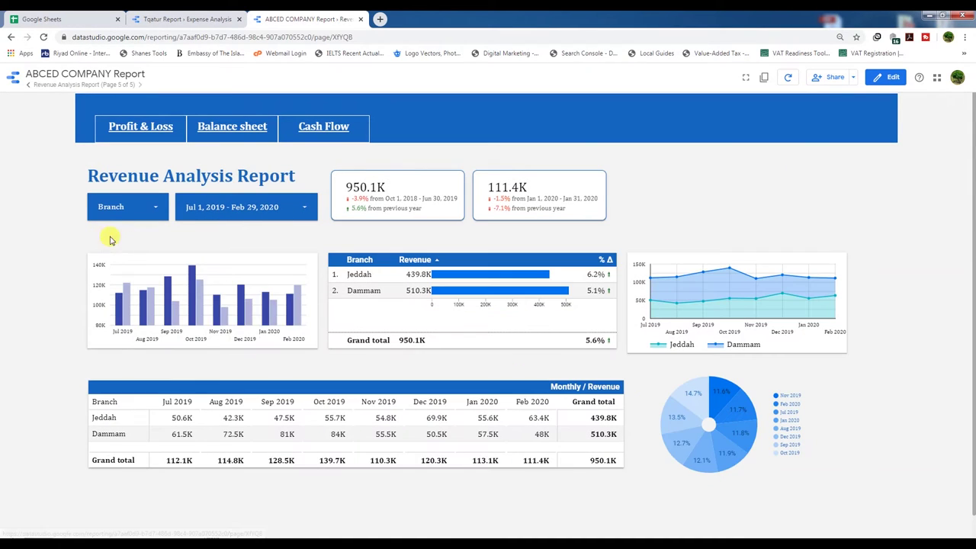
pyautogui.click(152, 128)
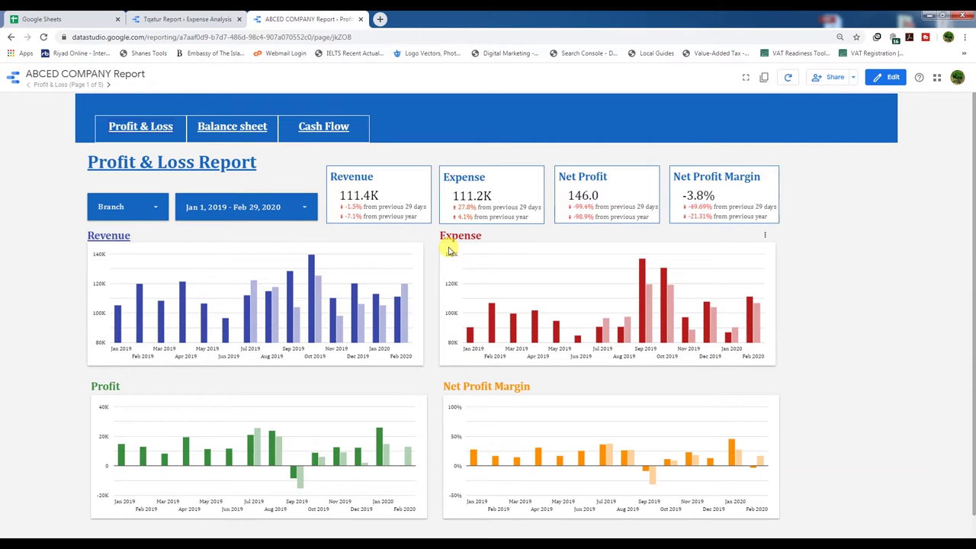
# Step: Switch to Google Sheets and open the Total of 2 Branches sheet of the ABCED Company Report spreadsheet
pyautogui.click(55, 19)
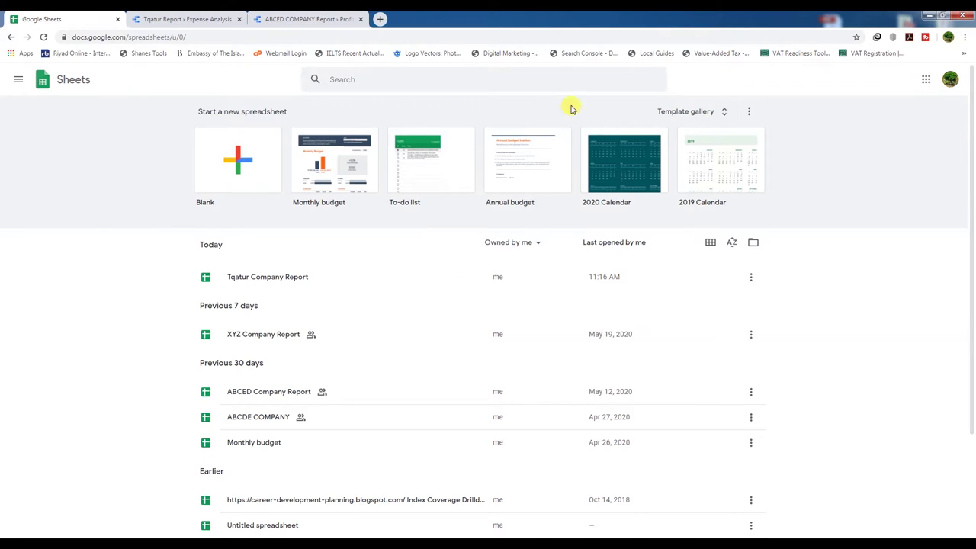
pyautogui.click(260, 393)
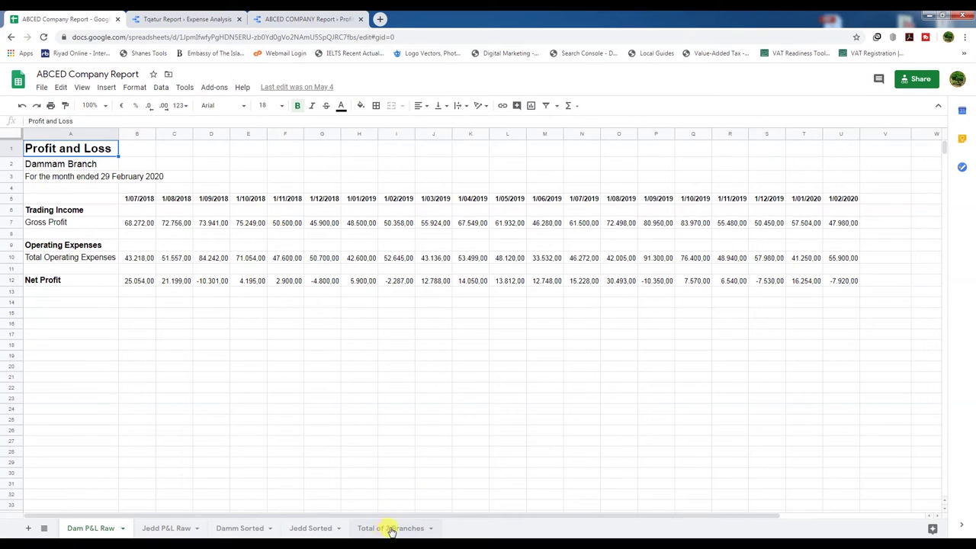
pyautogui.click(395, 529)
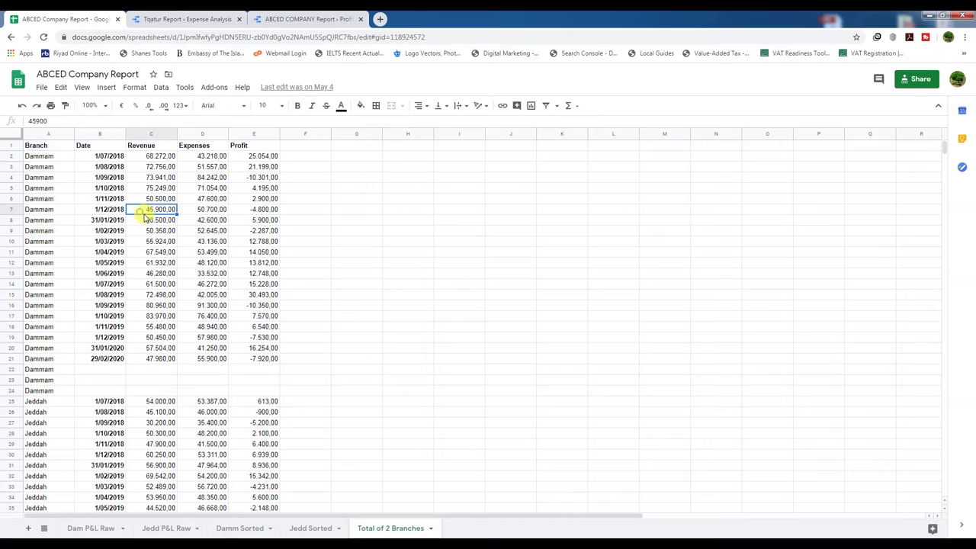
# Step: Insert two blank columns between the Revenue and Expenses columns
pyautogui.click(192, 134)
pyautogui.rightClick(192, 134)
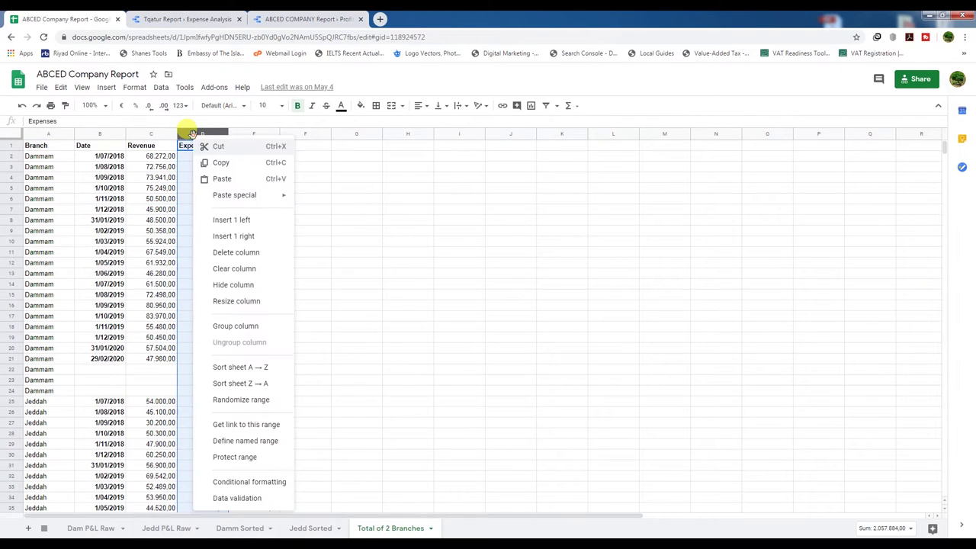
pyautogui.click(223, 220)
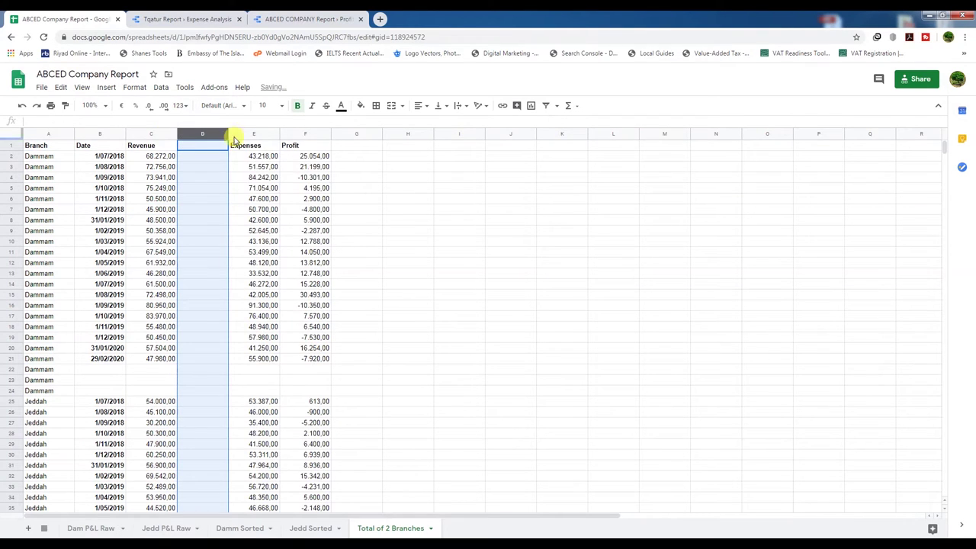
pyautogui.click(234, 135)
pyautogui.rightClick(234, 136)
pyautogui.click(265, 220)
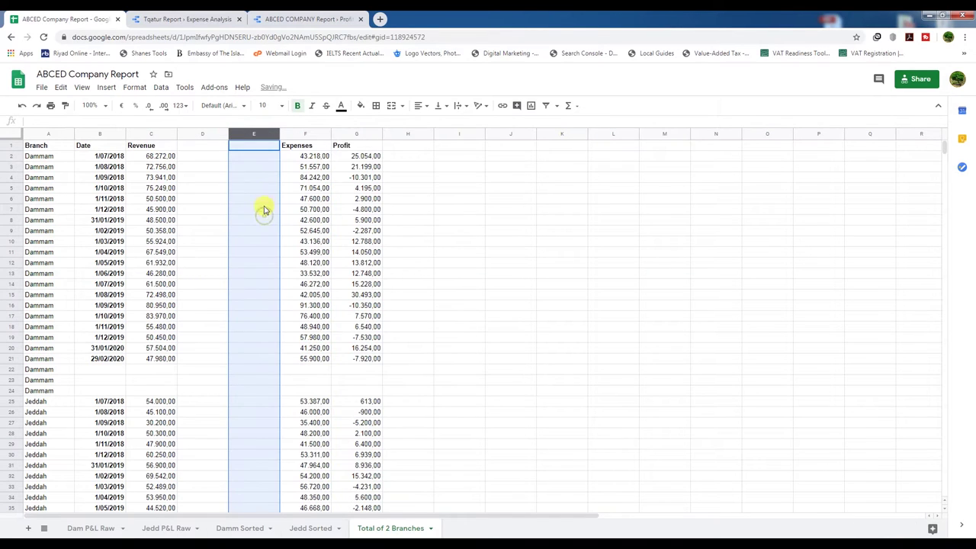
# Step: Head the two new columns CGS and Operating Expenses, and widen column E to fit its heading
pyautogui.click(197, 146)
pyautogui.write('CDS')
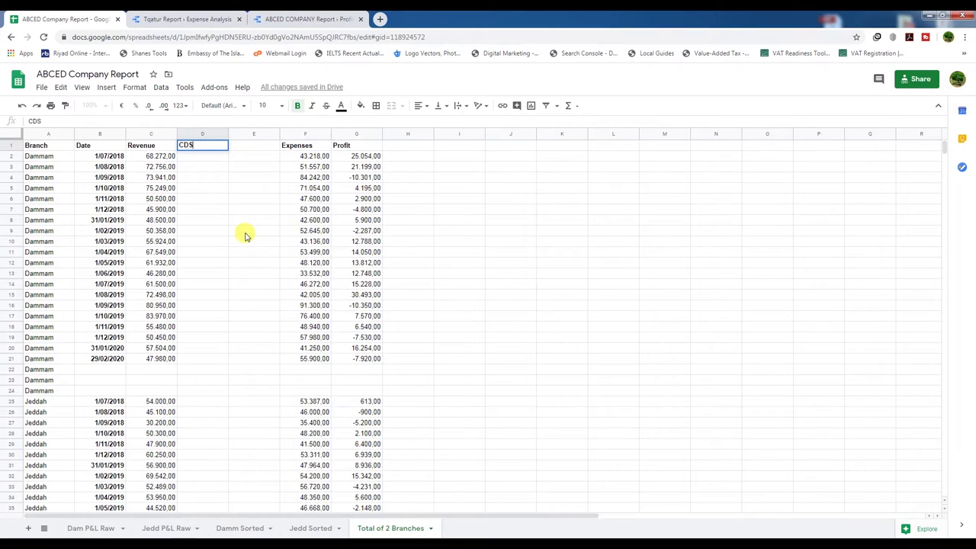
pyautogui.click(239, 210)
pyautogui.click(187, 147)
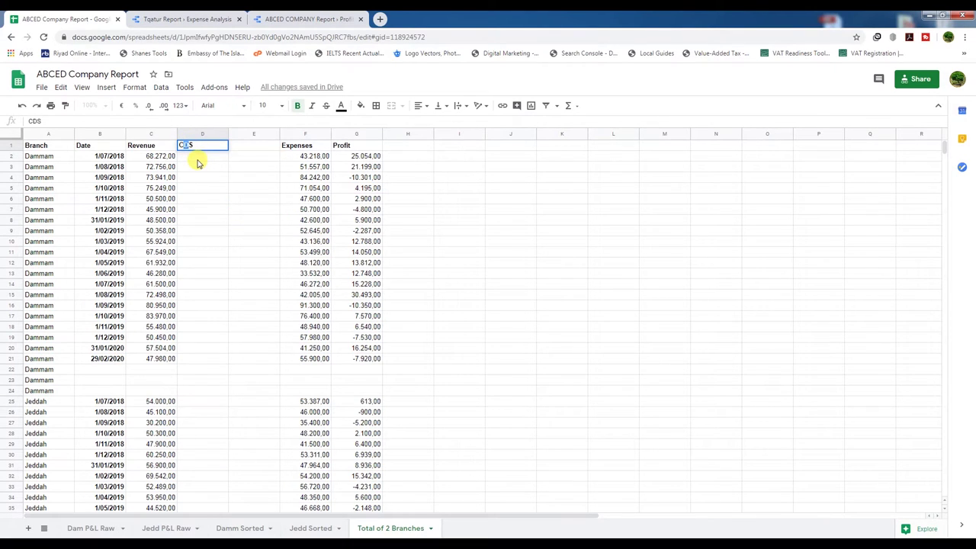
pyautogui.click(258, 145)
pyautogui.write('Operating Expenses')
pyautogui.click(266, 190)
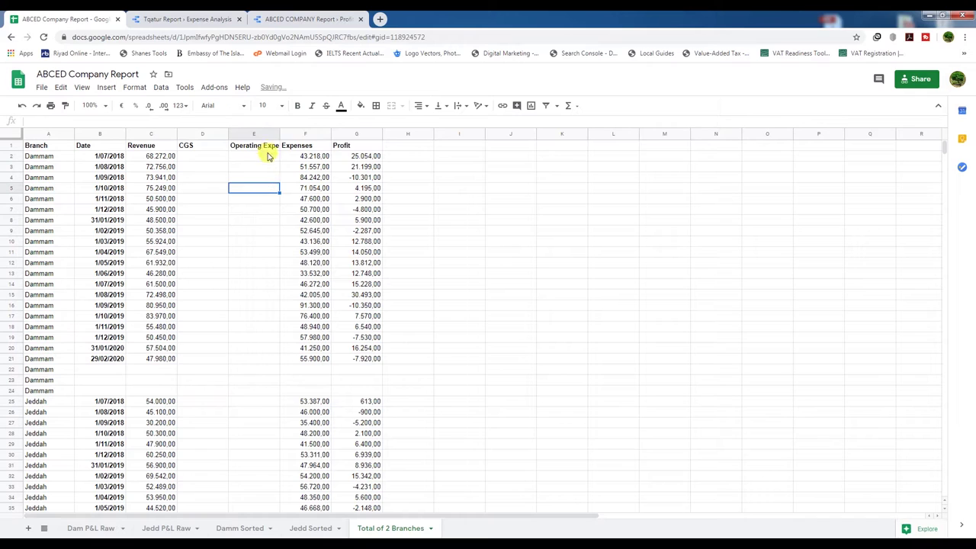
pyautogui.moveTo(279, 134); pyautogui.dragTo(300, 136)
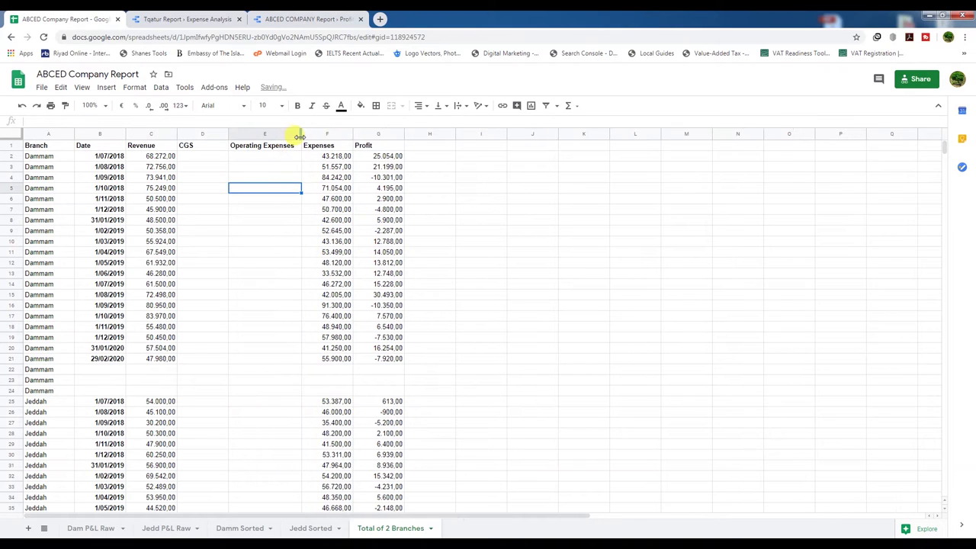
# Step: Calculate the Dammam CGS values with =F2*60% in D2 and fill the formula down to row 21
pyautogui.click(200, 156)
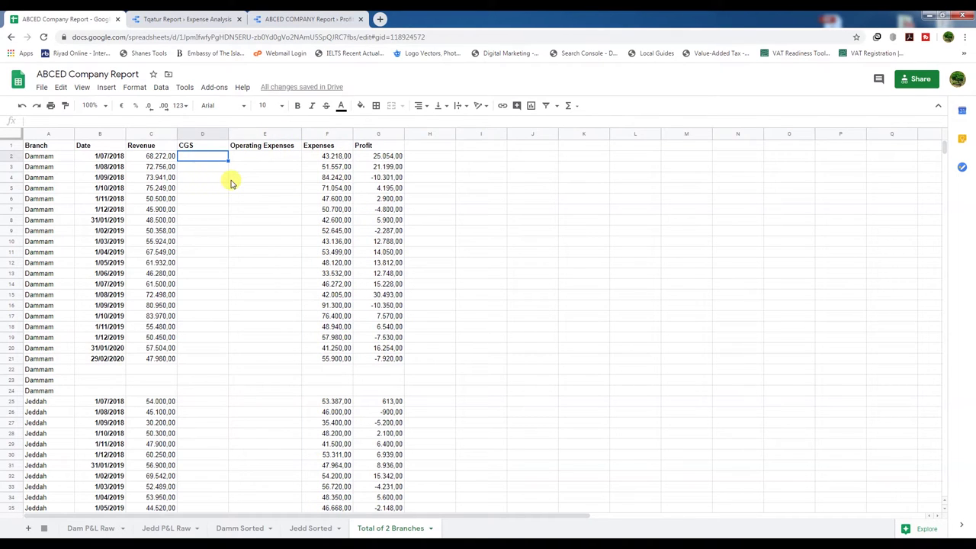
pyautogui.write('=')
pyautogui.click(324, 157)
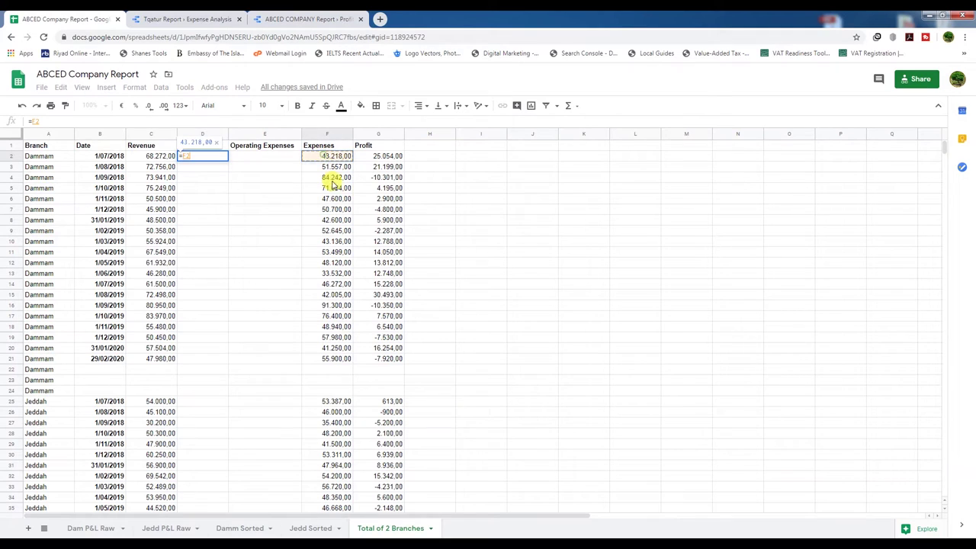
pyautogui.write('*6')
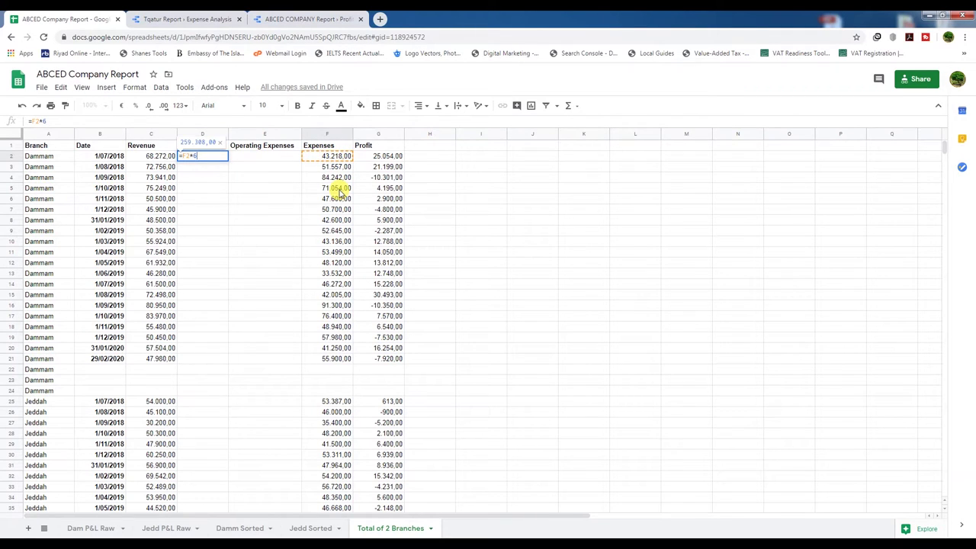
pyautogui.write('0%')
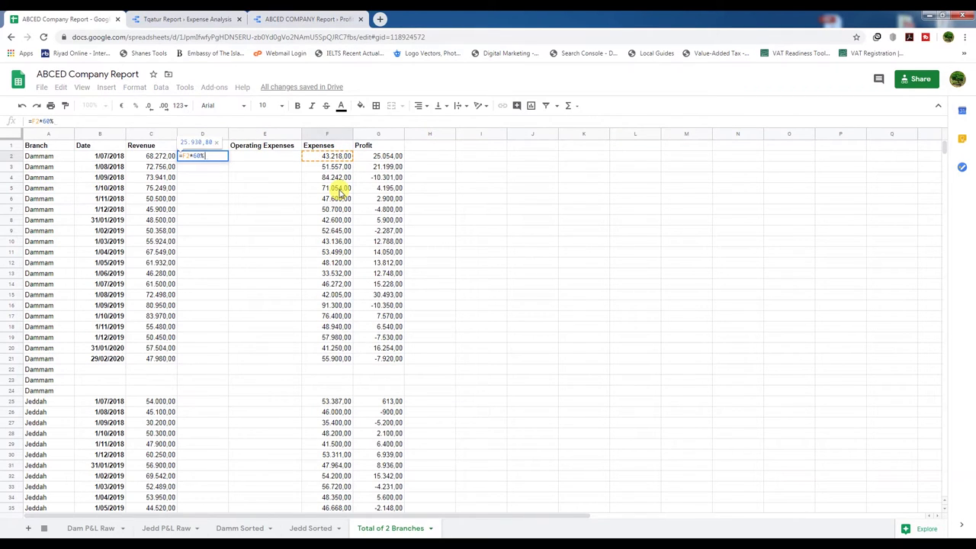
pyautogui.press('Return')
pyautogui.click(223, 158)
pyautogui.moveTo(228, 160); pyautogui.dragTo(229, 360)
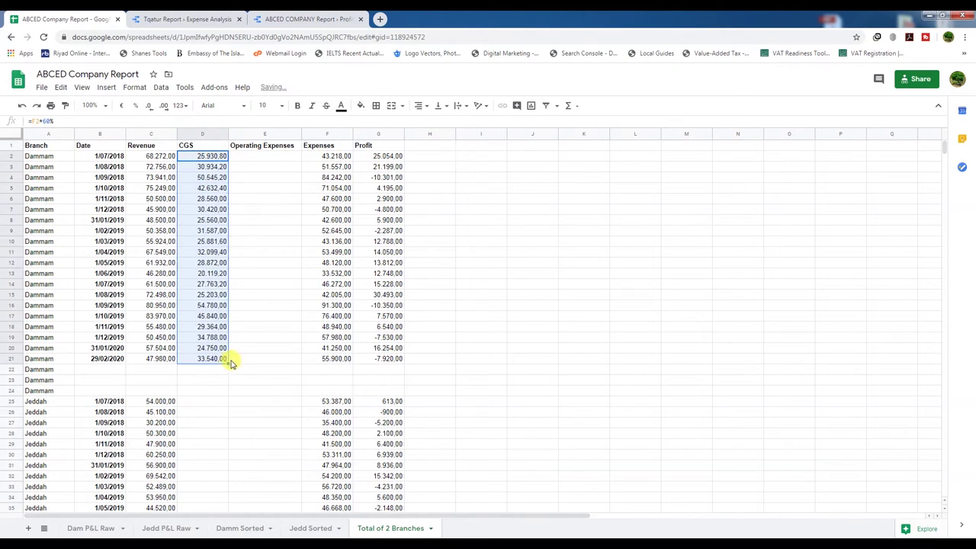
# Step: Calculate the Dammam Operating Expenses with =F2*40% in E2 and fill the formula down to row 21
pyautogui.click(268, 156)
pyautogui.write('=')
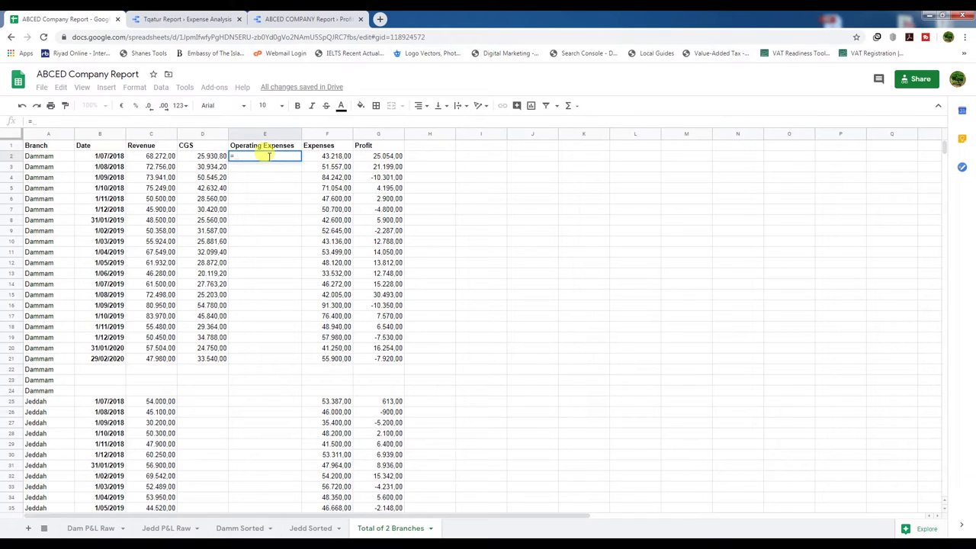
pyautogui.click(329, 157)
pyautogui.write('*30')
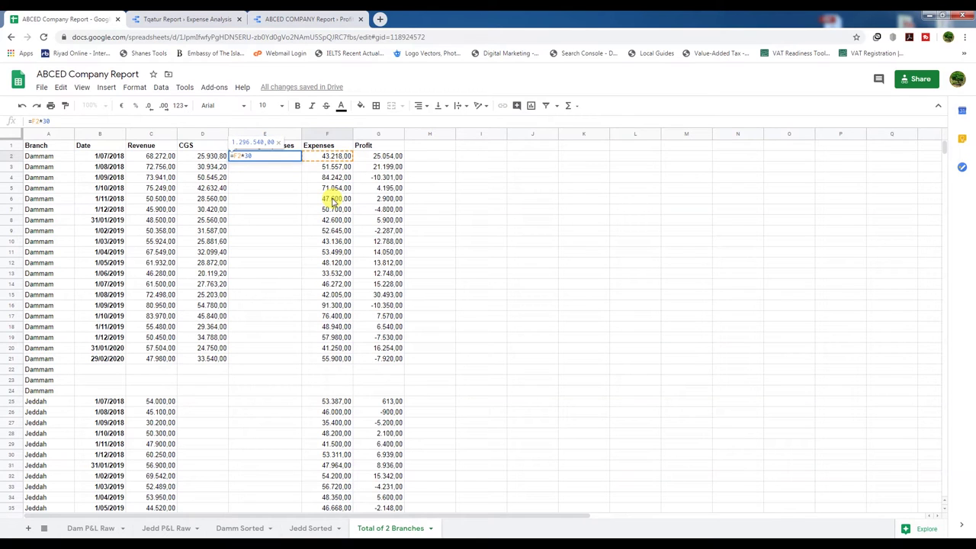
pyautogui.press('BackSpace')
pyautogui.press('BackSpace')
pyautogui.write('40%')
pyautogui.press('Return')
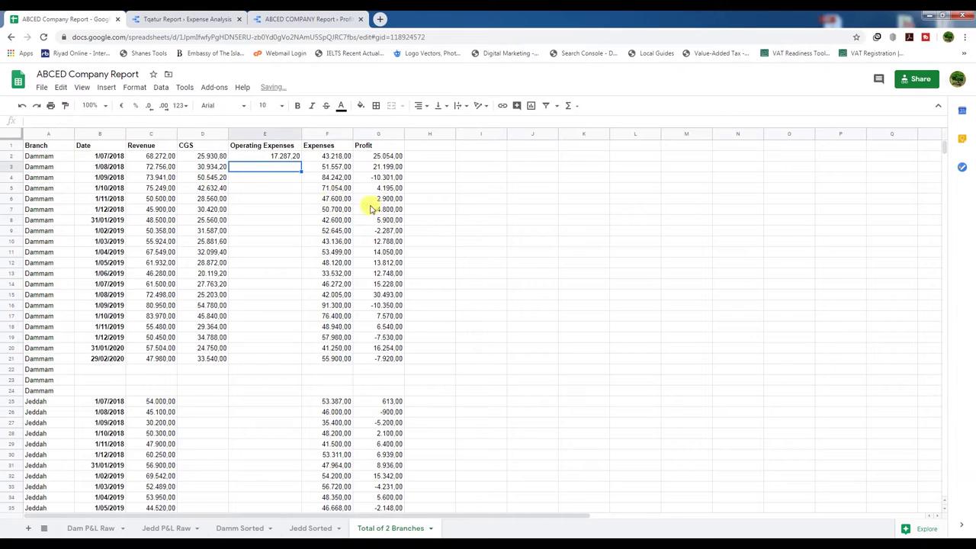
pyautogui.click(300, 158)
pyautogui.moveTo(301, 160); pyautogui.dragTo(300, 357)
# Step: Copy the Dammam CGS and Operating Expenses formulas from D2:E21 into the Jeddah rows D25:E44
pyautogui.moveTo(197, 160); pyautogui.dragTo(284, 359)
pyautogui.hotkey('ctrl', 'c')
pyautogui.scroll(-1, 227, 401)
pyautogui.scroll(-3, 227, 401)
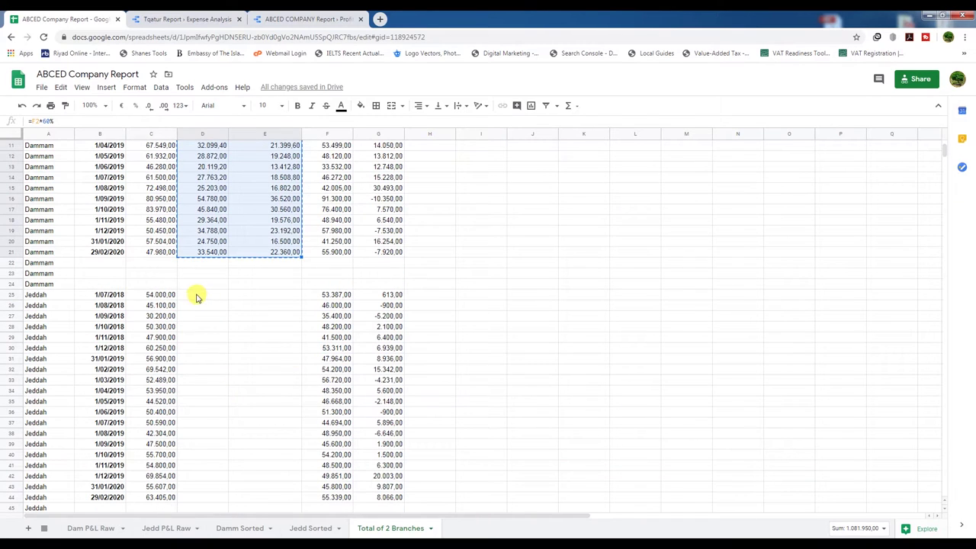
pyautogui.scroll(-2, 196, 297)
pyautogui.moveTo(197, 242); pyautogui.dragTo(279, 444)
pyautogui.press('Return')
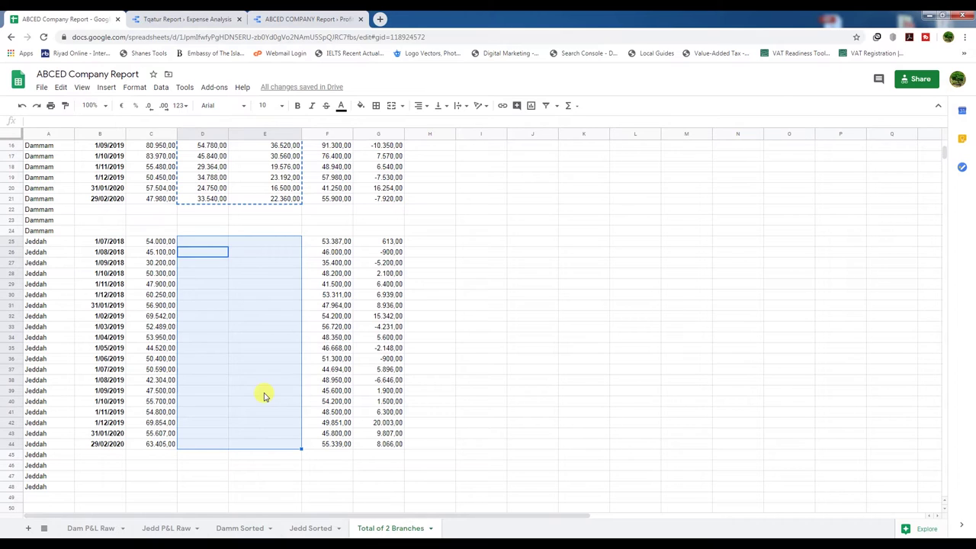
pyautogui.hotkey('ctrl', 'v')
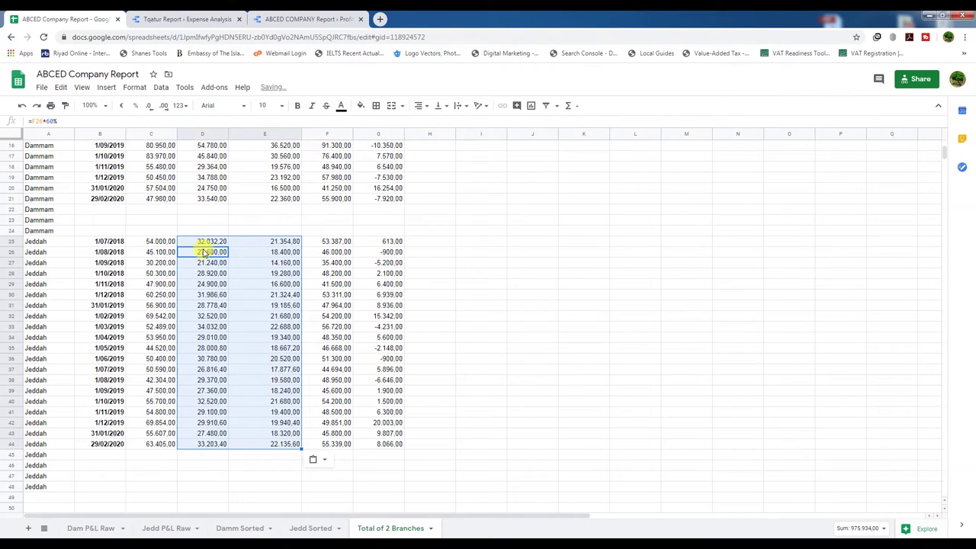
# Step: Change the Jeddah CGS formula in D25 to =F25*450% and fill it down to row 44
pyautogui.click(196, 242)
pyautogui.doubleClick(193, 242)
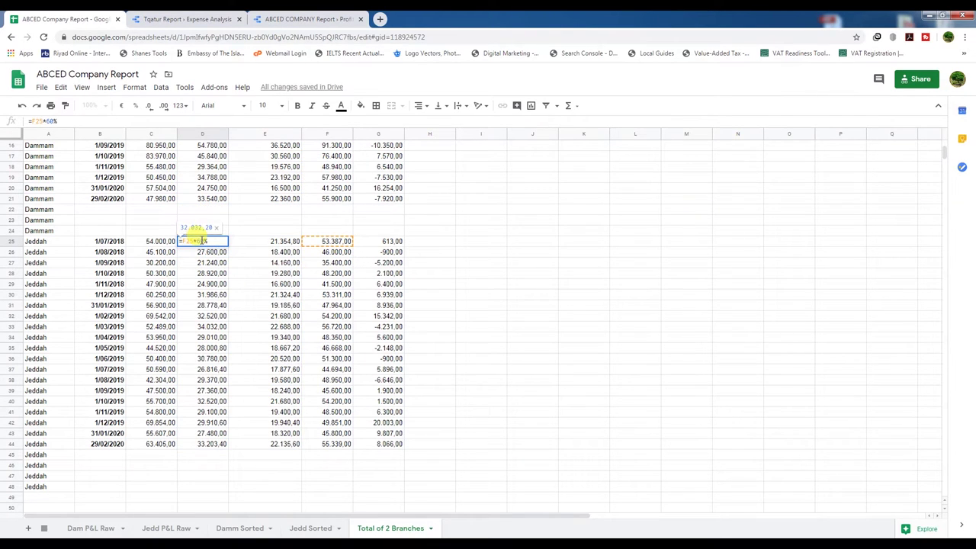
pyautogui.moveTo(195, 241); pyautogui.dragTo(199, 241)
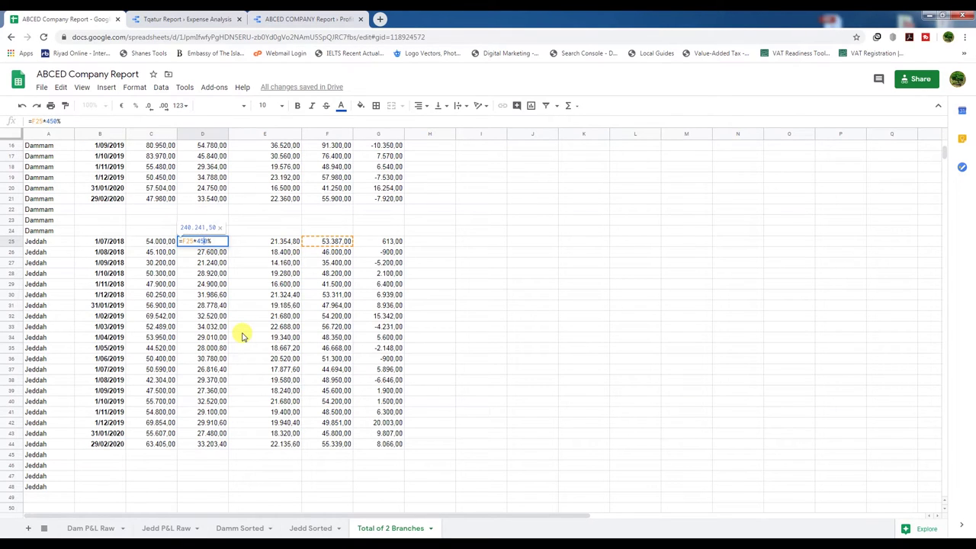
pyautogui.press('Return')
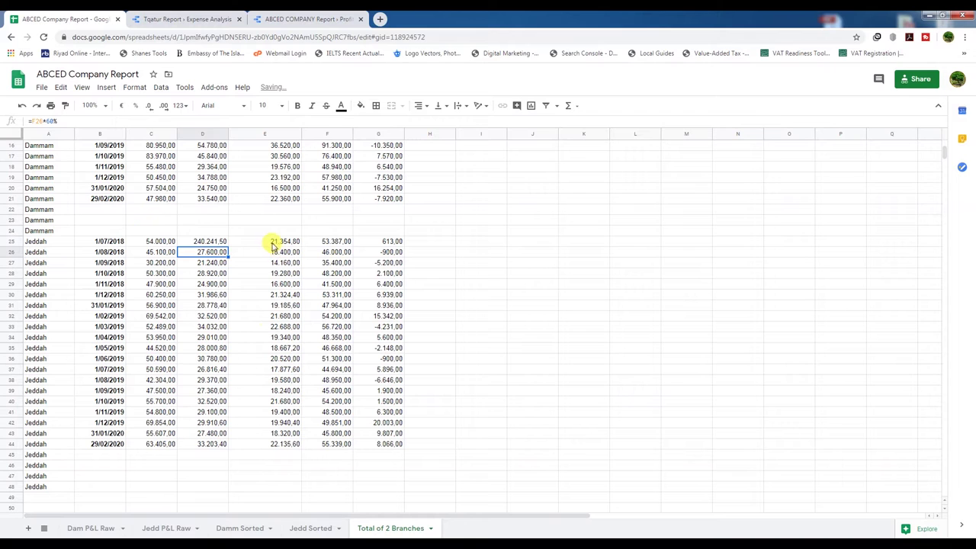
pyautogui.click(225, 244)
pyautogui.moveTo(227, 246); pyautogui.dragTo(233, 448)
# Step: Change the Jeddah Operating Expenses formula in E25 to =F25*55% and fill it down to row 44
pyautogui.click(264, 242)
pyautogui.doubleClick(266, 241)
pyautogui.doubleClick(252, 241)
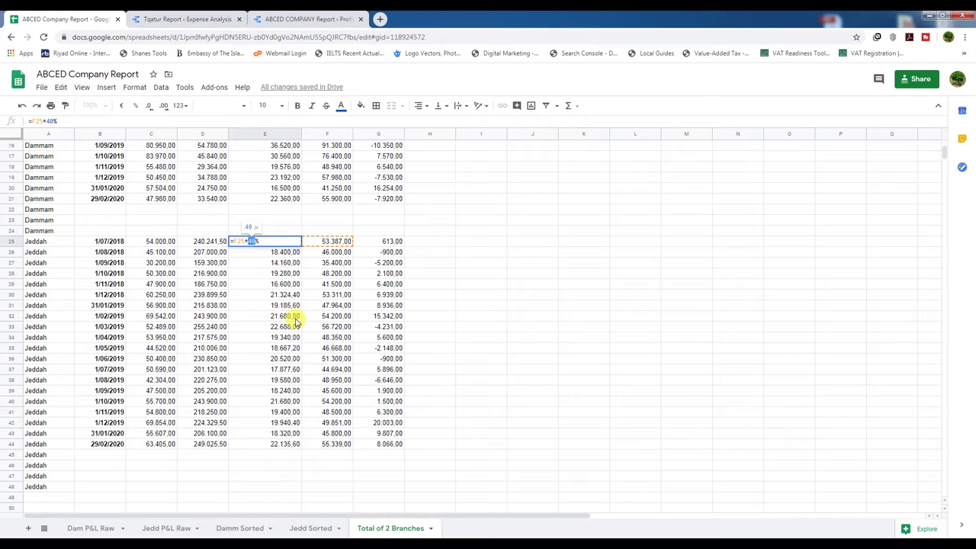
pyautogui.write('55')
pyautogui.press('Return')
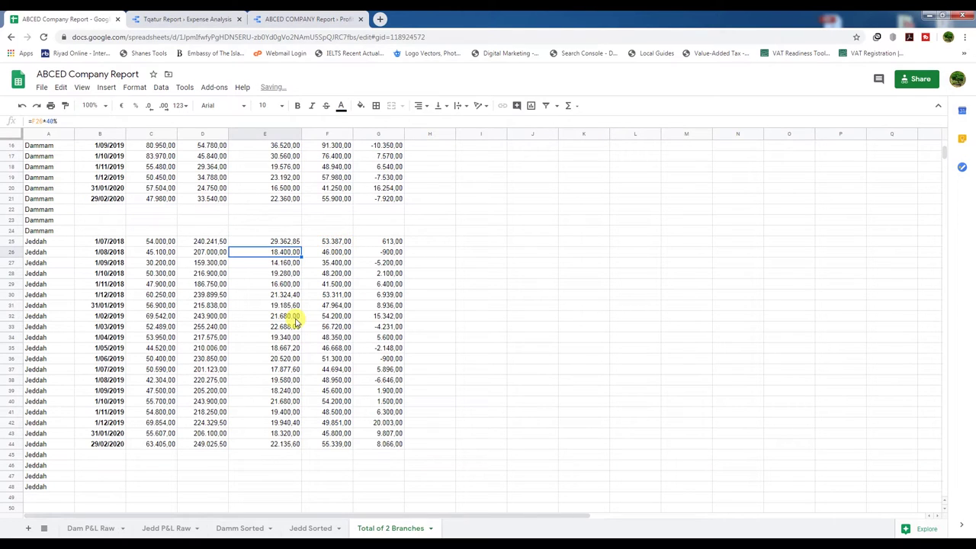
pyautogui.click(278, 242)
pyautogui.moveTo(301, 245); pyautogui.dragTo(303, 448)
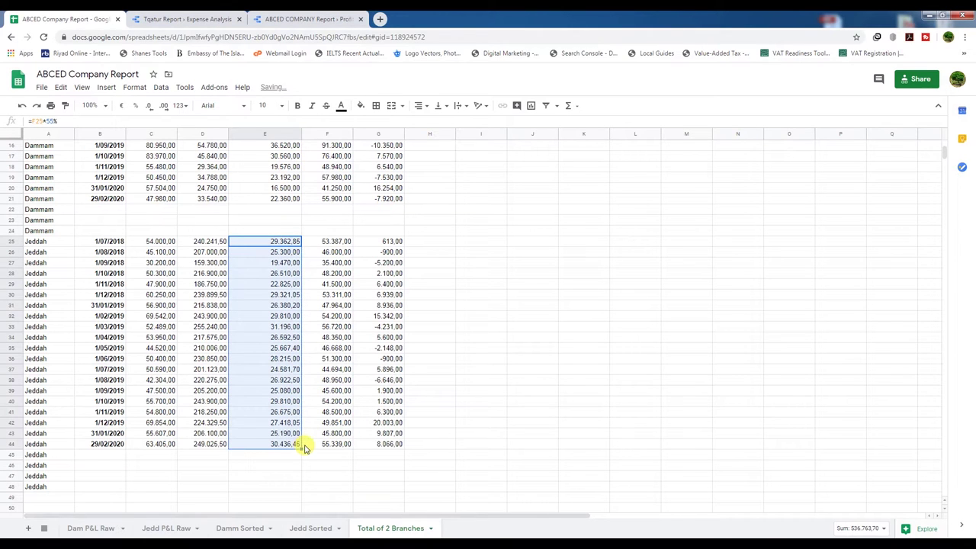
pyautogui.click(257, 463)
pyautogui.scroll(4, 244, 429)
pyautogui.scroll(1, 244, 429)
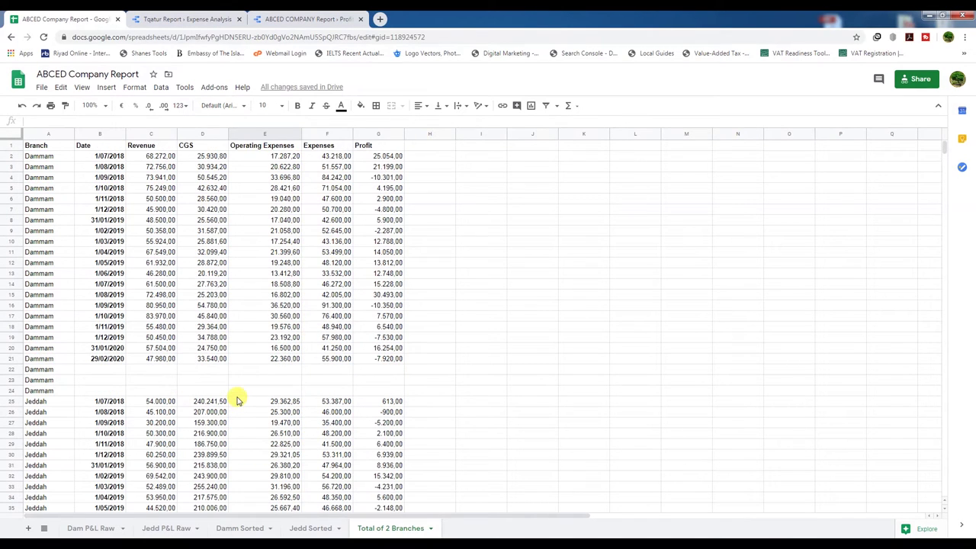
# Step: Apply the Number format to the CGS and Operating Expenses cells D2:E44
pyautogui.moveTo(192, 157); pyautogui.dragTo(287, 481)
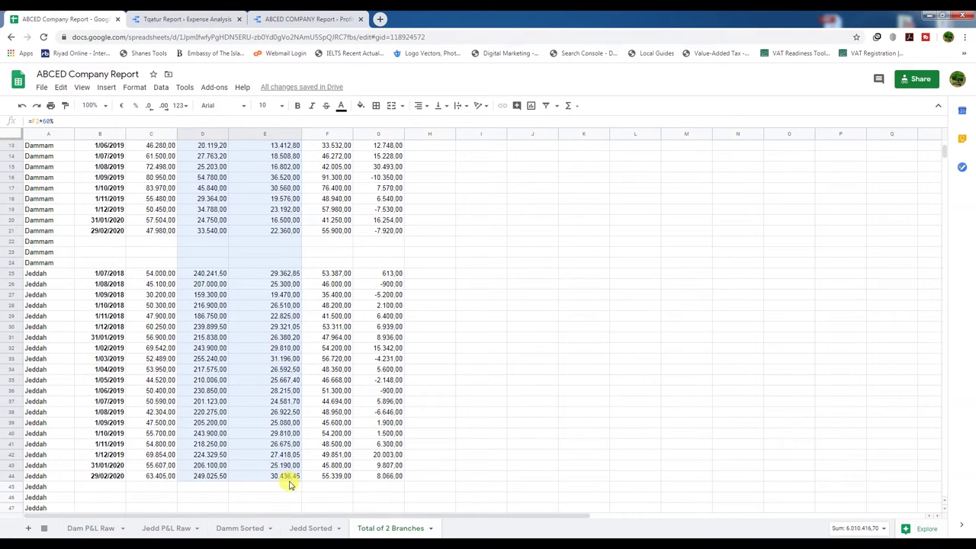
pyautogui.click(134, 86)
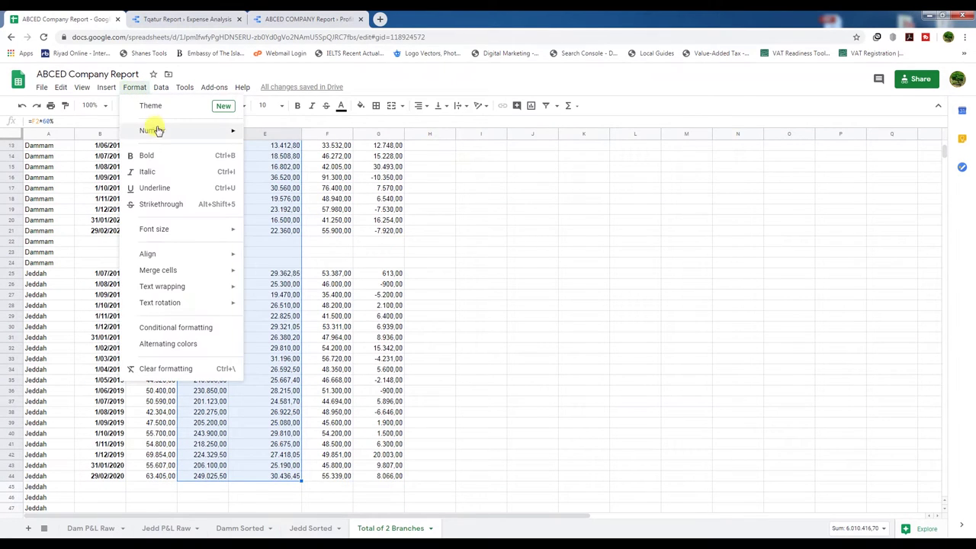
pyautogui.moveTo(156, 131)
pyautogui.click(276, 176)
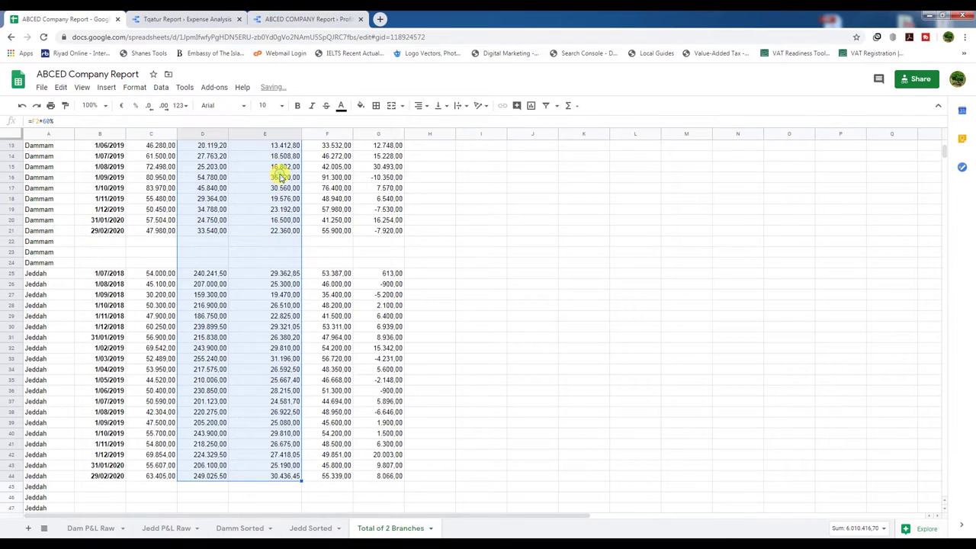
# Step: Reset the number format of the CGS and Operating Expenses headers in D1:E1 and look over the rows of both branches
pyautogui.scroll(4, 286, 268)
pyautogui.moveTo(190, 145); pyautogui.dragTo(236, 145)
pyautogui.click(137, 89)
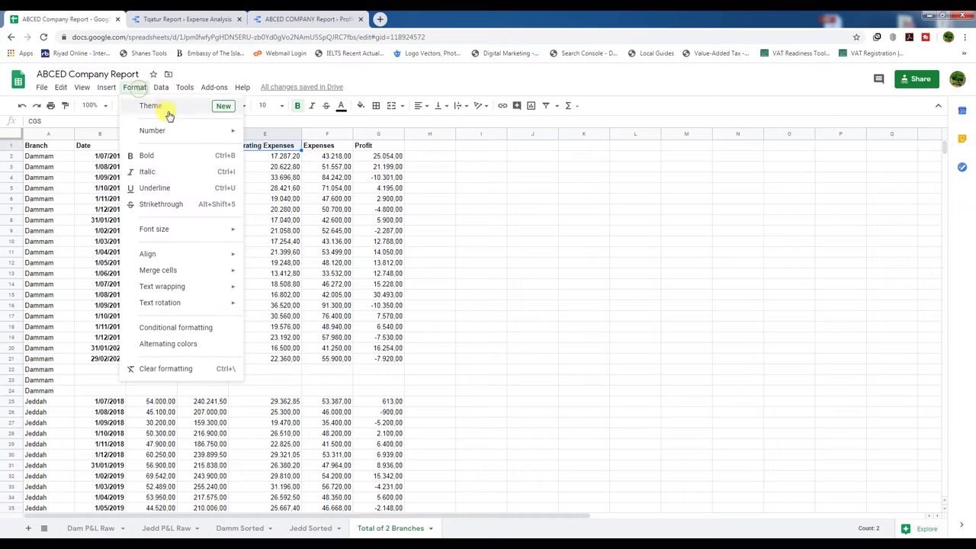
pyautogui.moveTo(157, 130)
pyautogui.click(257, 135)
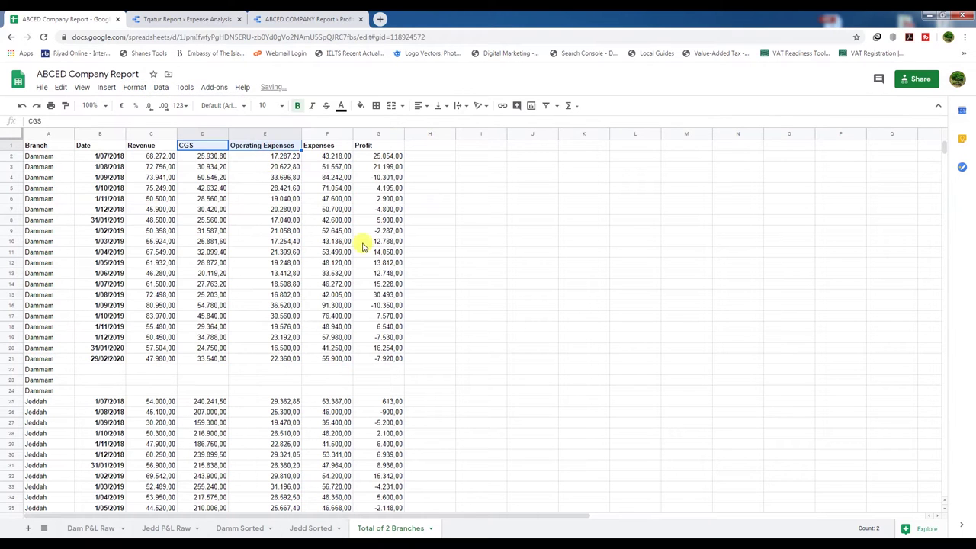
pyautogui.click(429, 313)
pyautogui.scroll(-6, 218, 408)
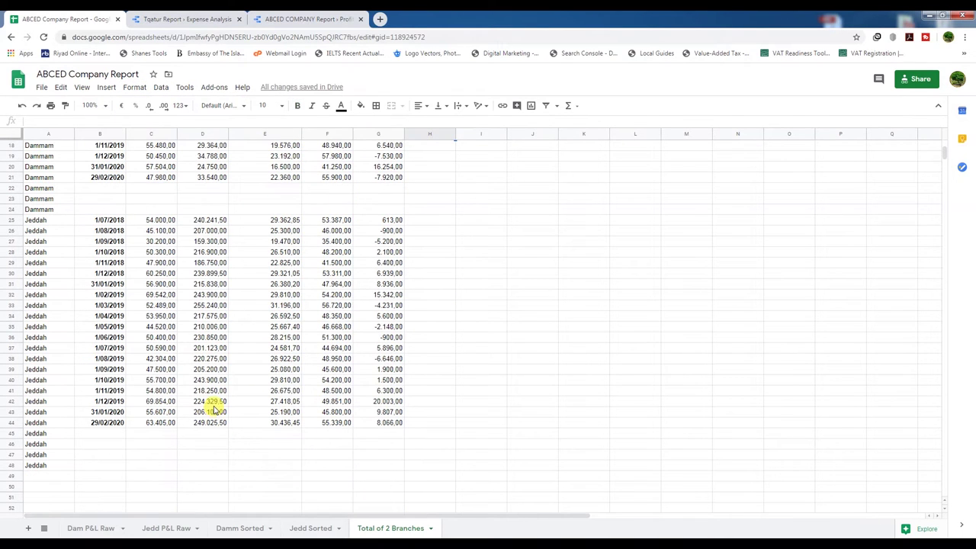
pyautogui.scroll(6, 216, 410)
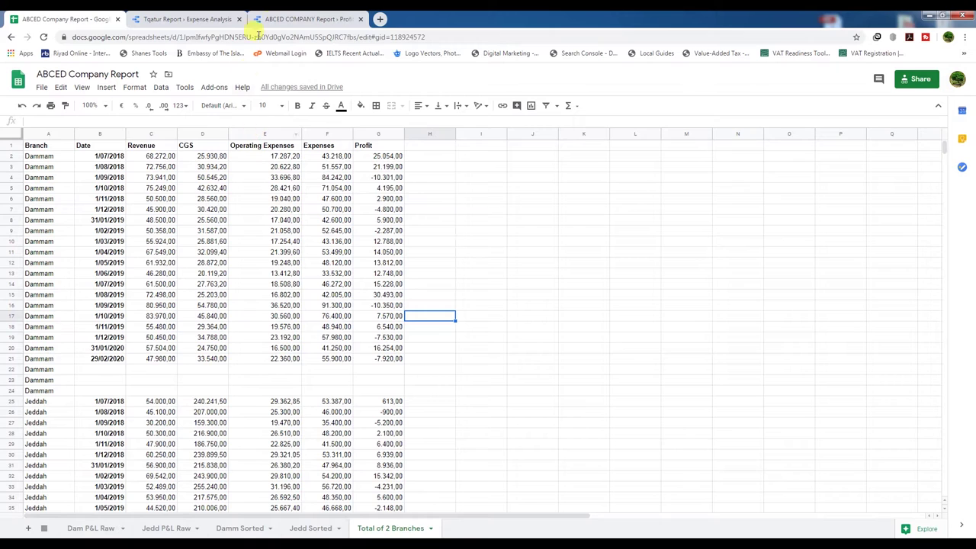
# Step: Switch to the ABCED COMPANY Report in Data Studio, enter edit mode and open its Total of 2 Branches data source for editing
pyautogui.click(298, 18)
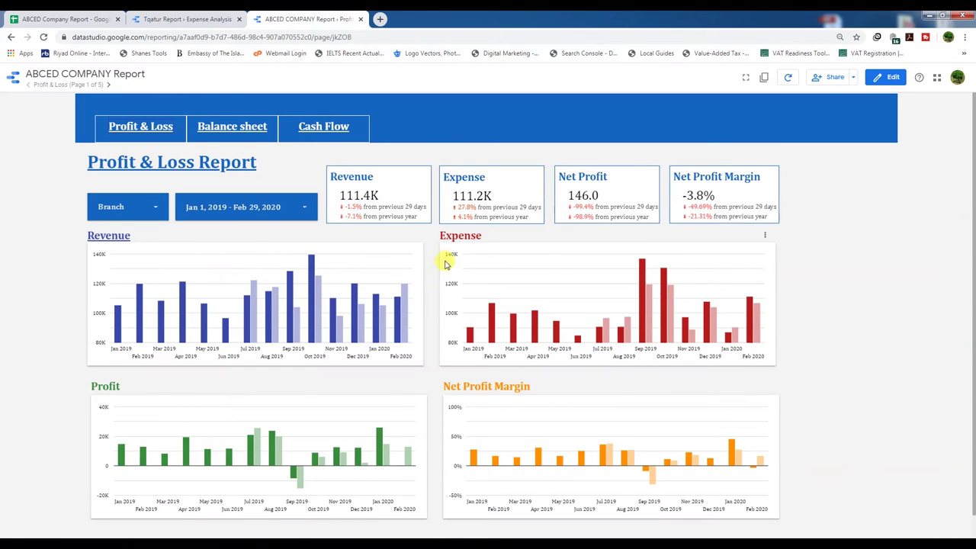
pyautogui.click(890, 79)
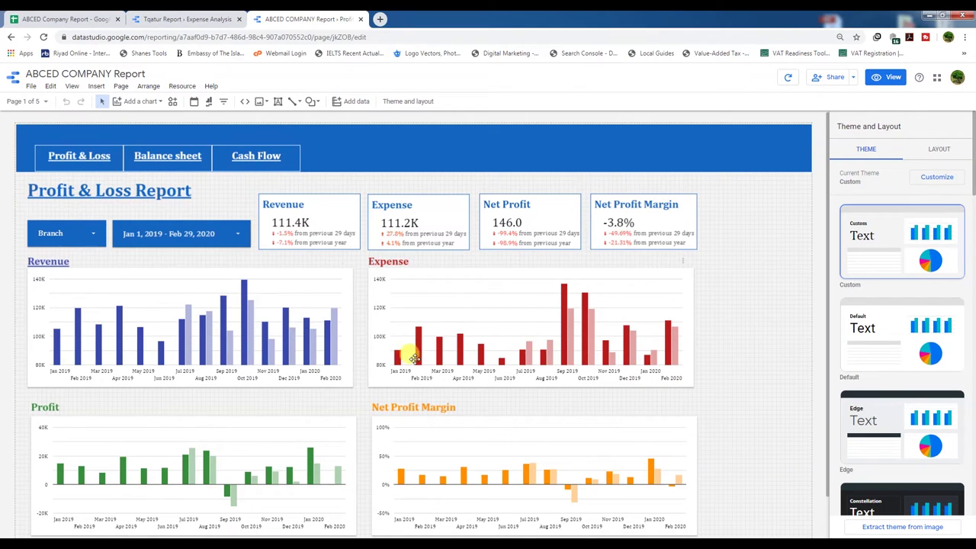
pyautogui.click(185, 86)
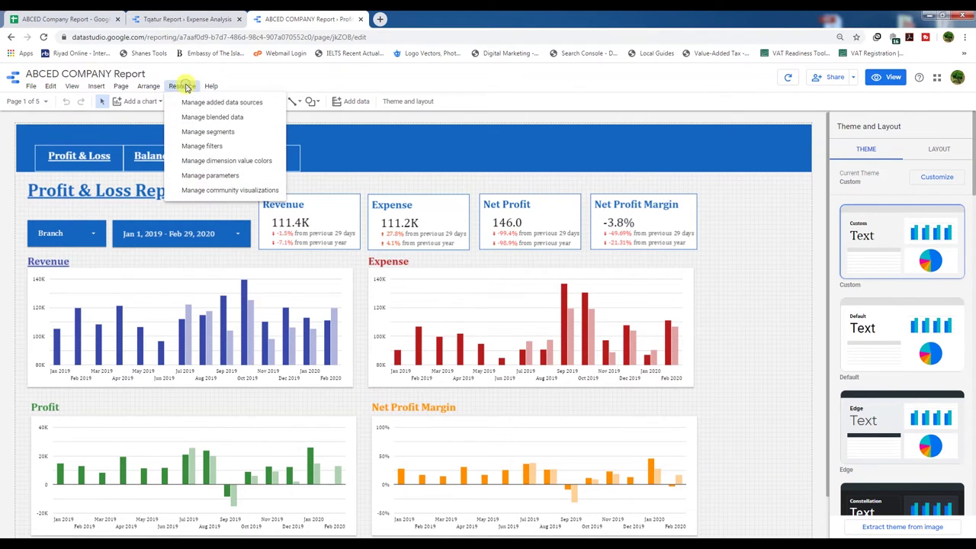
pyautogui.click(239, 107)
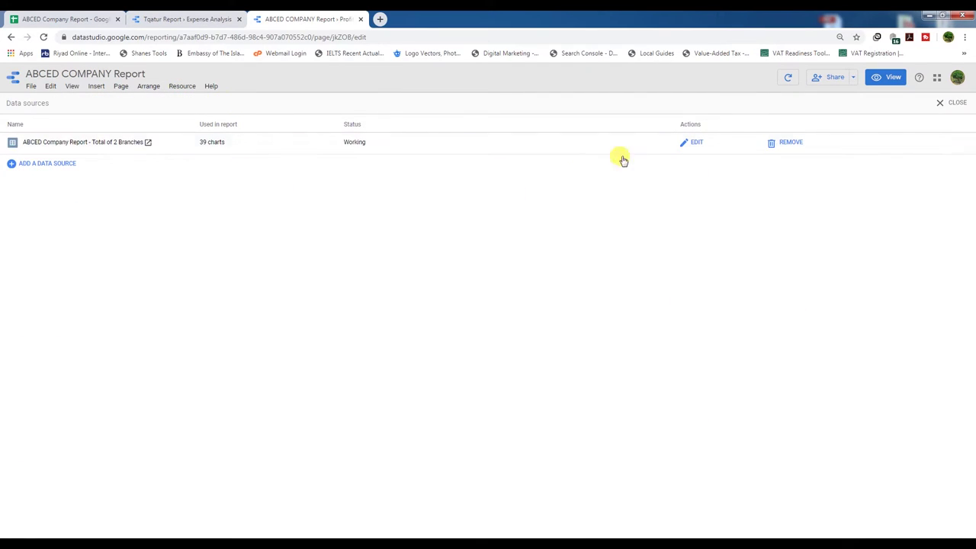
pyautogui.click(694, 143)
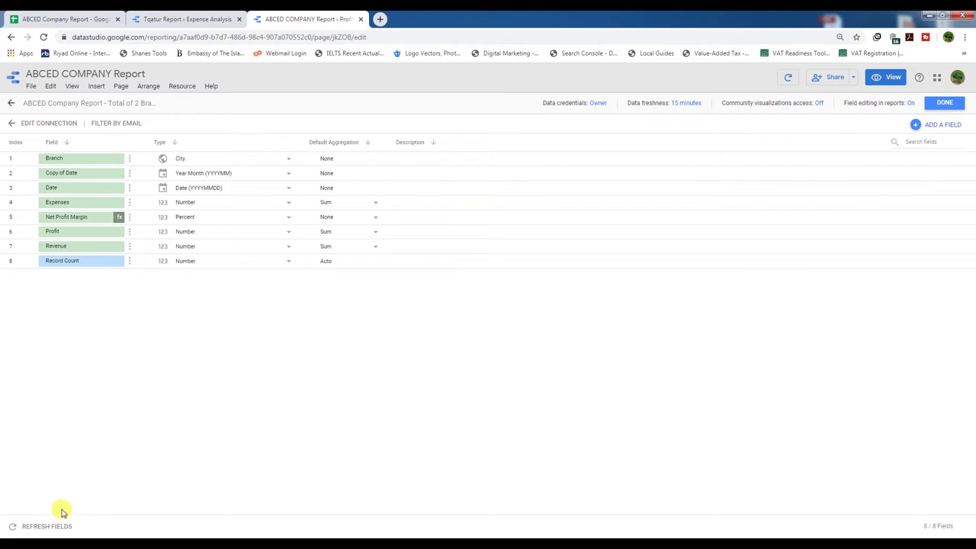
# Step: Refresh the data source fields, apply the changes to add CGS and Operating Expenses, and return to the report
pyautogui.click(38, 528)
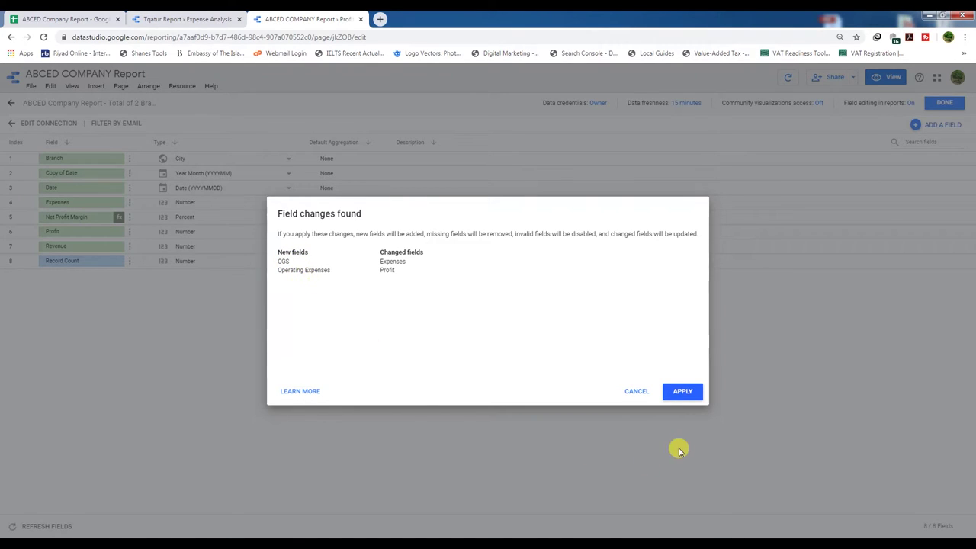
pyautogui.click(684, 392)
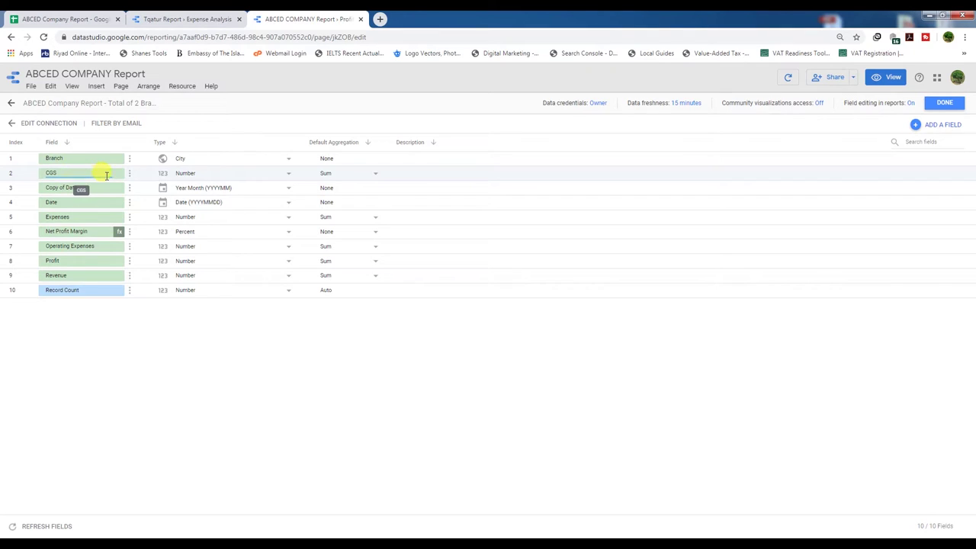
pyautogui.click(944, 103)
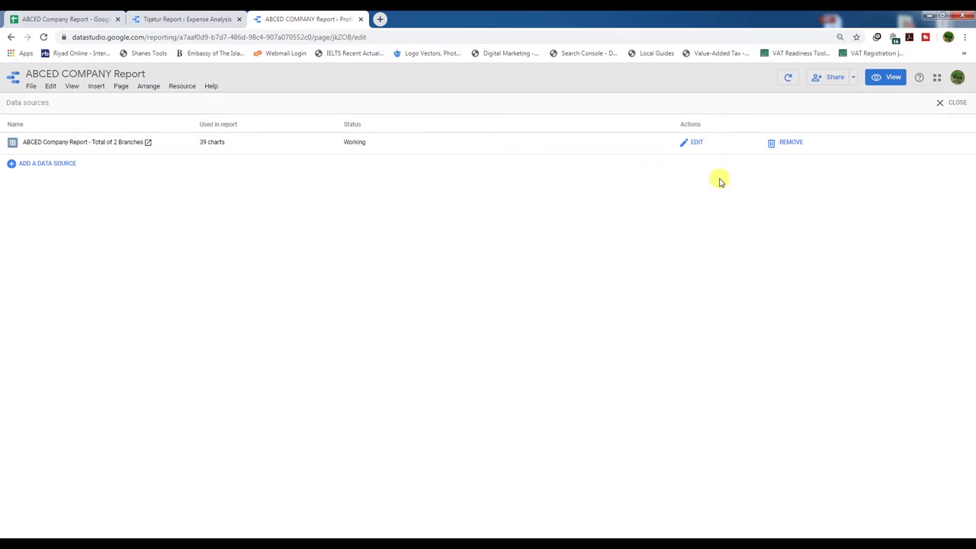
pyautogui.click(945, 102)
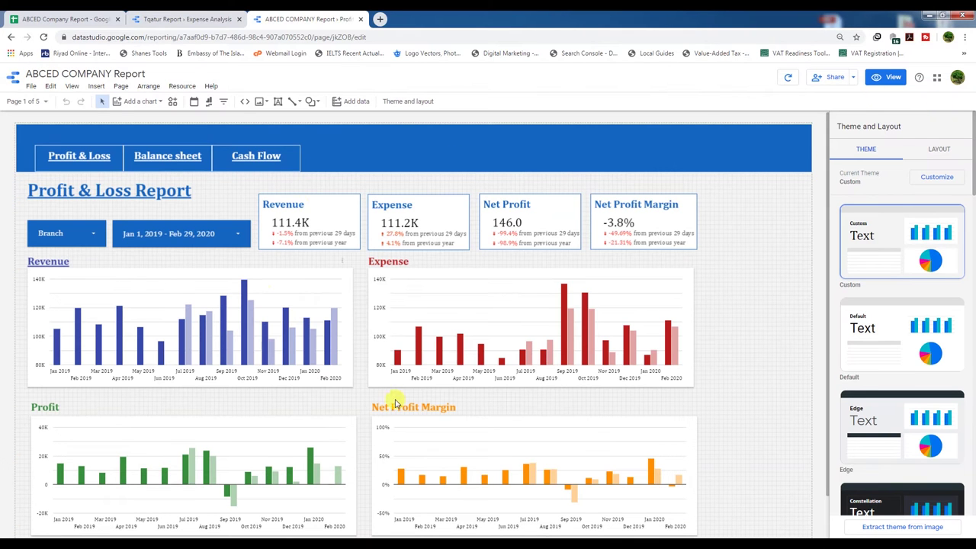
pyautogui.scroll(-1, 218, 388)
pyautogui.scroll(1, 218, 387)
pyautogui.click(385, 261)
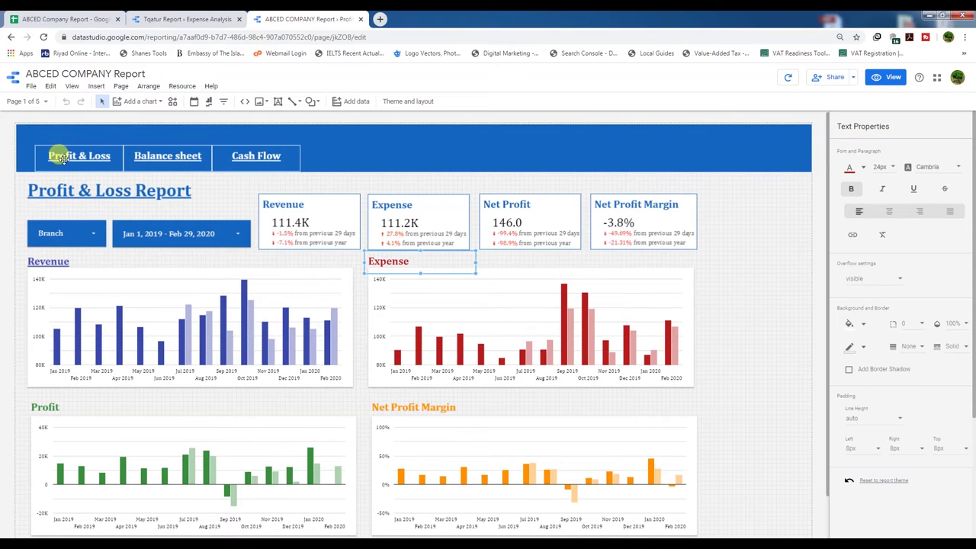
pyautogui.click(268, 265)
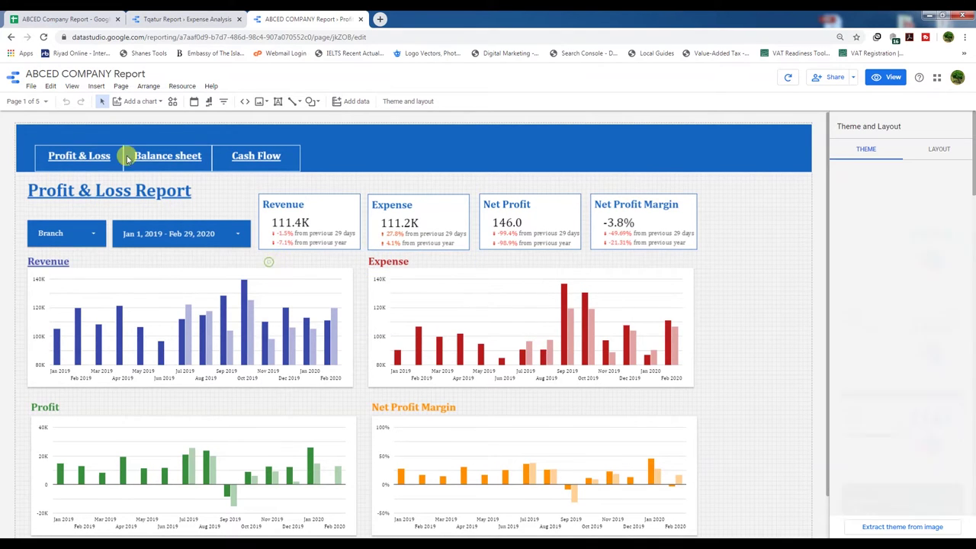
# Step: Duplicate the Revenue Analysis Report page
pyautogui.click(42, 101)
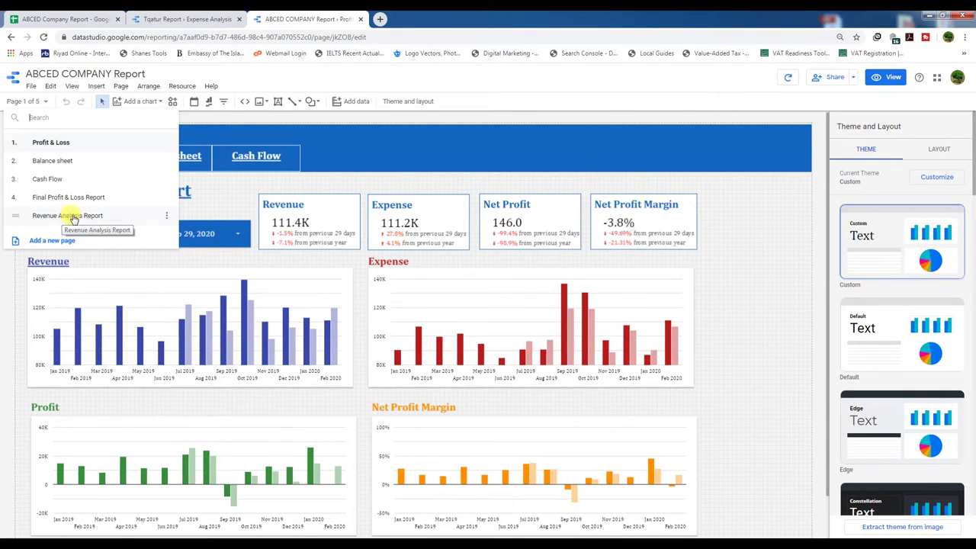
pyautogui.click(164, 220)
pyautogui.click(188, 238)
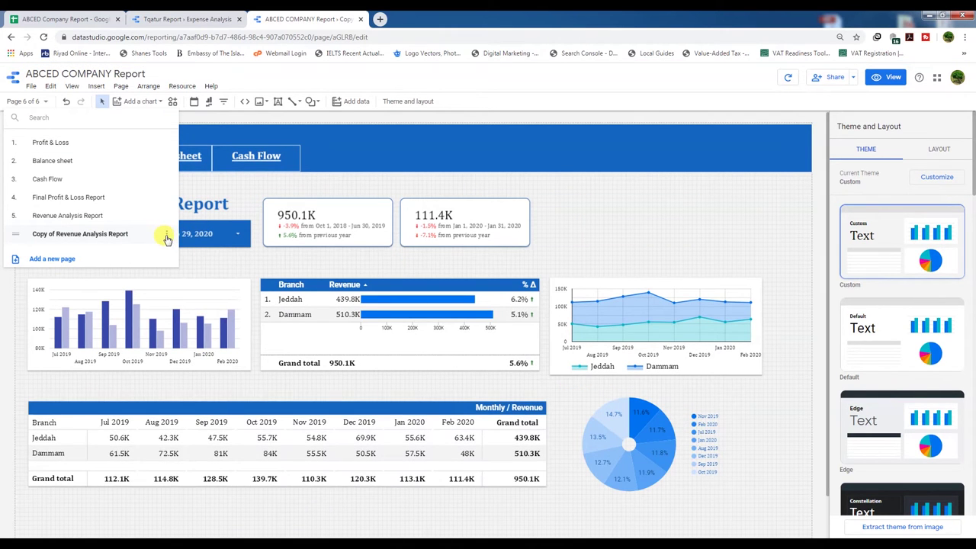
# Step: Rename the duplicated page as "Exepnses Analysis Report"
pyautogui.click(167, 238)
pyautogui.click(187, 234)
pyautogui.moveTo(81, 237); pyautogui.dragTo(1, 236)
pyautogui.write('Exepnses')
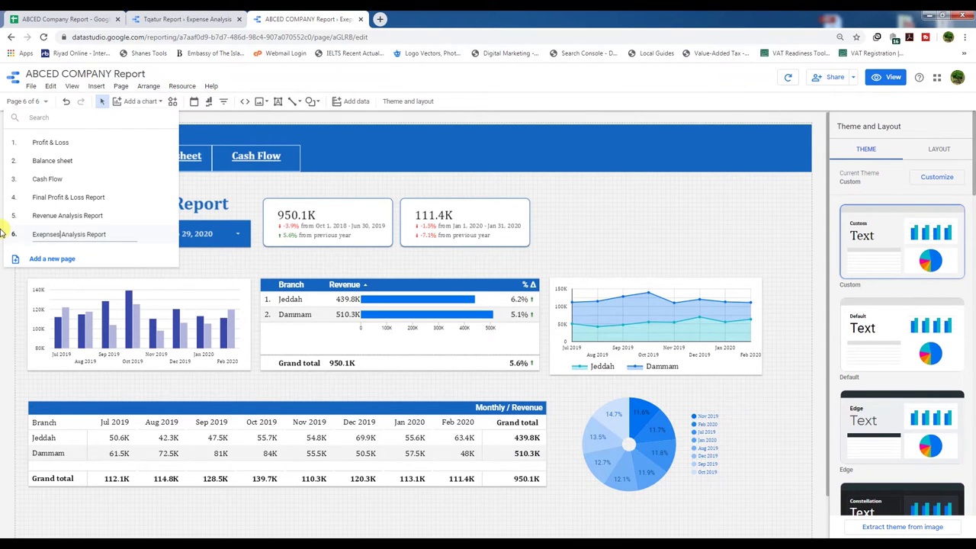
pyautogui.rightClick(57, 237)
pyautogui.click(62, 243)
pyautogui.press('Return')
pyautogui.click(99, 215)
pyautogui.click(79, 237)
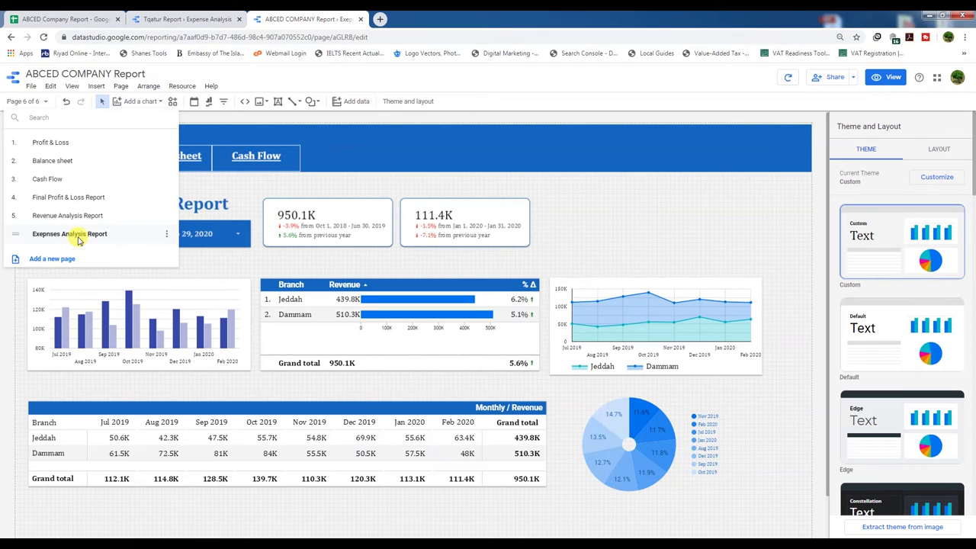
# Step: Link the Expense chart title on the Profit & Loss page to the Exepnses Analysis Report page
pyautogui.click(49, 145)
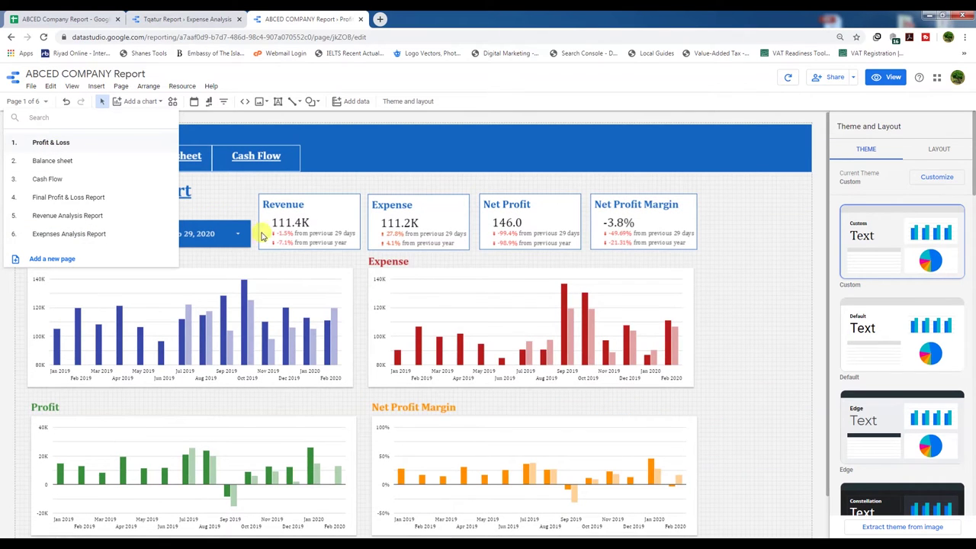
pyautogui.click(300, 257)
pyautogui.click(378, 261)
pyautogui.doubleClick(404, 261)
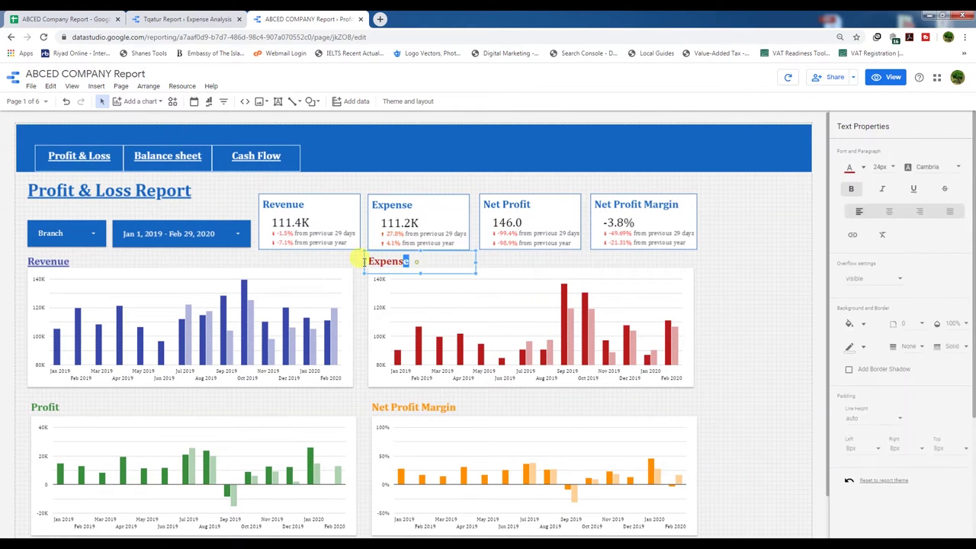
pyautogui.click(854, 235)
pyautogui.click(490, 307)
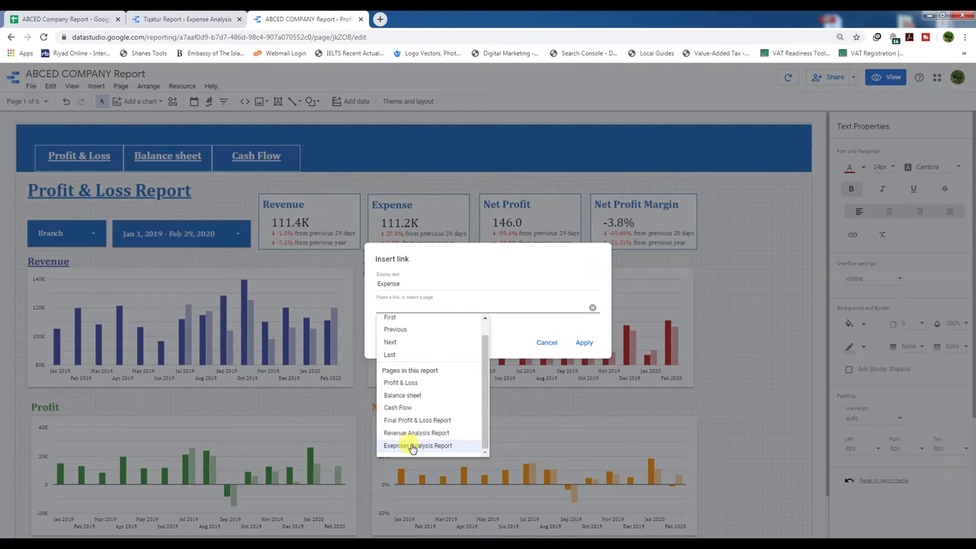
pyautogui.click(412, 447)
pyautogui.click(584, 342)
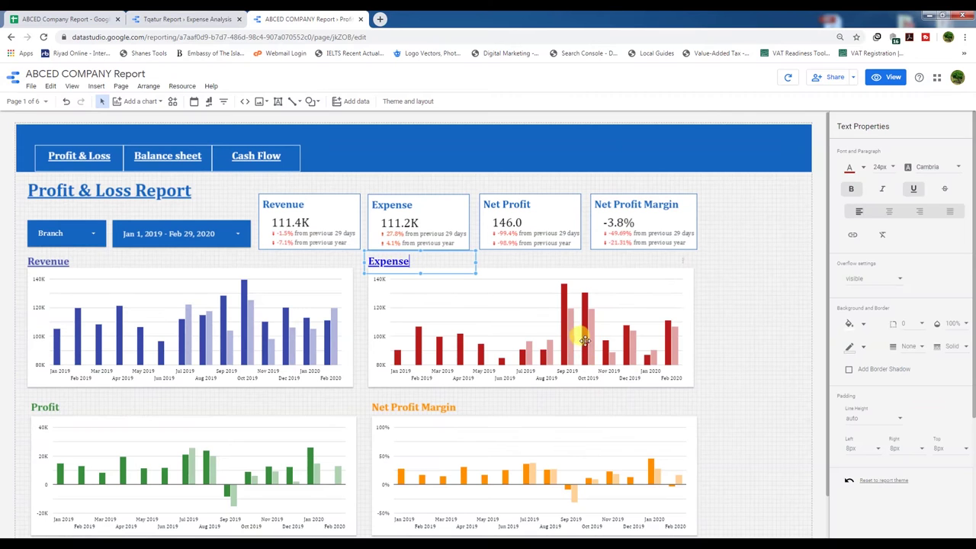
# Step: Change the font color of the linked Expense title to dark pink
pyautogui.moveTo(409, 263); pyautogui.dragTo(314, 264)
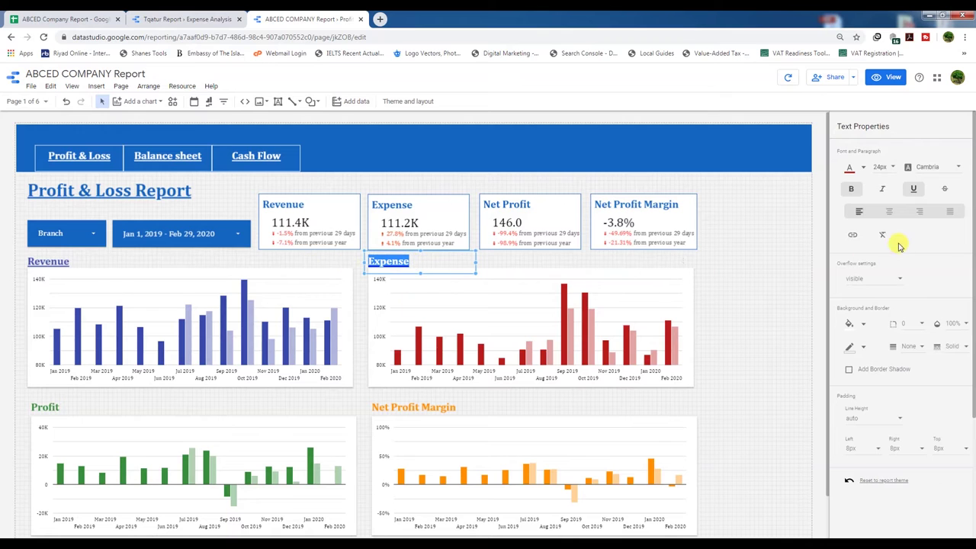
pyautogui.click(856, 168)
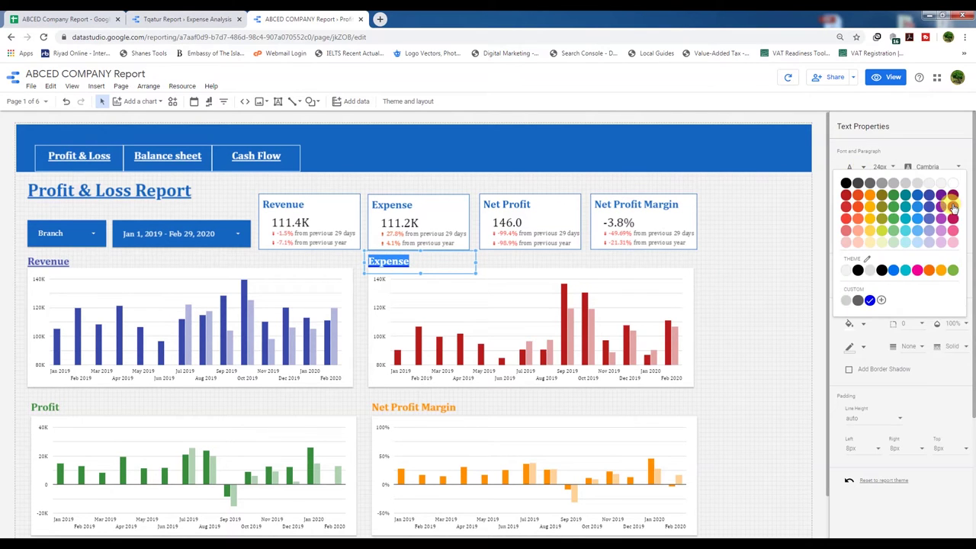
pyautogui.click(952, 206)
pyautogui.click(721, 314)
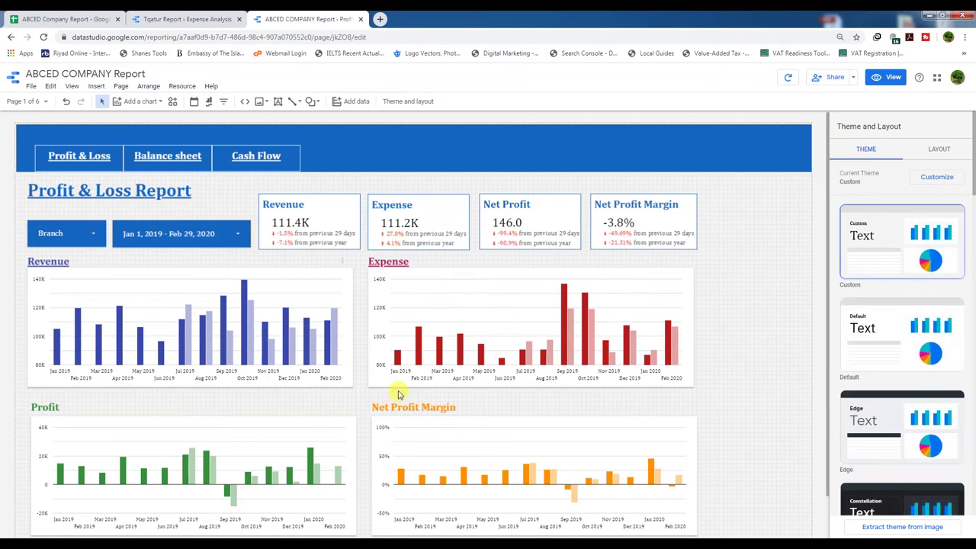
# Step: Test the Revenue and Expense title links in view mode, returning to the Profit & Loss page between them
pyautogui.click(886, 77)
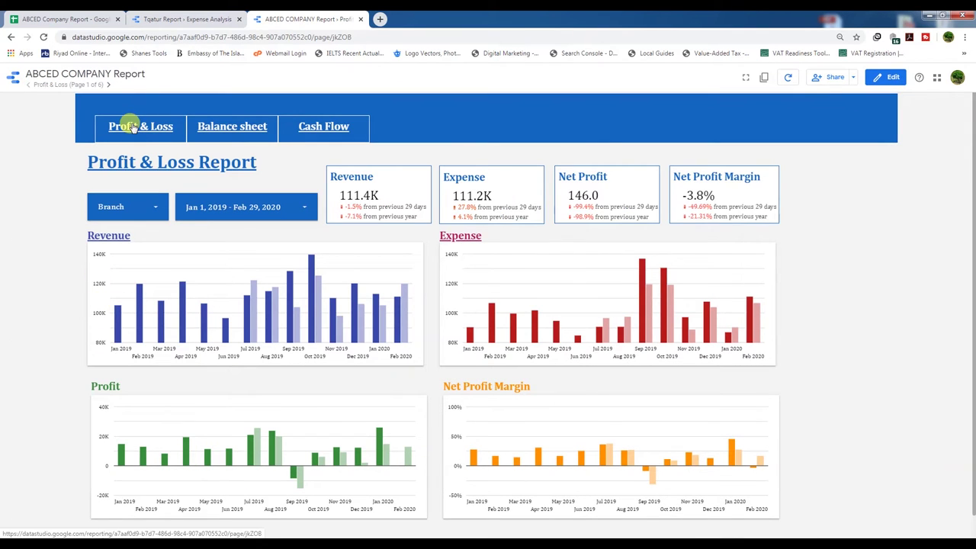
pyautogui.click(111, 237)
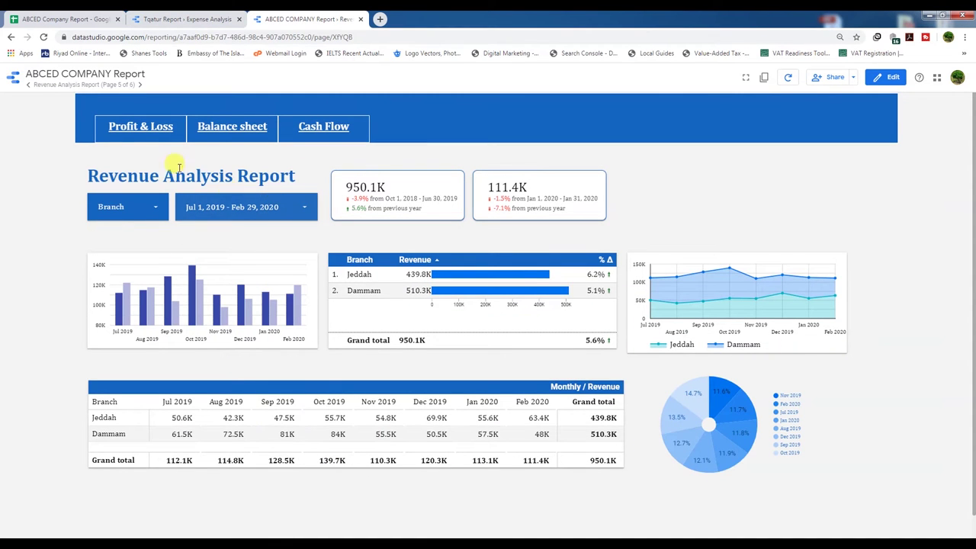
pyautogui.click(133, 128)
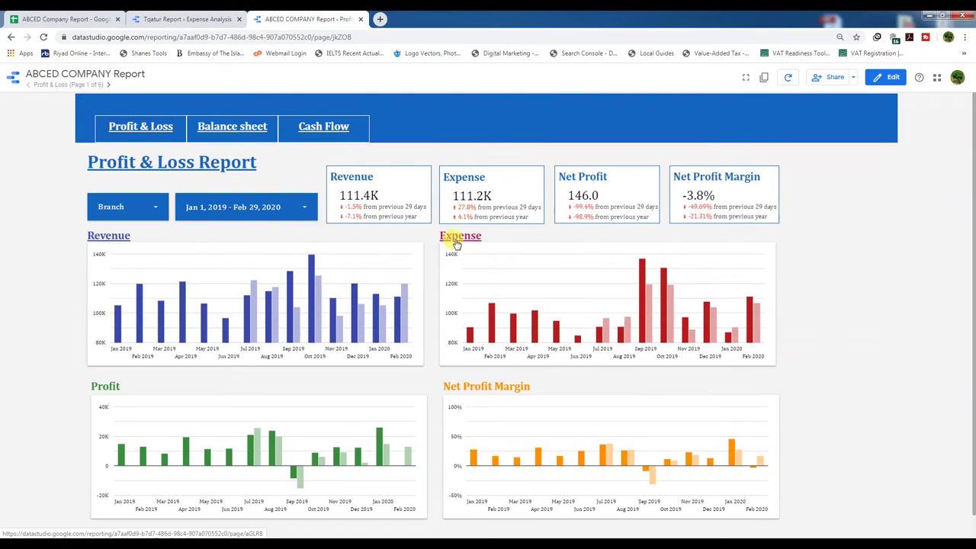
pyautogui.click(460, 237)
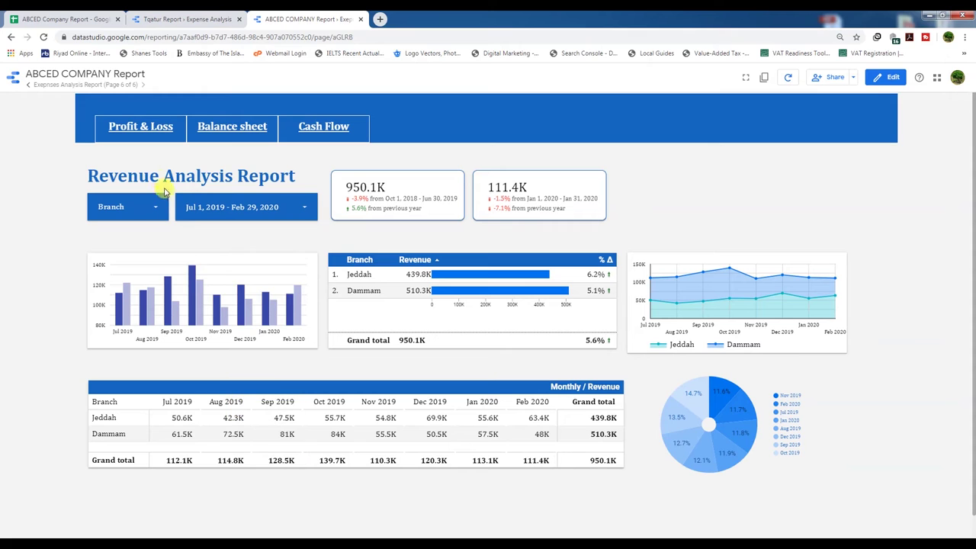
# Step: Reopen the report for editing and change the page heading to "Expense Analysis Report"
pyautogui.click(885, 79)
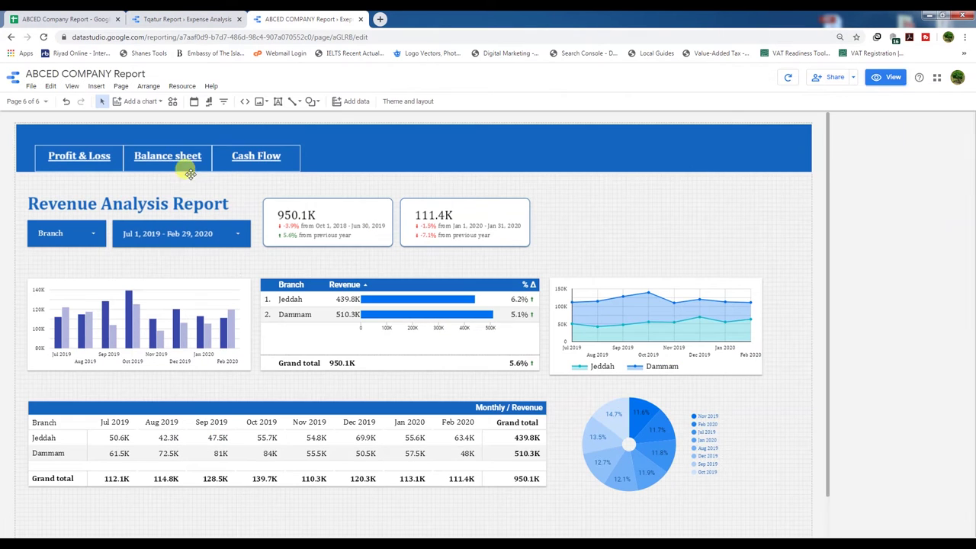
pyautogui.click(92, 202)
pyautogui.doubleClick(92, 202)
pyautogui.write('Exp')
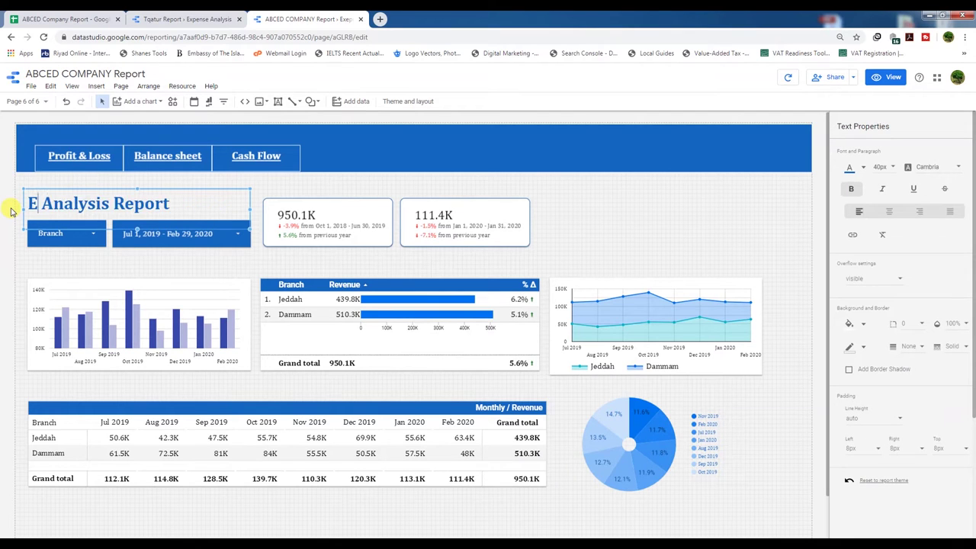
pyautogui.write('ense')
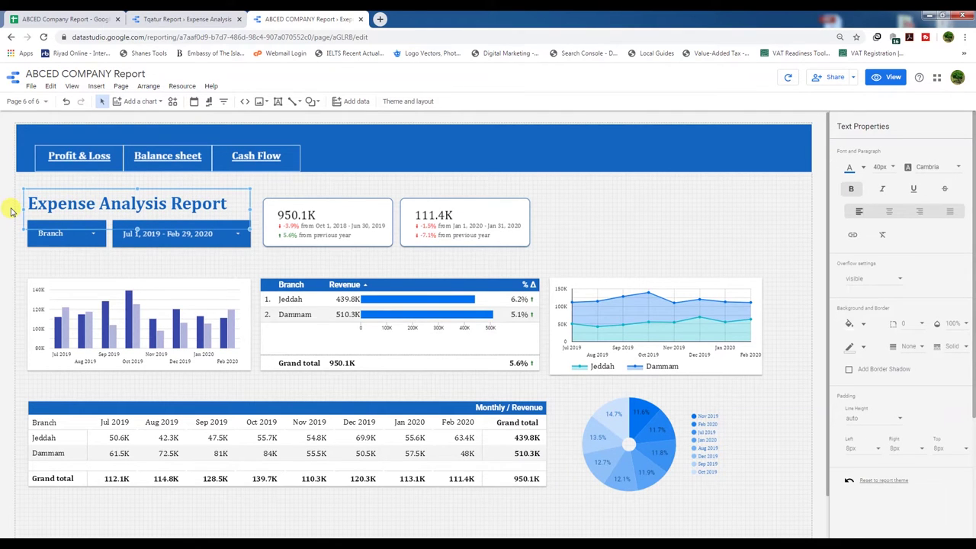
pyautogui.click(620, 230)
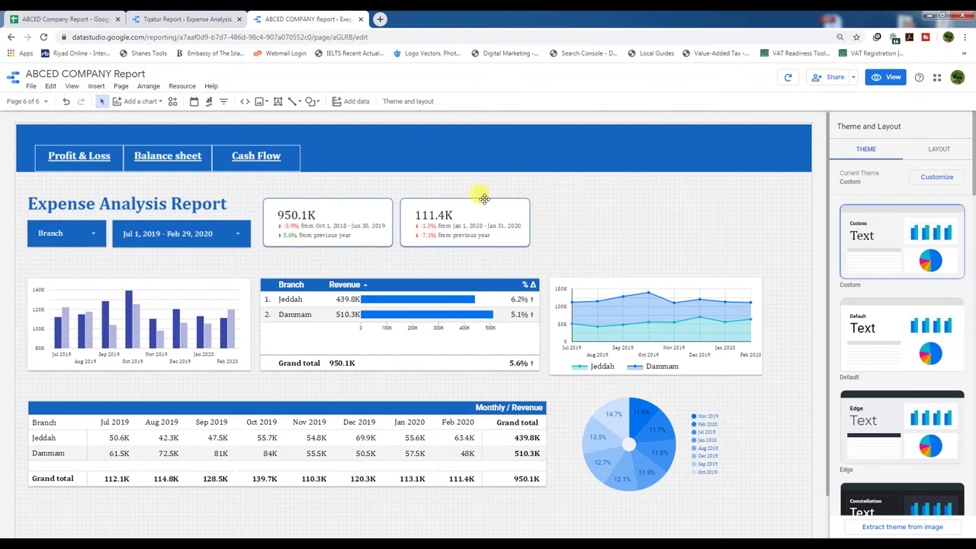
# Step: Change the font color of the whole "Expense Analysis Report" heading to dark pink
pyautogui.click(191, 200)
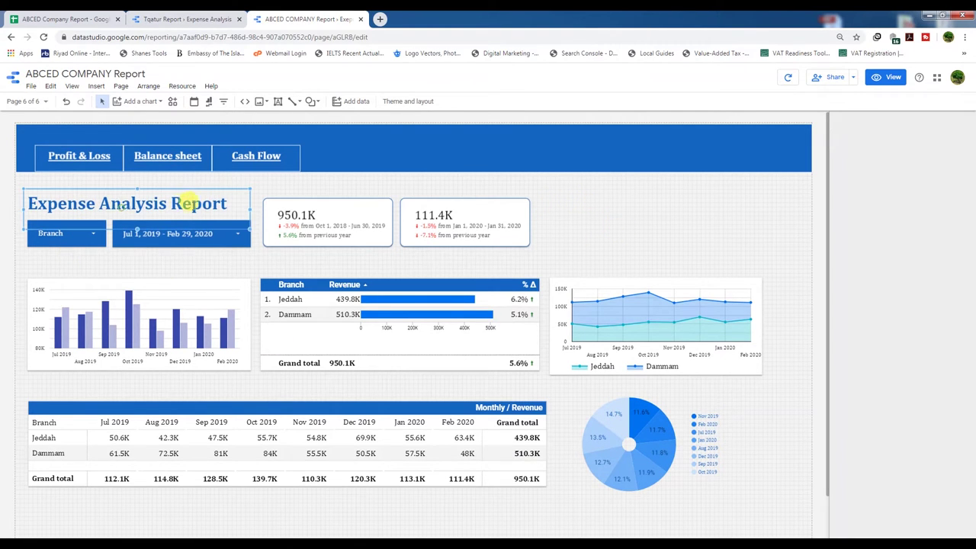
pyautogui.doubleClick(214, 196)
pyautogui.click(865, 170)
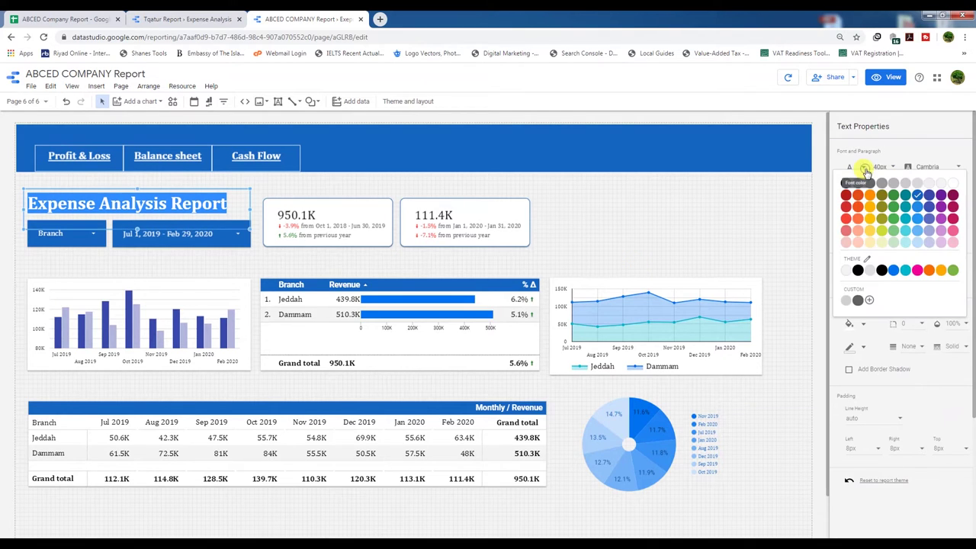
pyautogui.click(953, 207)
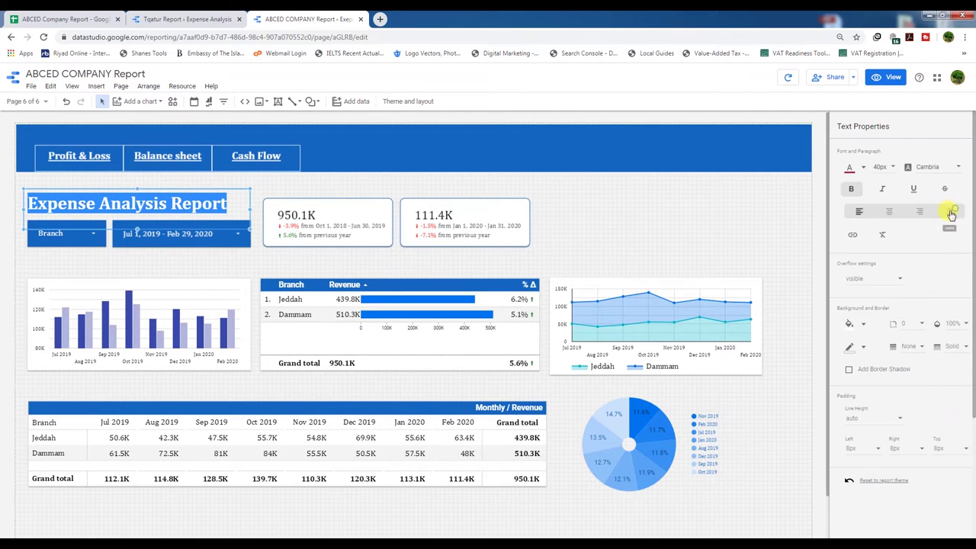
pyautogui.click(167, 257)
# Step: Set the background color of the Branch filter control to dark pink
pyautogui.click(80, 230)
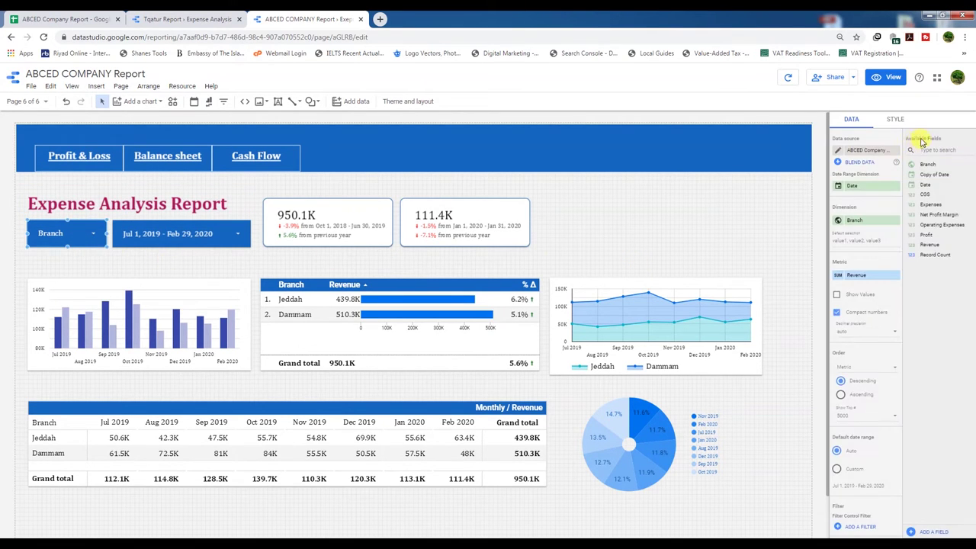
pyautogui.click(895, 121)
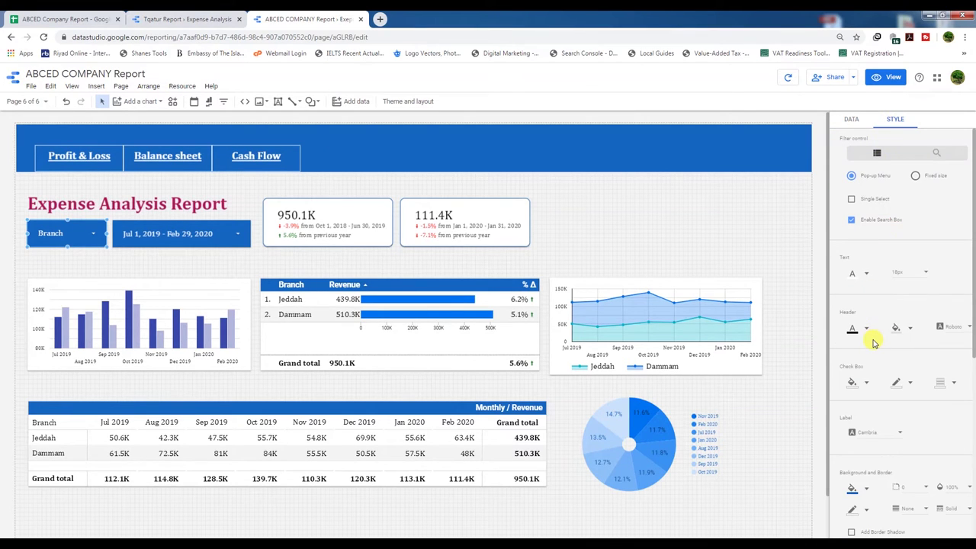
pyautogui.scroll(-2, 875, 343)
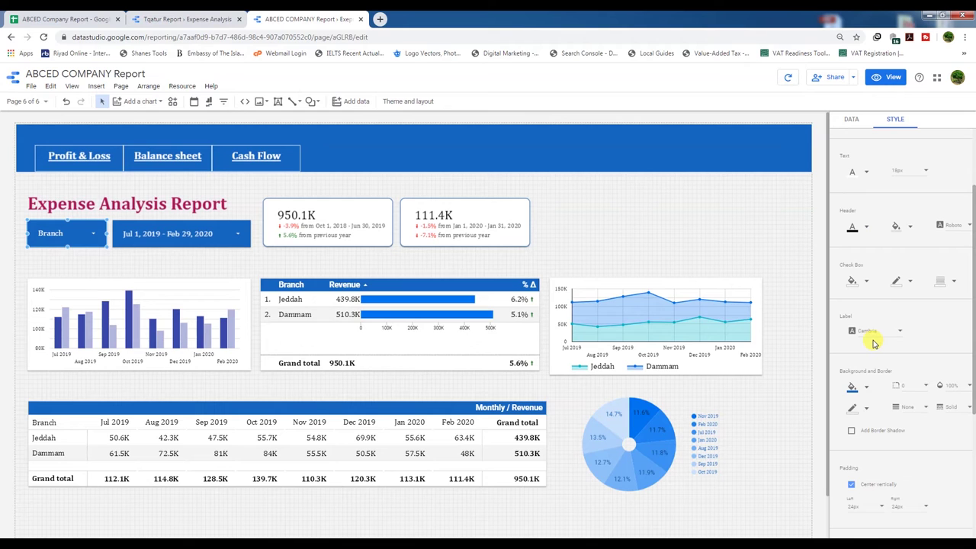
pyautogui.click(866, 391)
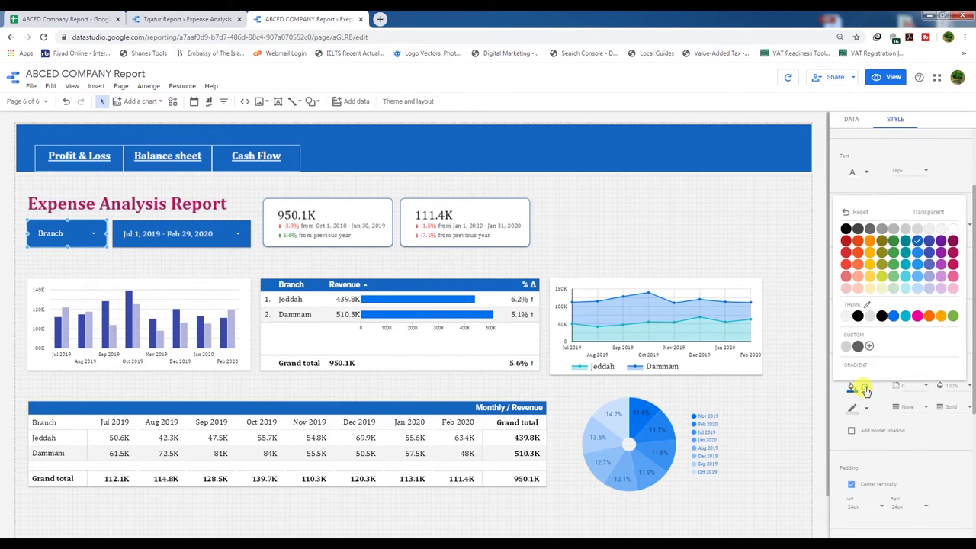
pyautogui.click(948, 251)
# Step: Set the background color of the date range control to the same dark pink as the Branch filter
pyautogui.click(202, 241)
pyautogui.scroll(-3, 895, 431)
pyautogui.scroll(3, 896, 434)
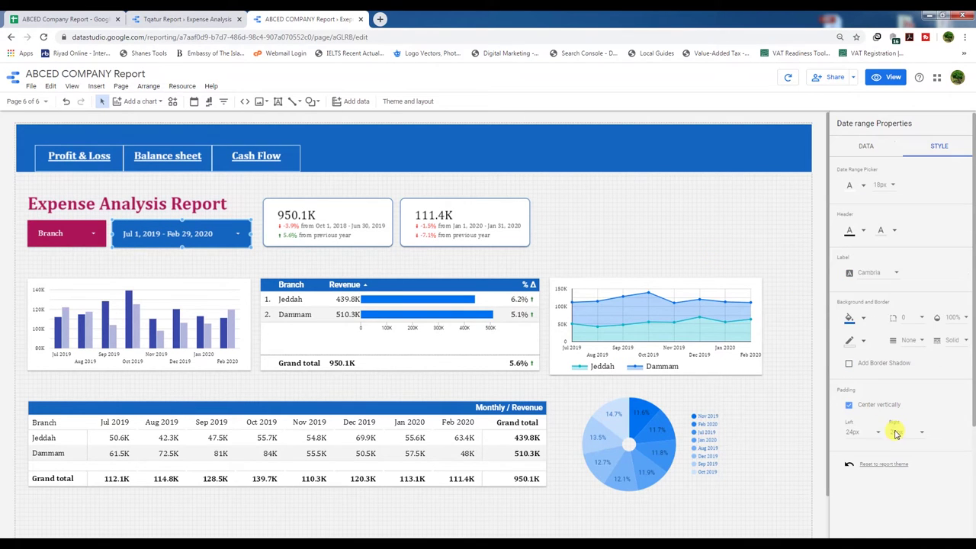
pyautogui.click(864, 324)
pyautogui.click(953, 376)
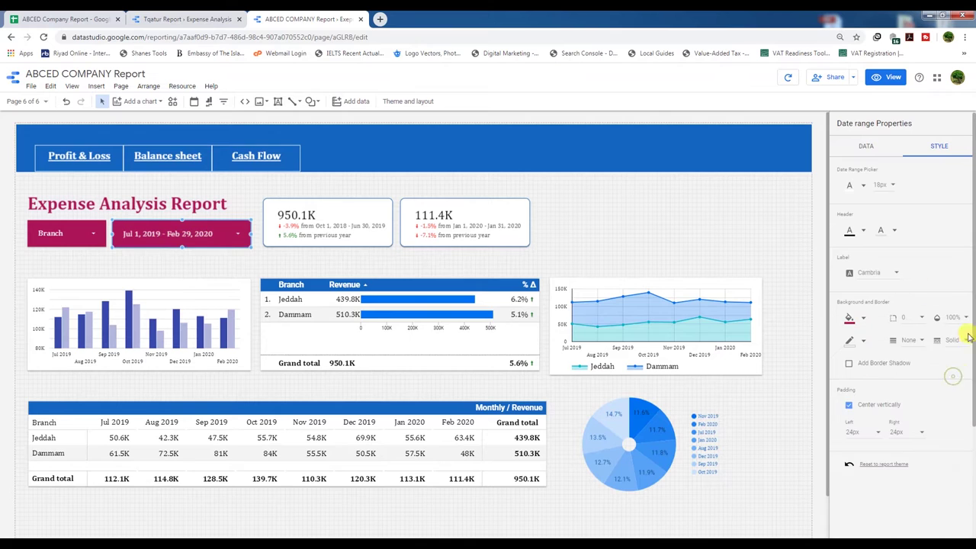
pyautogui.click(330, 216)
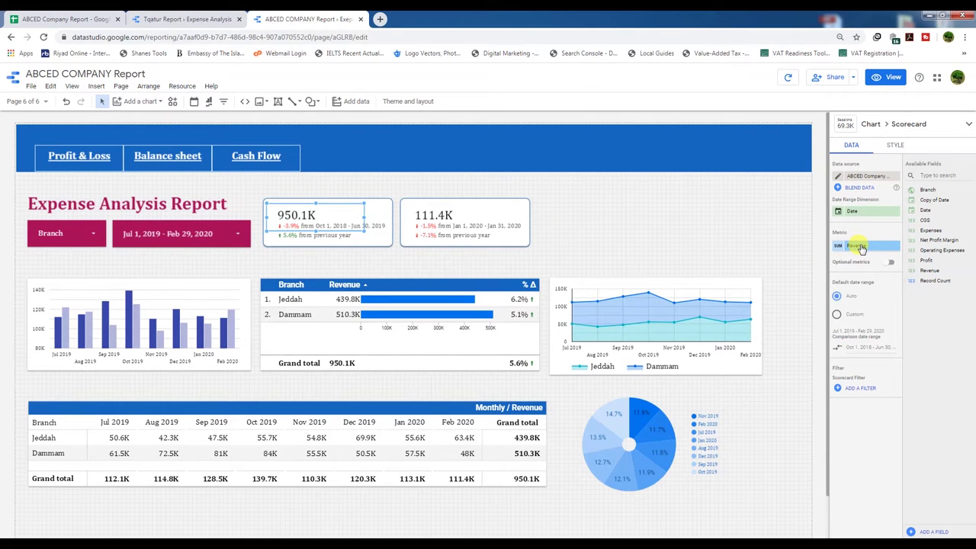
pyautogui.click(631, 232)
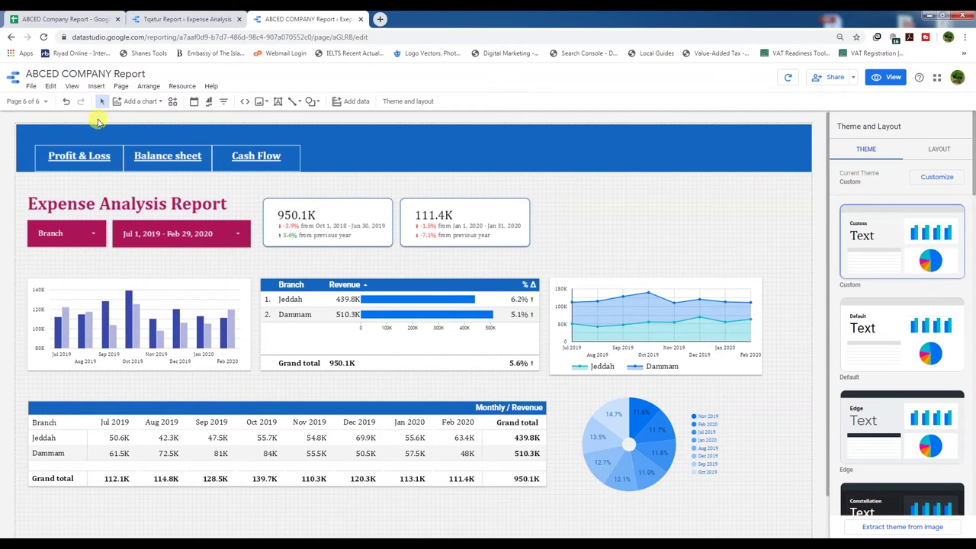
pyautogui.click(157, 103)
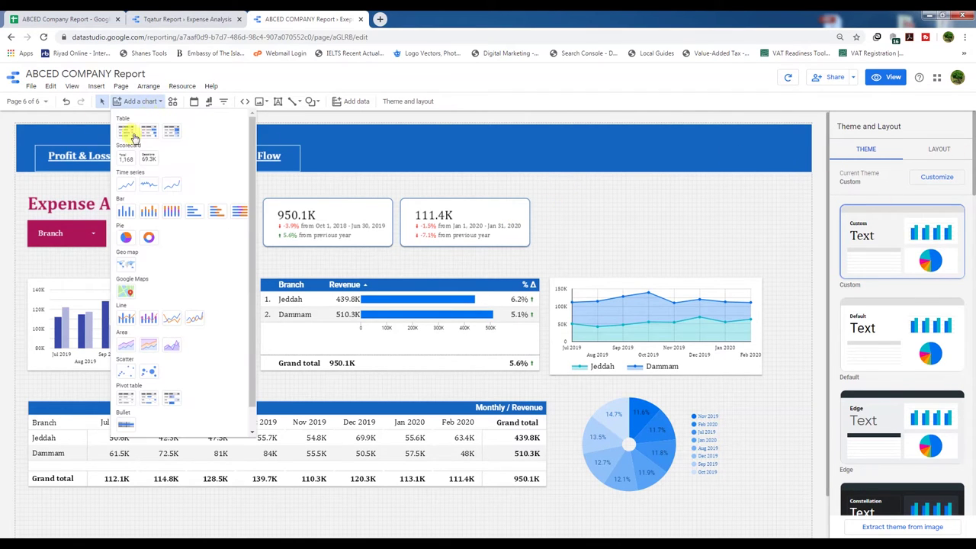
pyautogui.click(127, 160)
pyautogui.moveTo(546, 198); pyautogui.dragTo(688, 246)
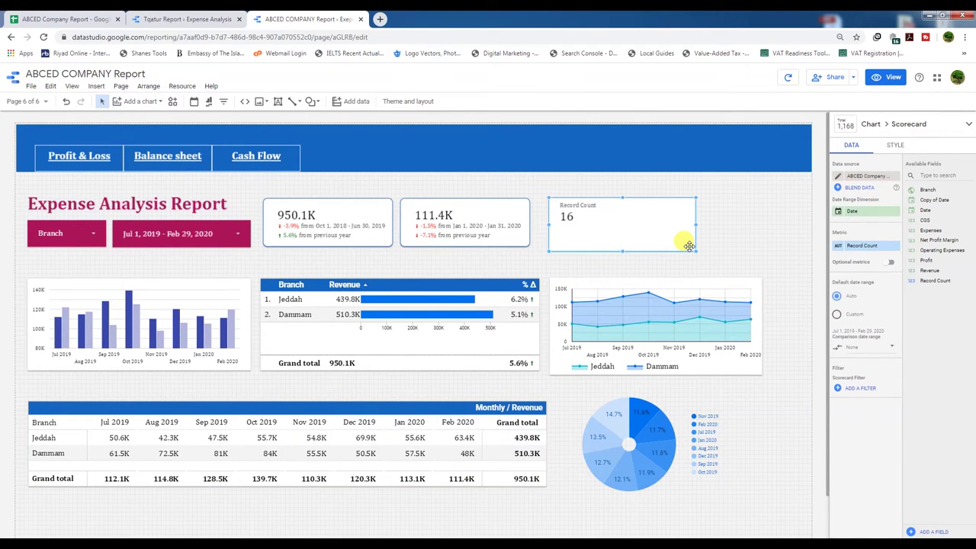
pyautogui.click(894, 145)
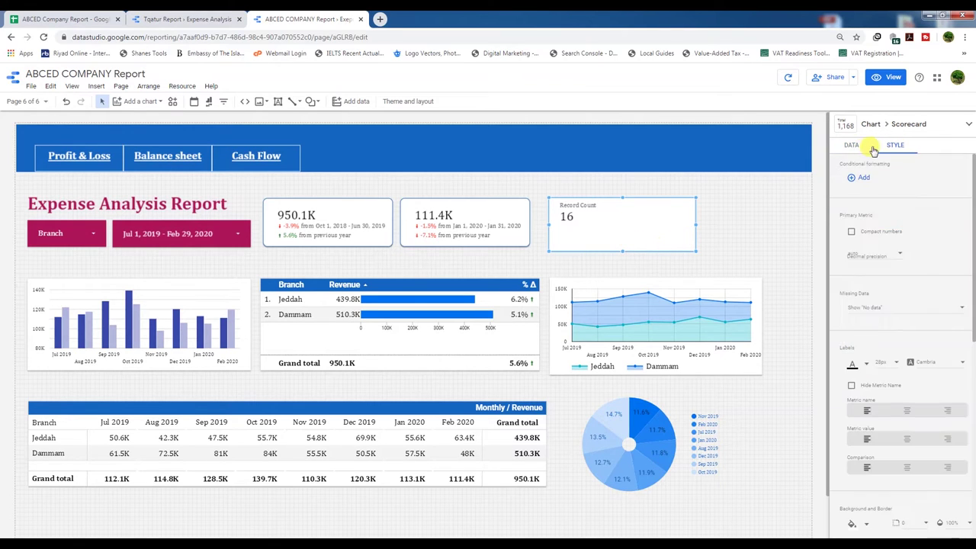
pyautogui.click(851, 146)
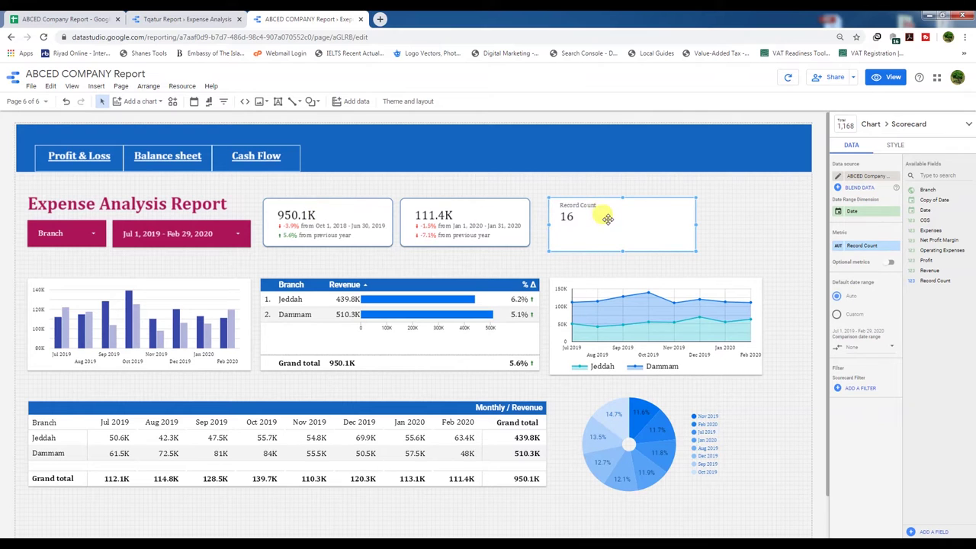
pyautogui.press('Delete')
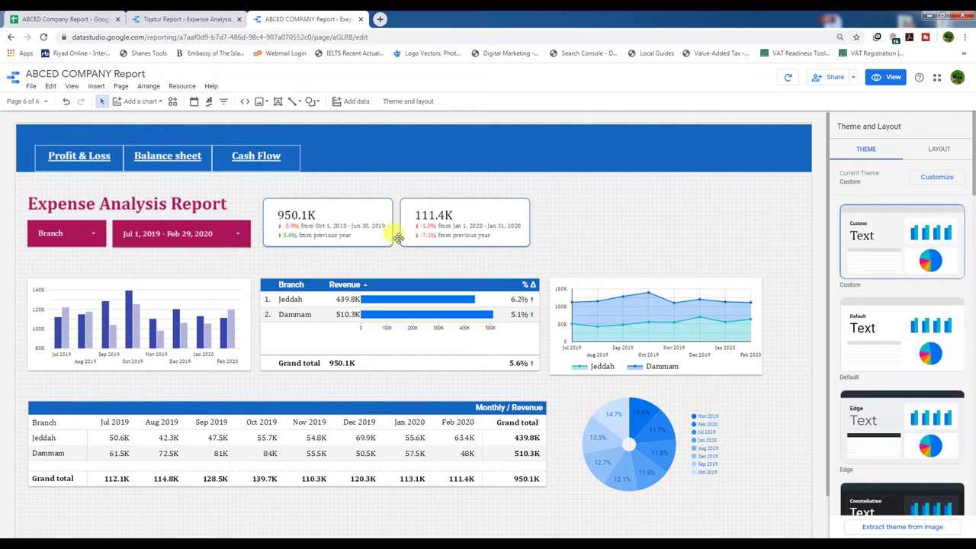
# Step: Replace the Revenue metric with Expenses in both overlapping scorecards of the first card, including the previous-year comparison
pyautogui.click(314, 217)
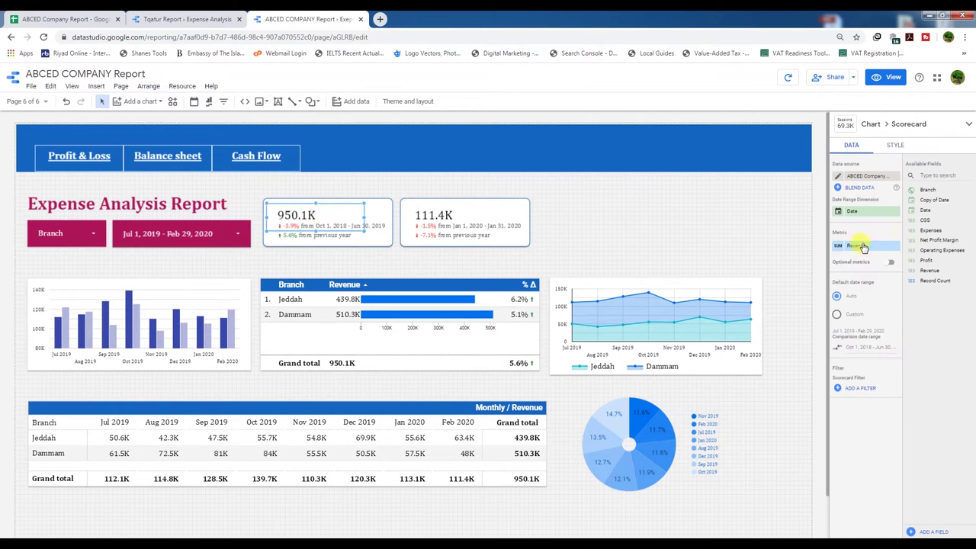
pyautogui.click(857, 246)
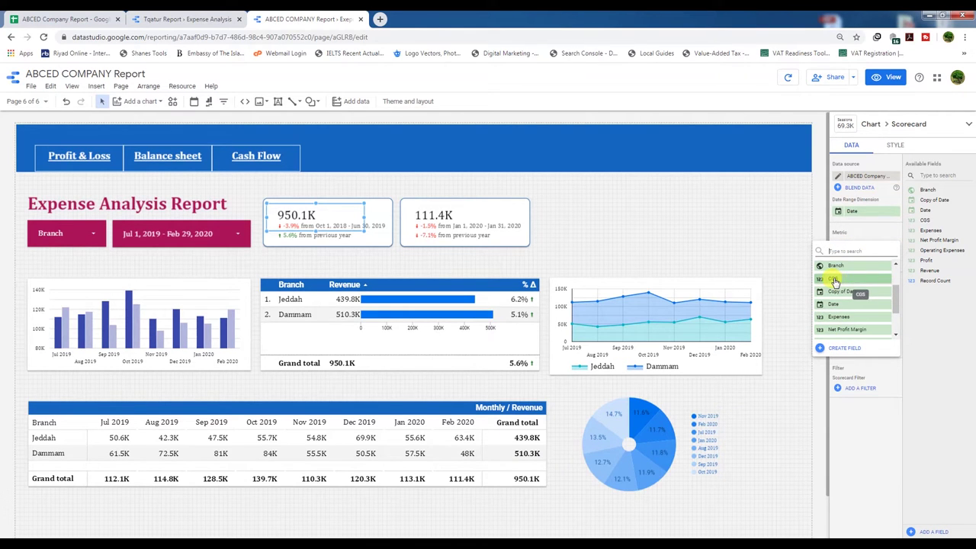
pyautogui.click(837, 315)
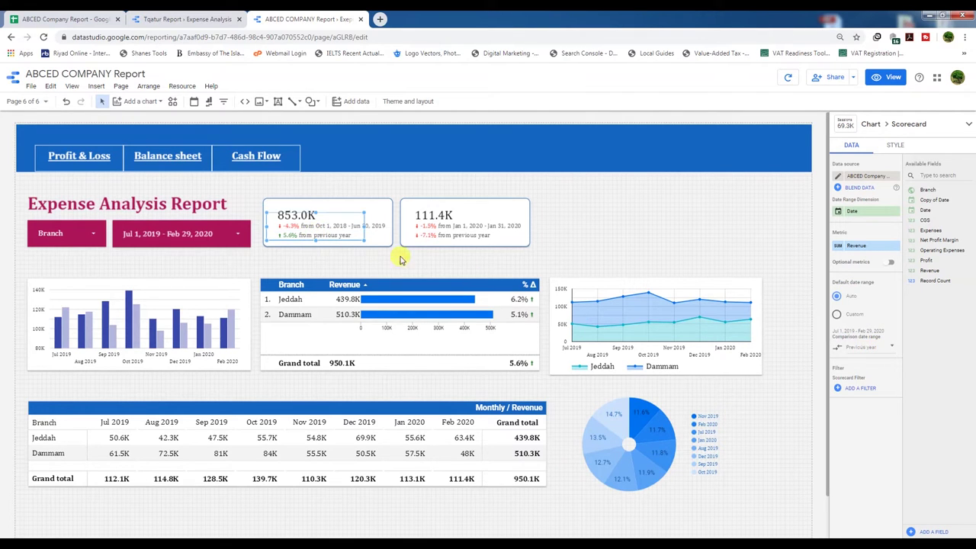
pyautogui.click(859, 247)
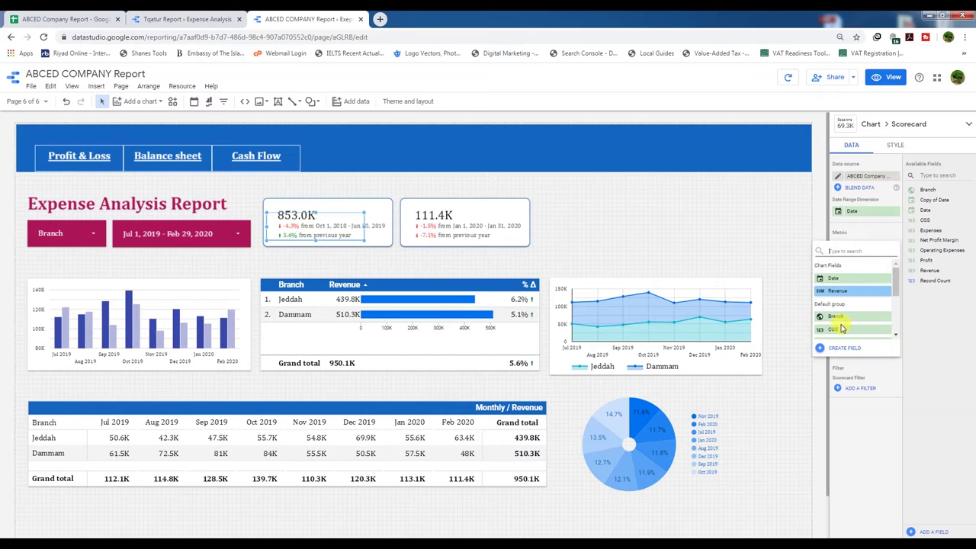
pyautogui.scroll(-3, 842, 324)
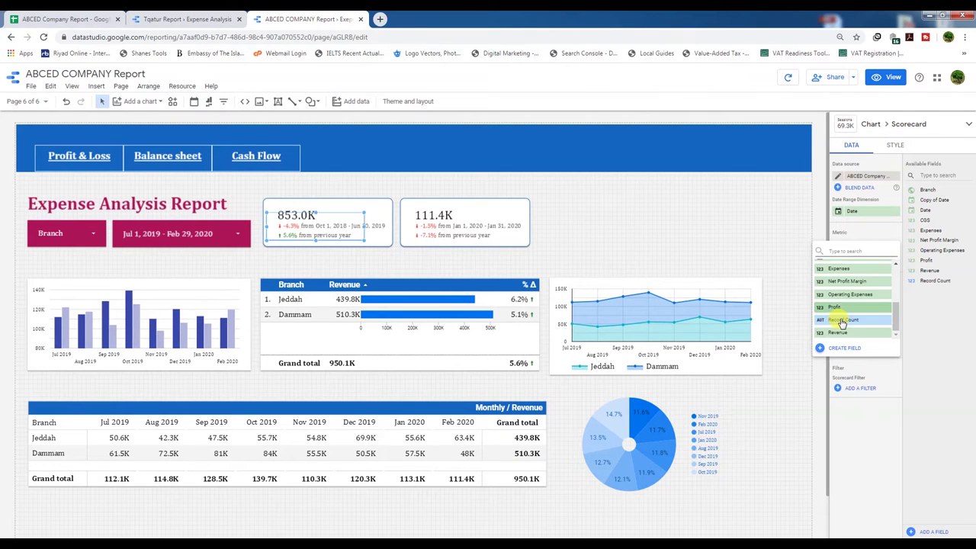
pyautogui.click(839, 269)
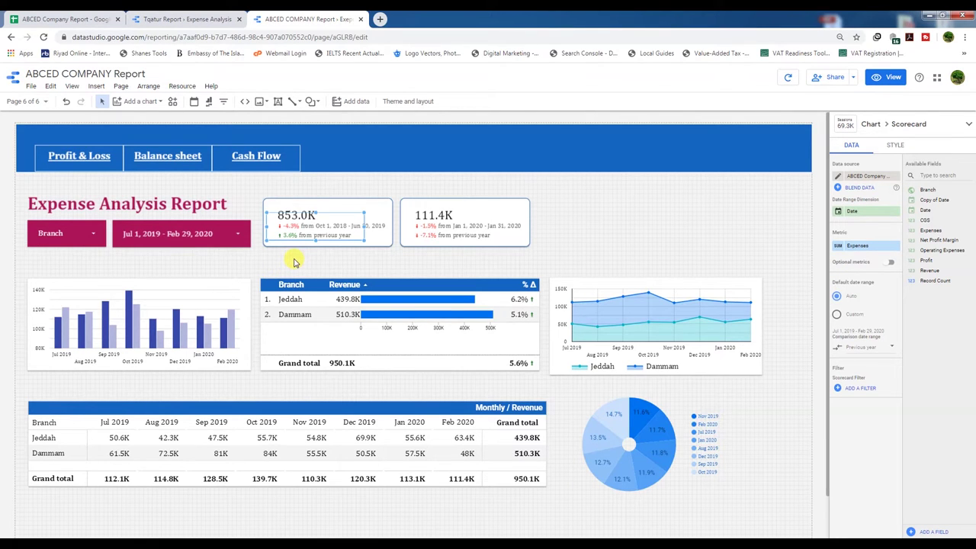
# Step: Set the first card's upper scorecard comparison colors to red for positive change and green for negative change
pyautogui.click(376, 219)
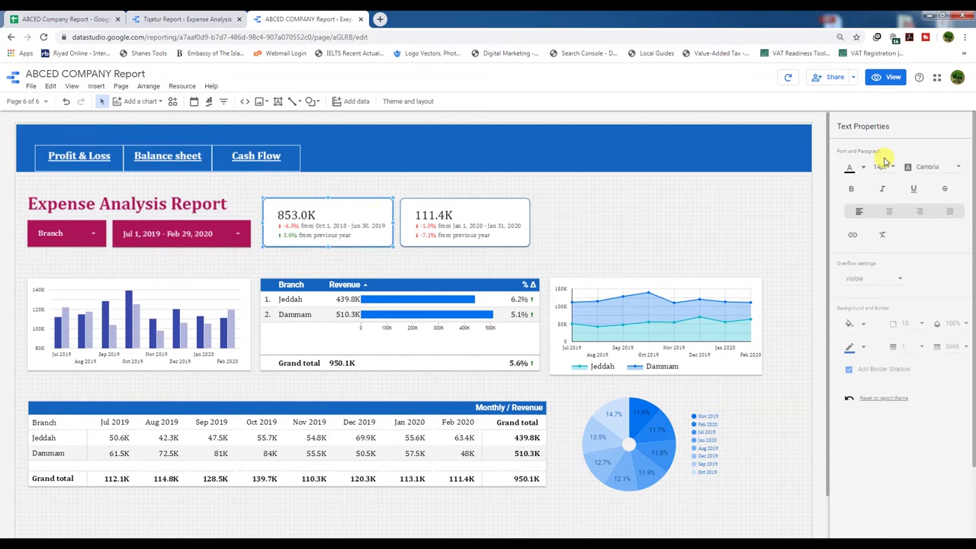
pyautogui.click(307, 217)
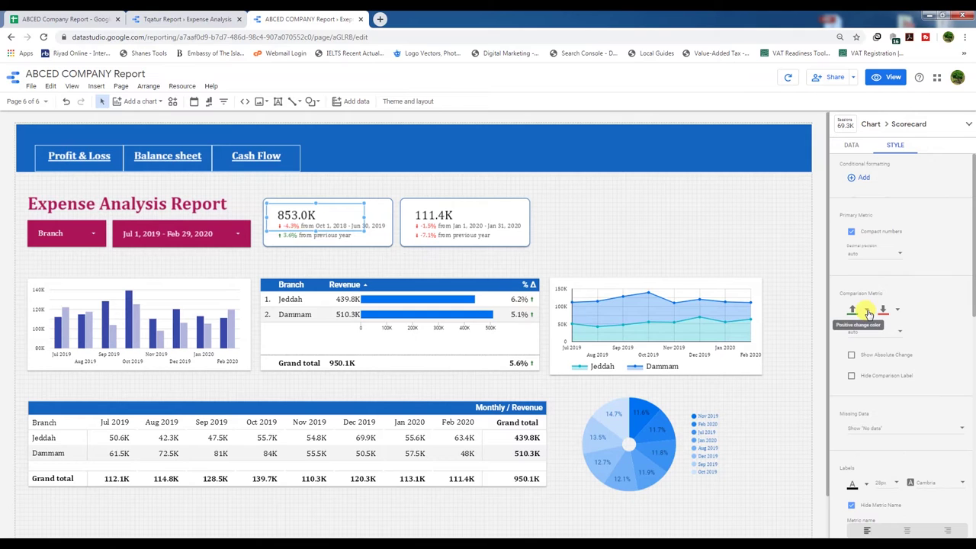
pyautogui.click(867, 312)
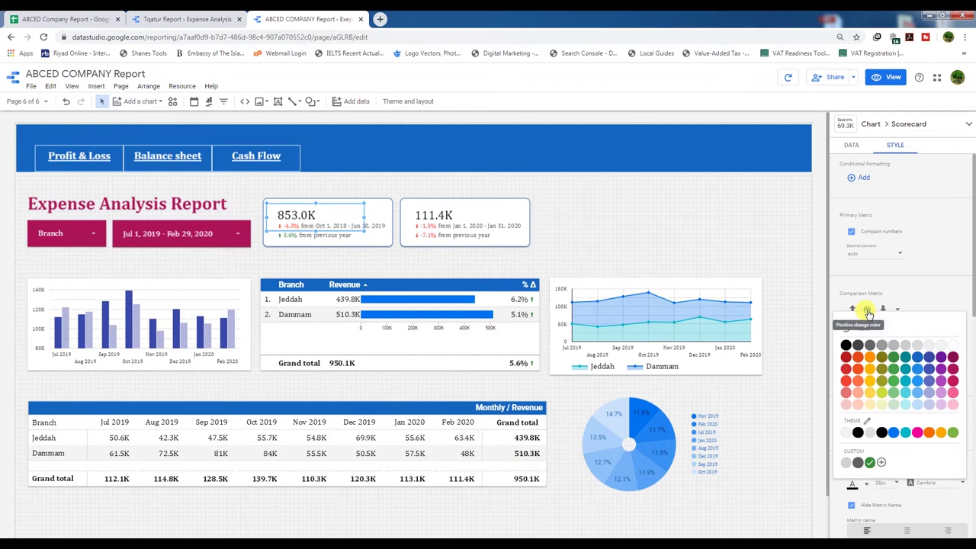
pyautogui.click(847, 370)
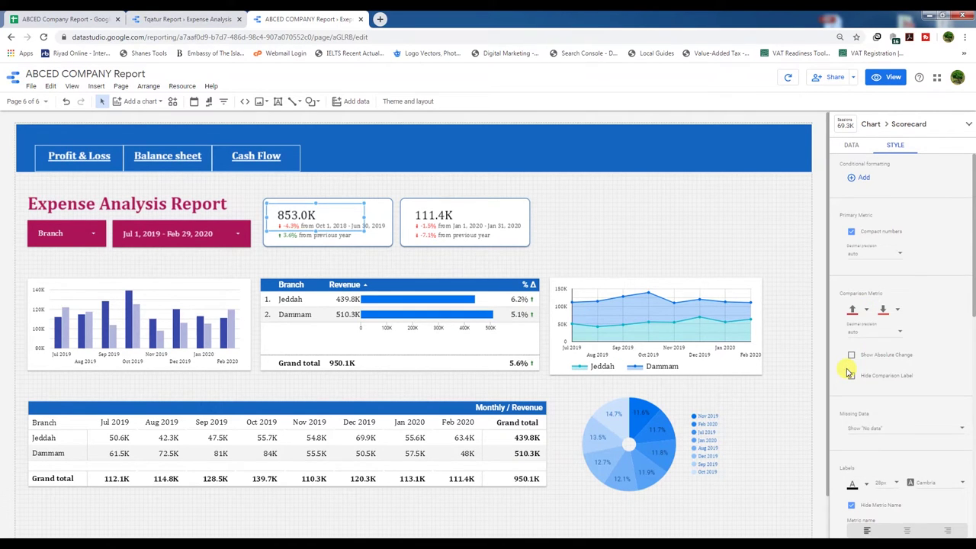
pyautogui.click(891, 311)
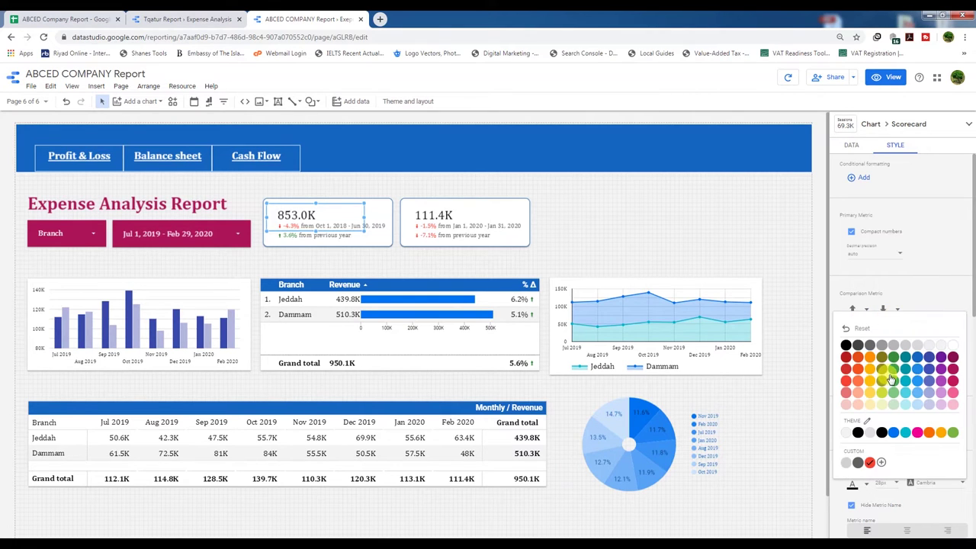
pyautogui.click(894, 370)
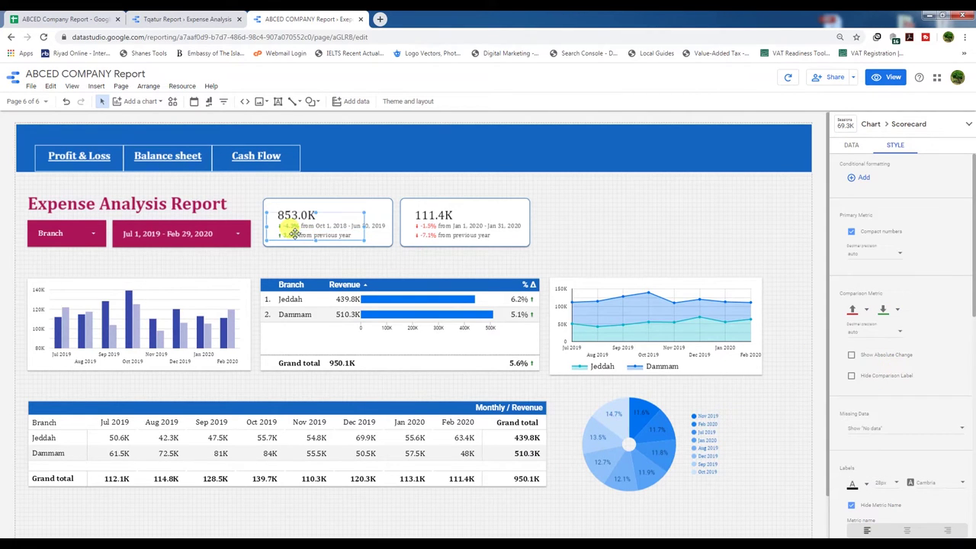
# Step: Set the first card's lower scorecard comparison colors to red for positive change and green for negative change
pyautogui.click(867, 313)
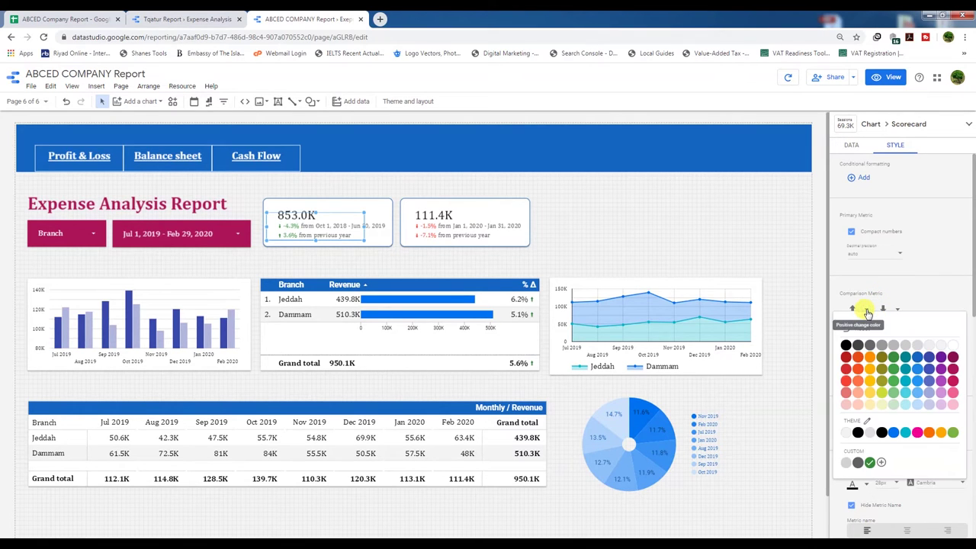
pyautogui.click(849, 374)
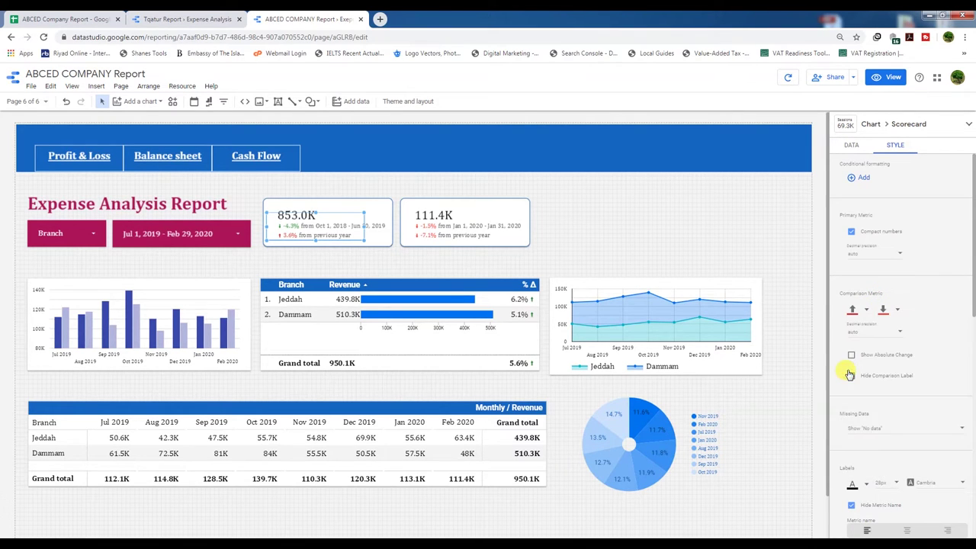
pyautogui.click(885, 309)
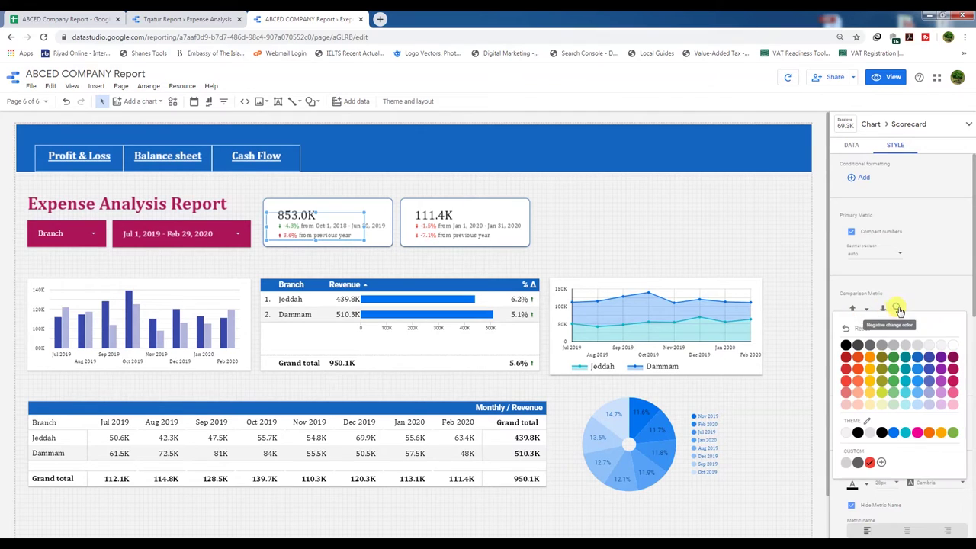
pyautogui.click(895, 372)
pyautogui.click(457, 216)
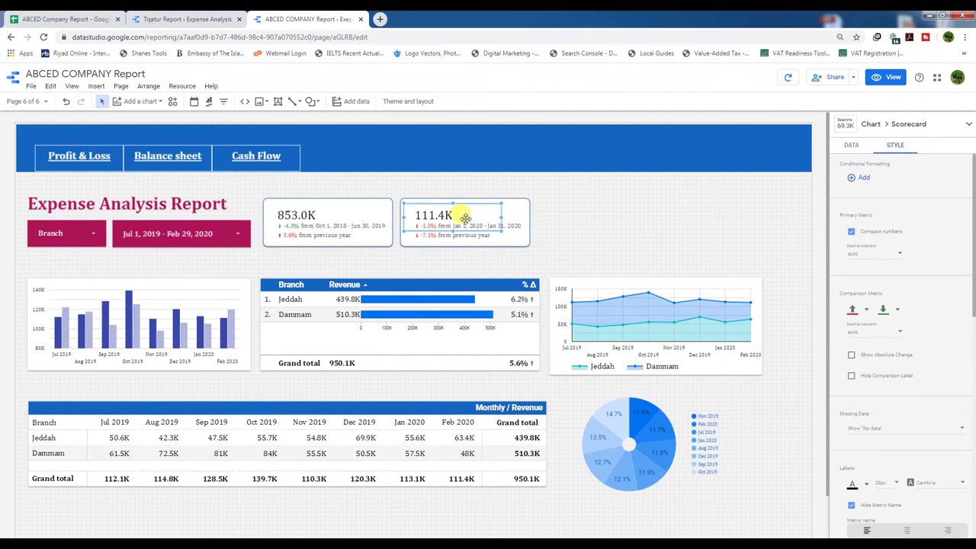
pyautogui.click(294, 209)
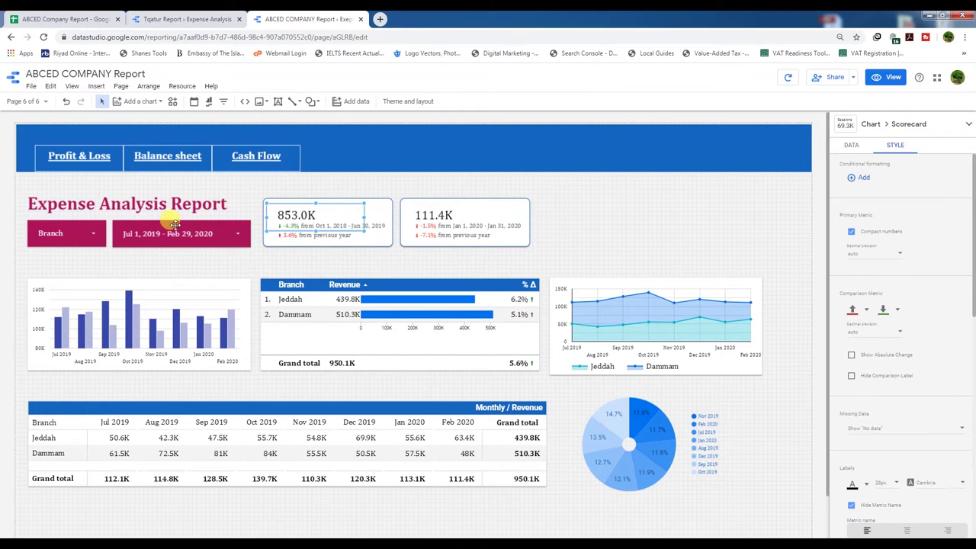
pyautogui.click(196, 266)
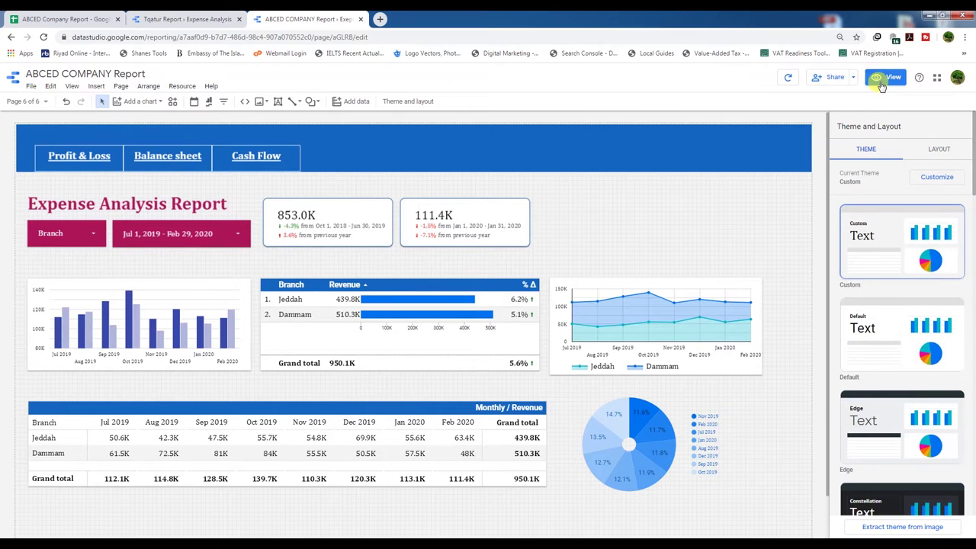
# Step: Test the Branch filter in view mode by excluding and restoring Dammam, and return to edit mode
pyautogui.click(885, 77)
pyautogui.click(155, 206)
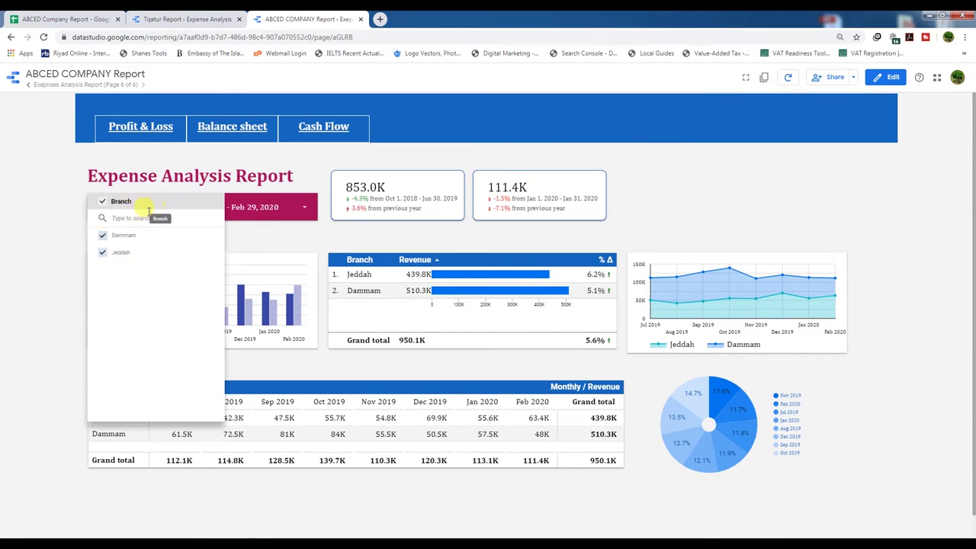
pyautogui.click(103, 236)
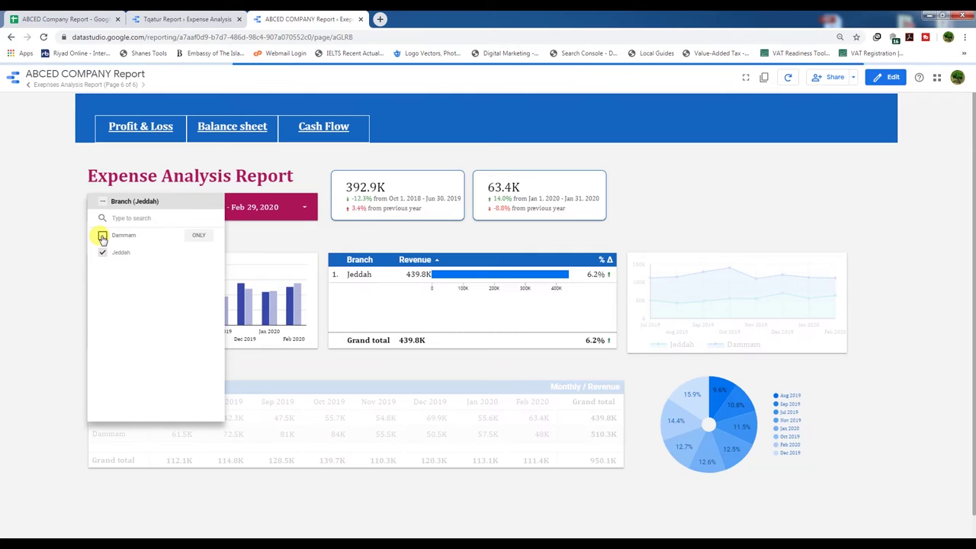
pyautogui.click(103, 236)
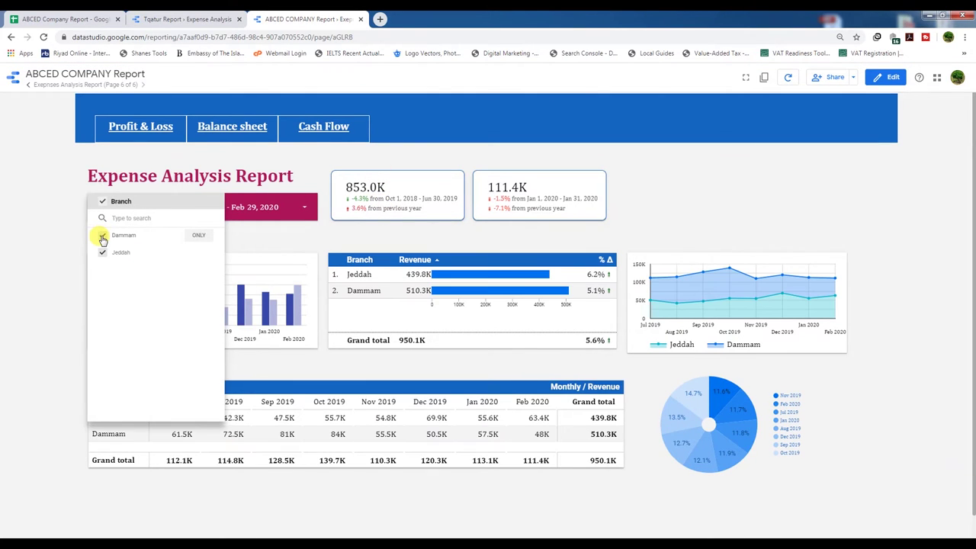
pyautogui.click(276, 232)
pyautogui.click(884, 79)
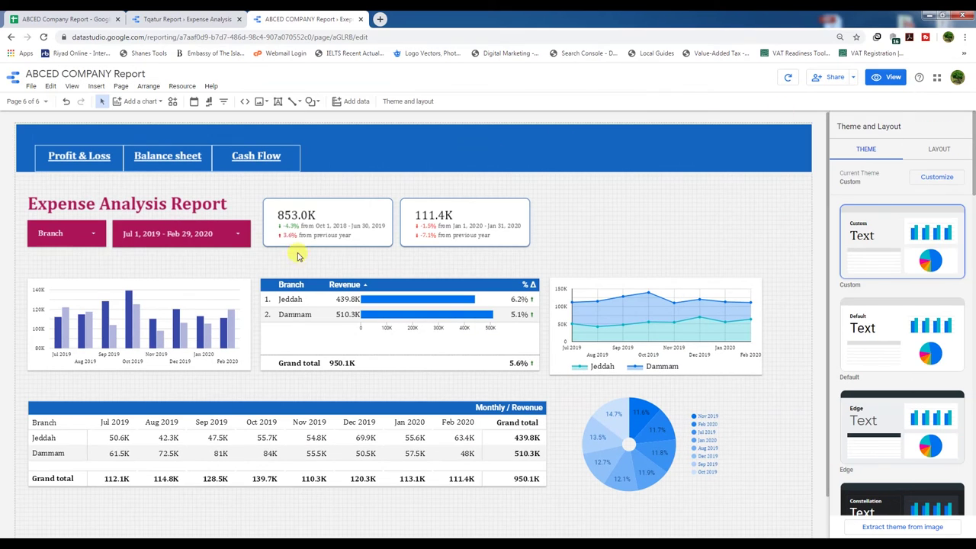
# Step: Delete the second card with its overlapping scorecards and insert a new scorecard in its place
pyautogui.moveTo(555, 192); pyautogui.dragTo(399, 261)
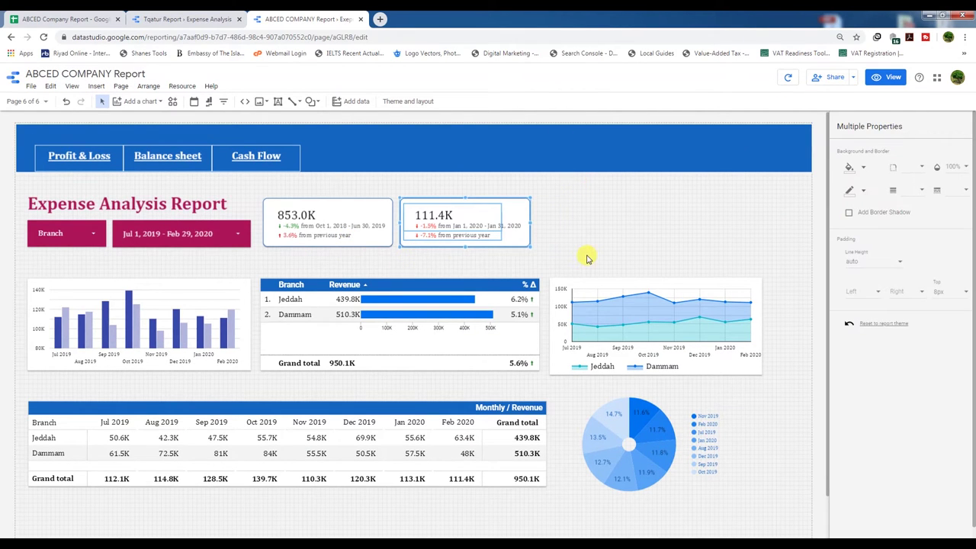
pyautogui.press('Delete')
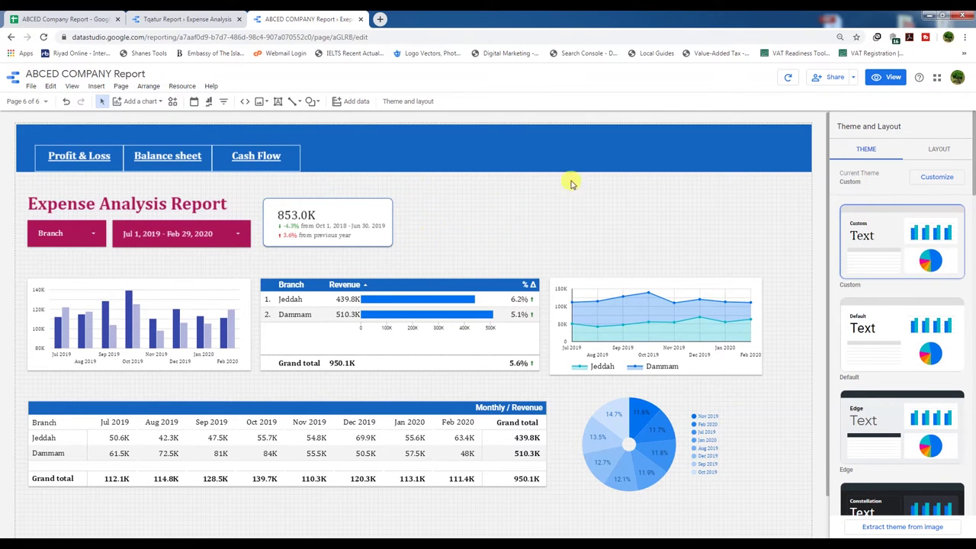
pyautogui.click(138, 101)
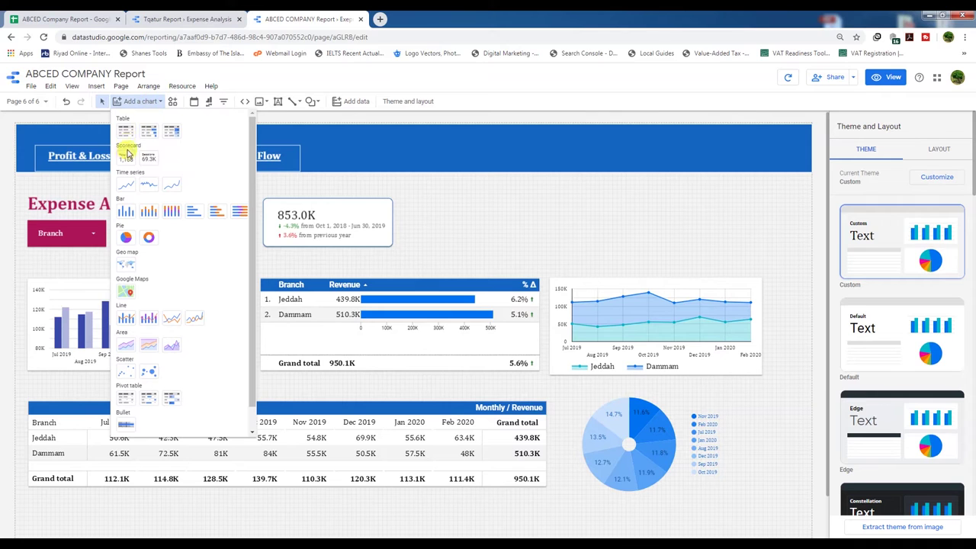
pyautogui.click(127, 155)
pyautogui.moveTo(405, 200); pyautogui.dragTo(497, 245)
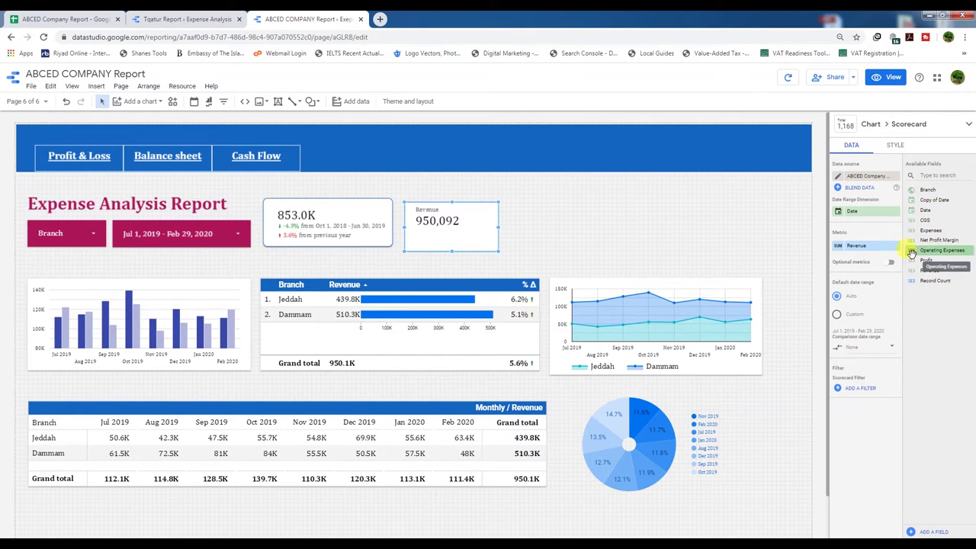
# Step: Set the new scorecard's metric to CGS and its comparison date range to Previous year
pyautogui.click(866, 246)
pyautogui.click(836, 281)
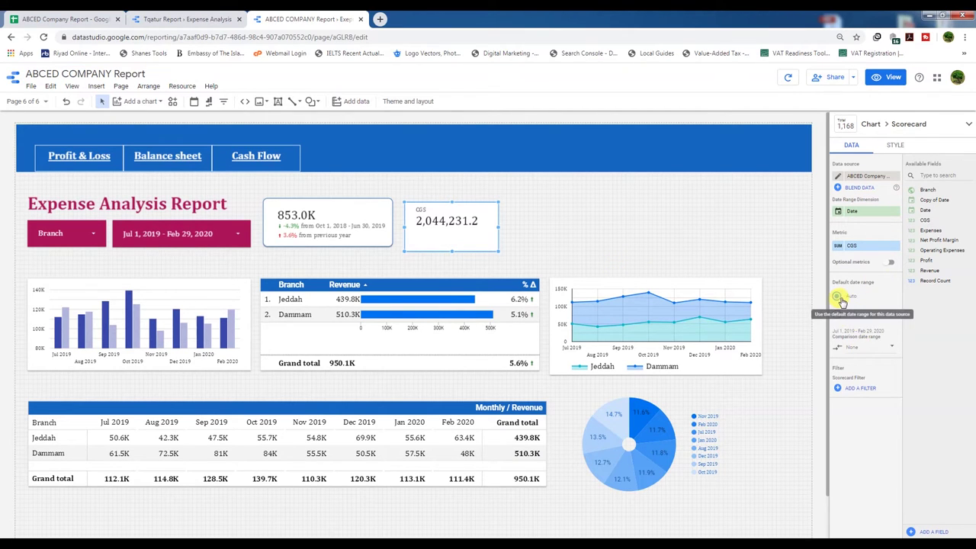
pyautogui.click(869, 349)
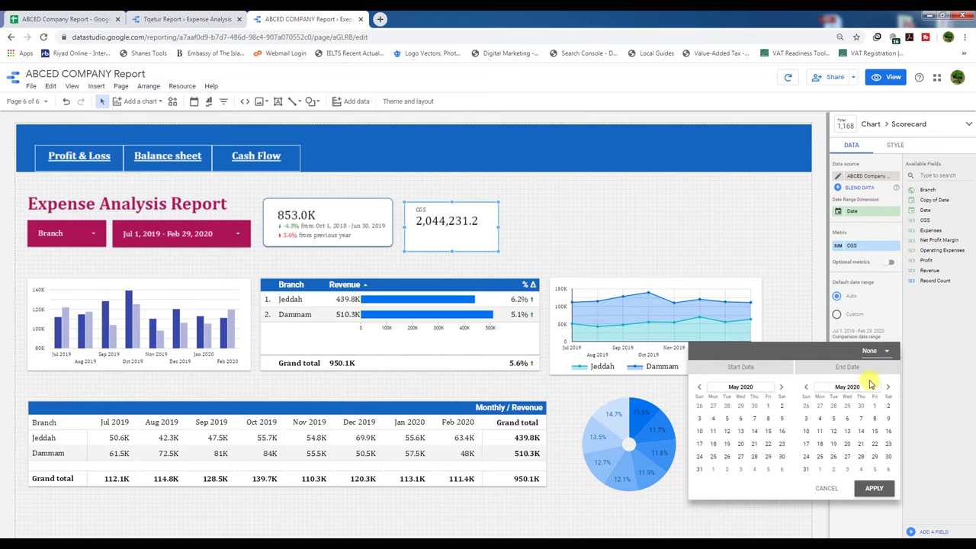
pyautogui.click(877, 353)
pyautogui.click(871, 334)
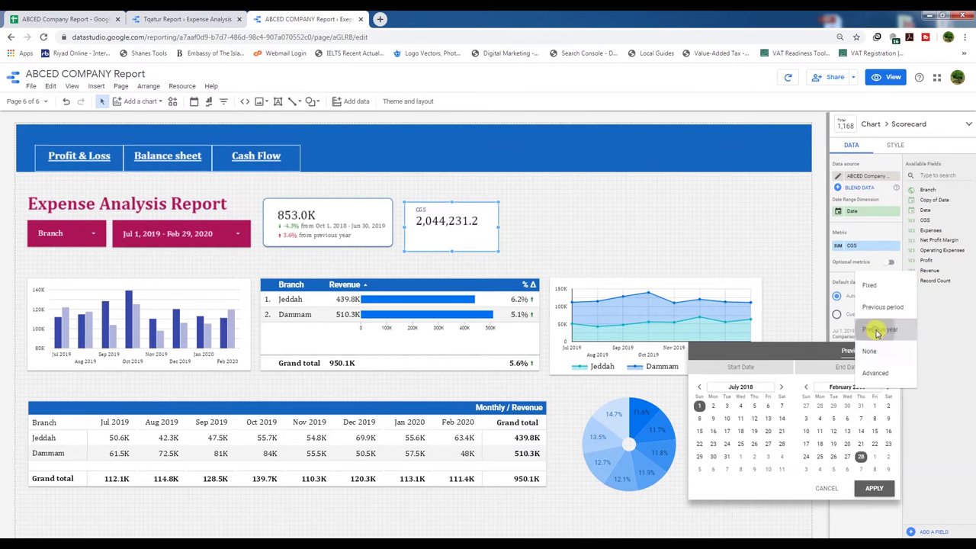
pyautogui.click(874, 489)
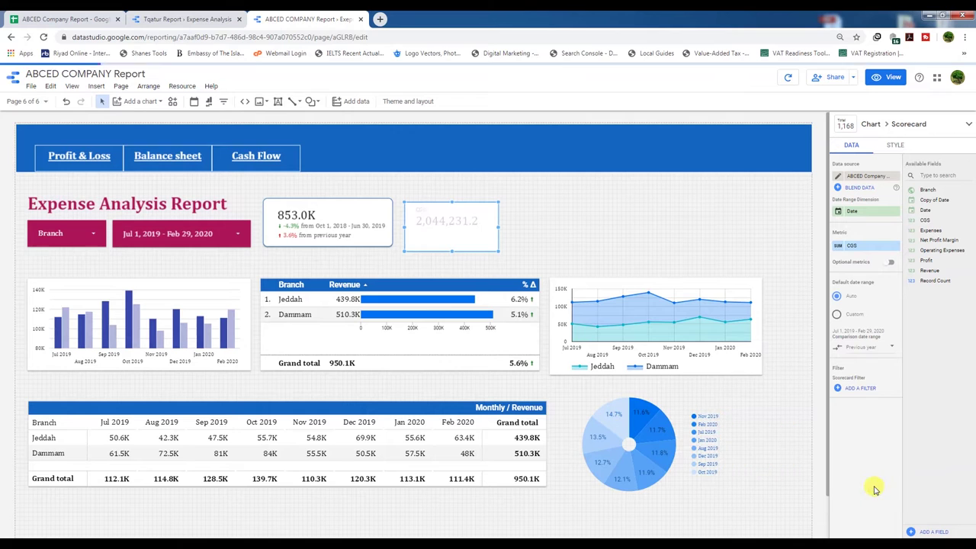
# Step: Style the CGS scorecard with compact numbers, red positive and green negative changes, and a visible comparison label
pyautogui.click(897, 144)
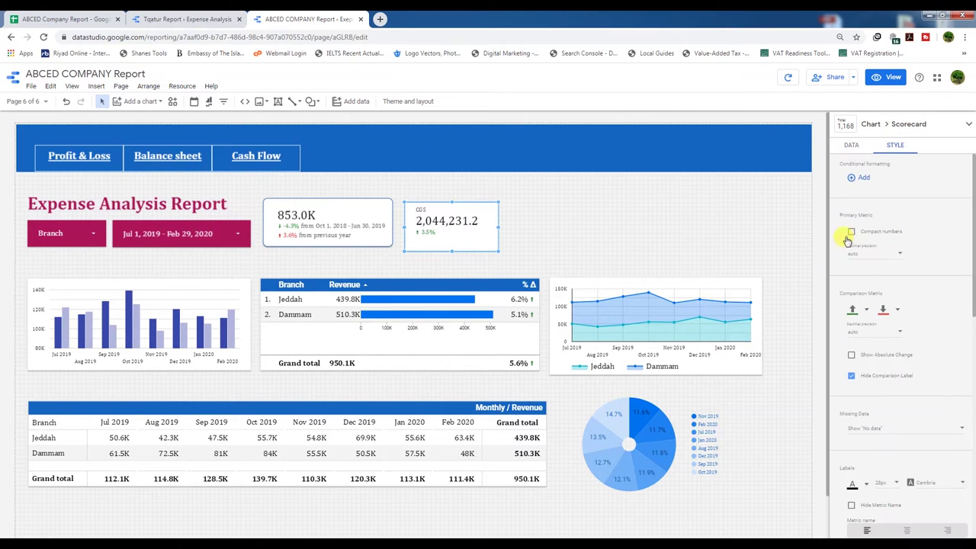
pyautogui.click(851, 231)
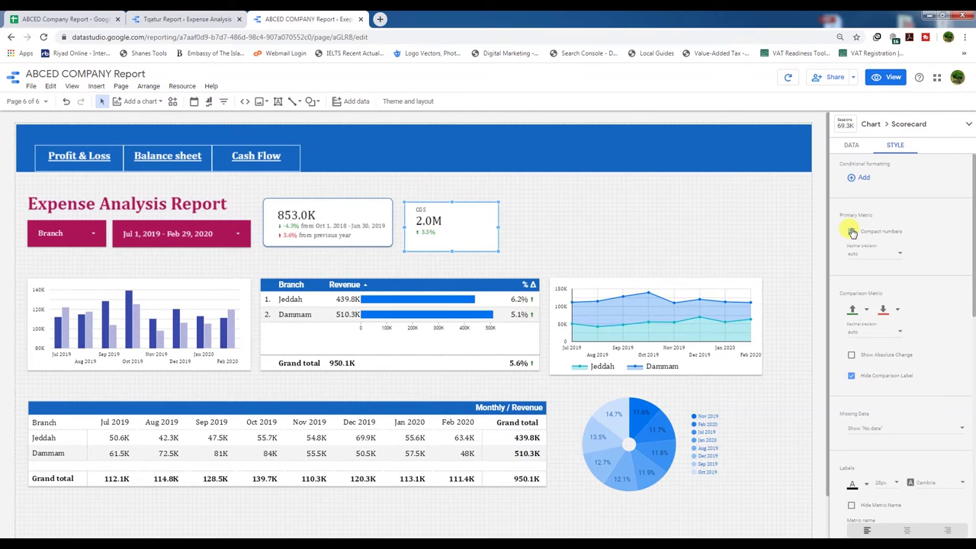
pyautogui.click(867, 313)
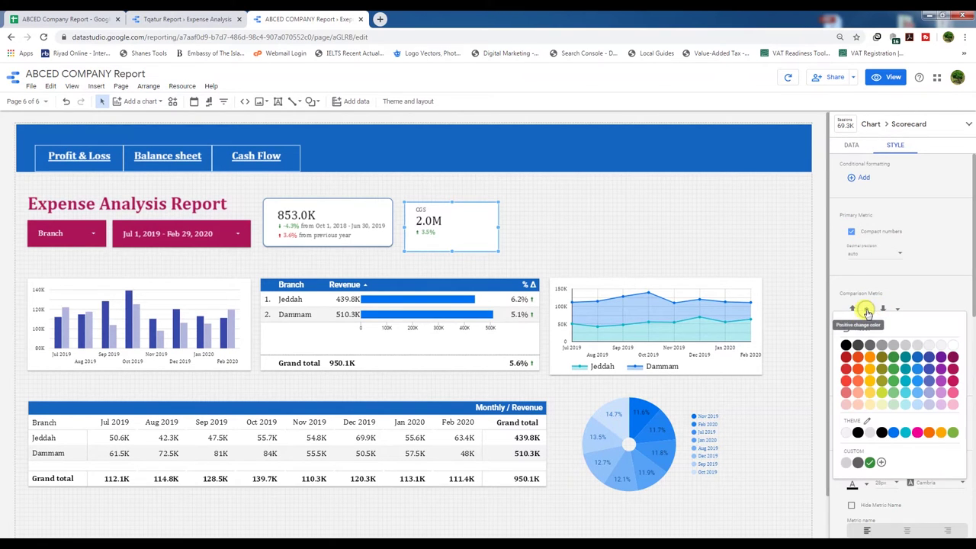
pyautogui.click(847, 373)
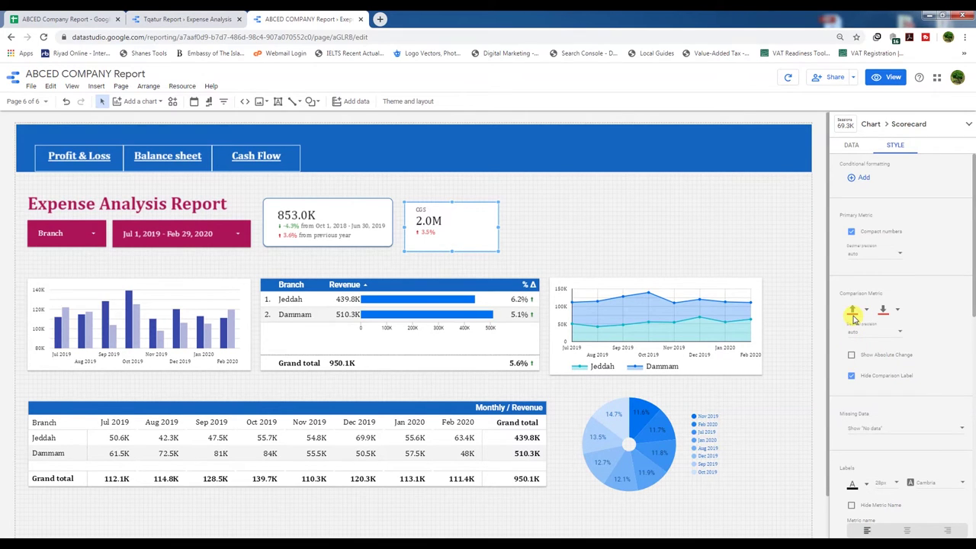
pyautogui.click(885, 311)
pyautogui.click(892, 370)
pyautogui.scroll(-1, 866, 406)
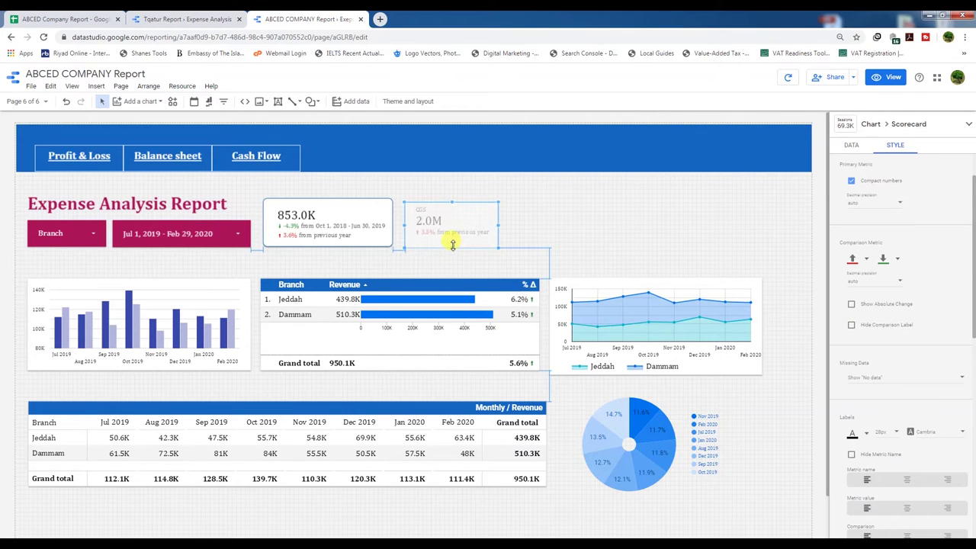
# Step: Hide the CGS scorecard's metric name and adjust its upper and lower edges to line up with the first card
pyautogui.moveTo(450, 201); pyautogui.dragTo(451, 198)
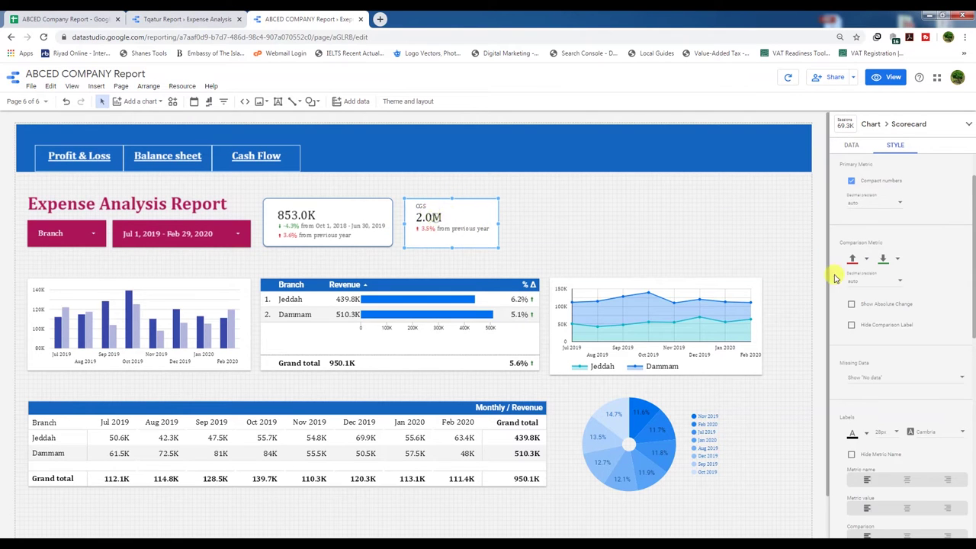
pyautogui.scroll(-2, 911, 463)
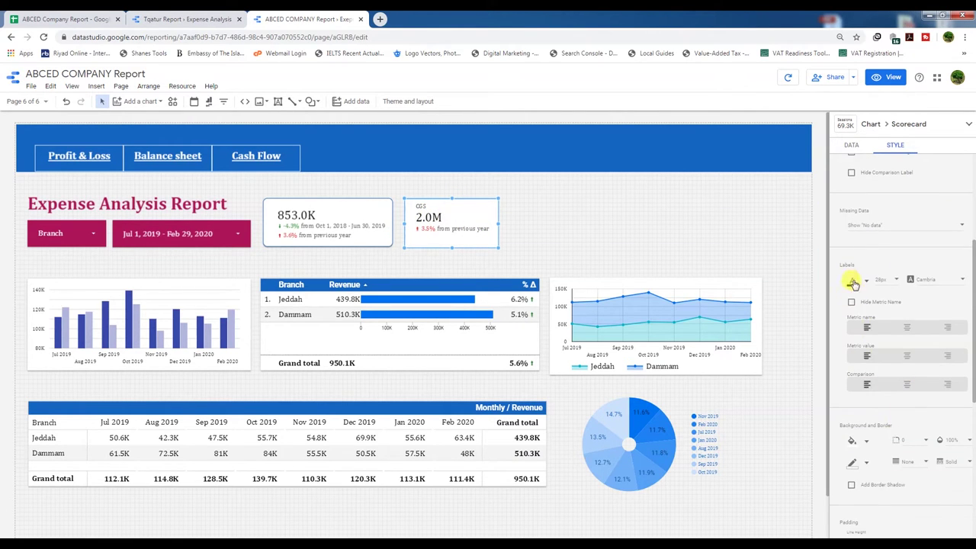
pyautogui.click(852, 303)
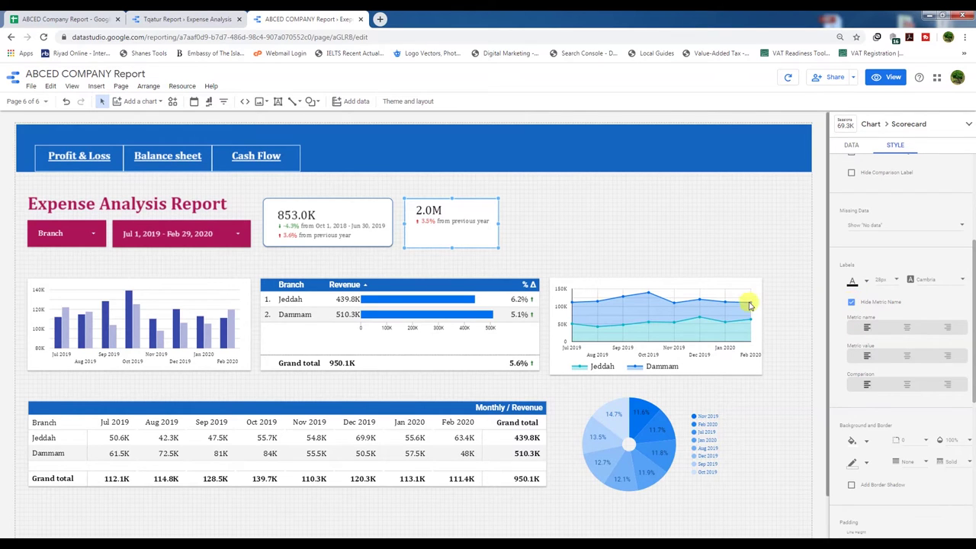
pyautogui.moveTo(450, 246); pyautogui.dragTo(447, 243)
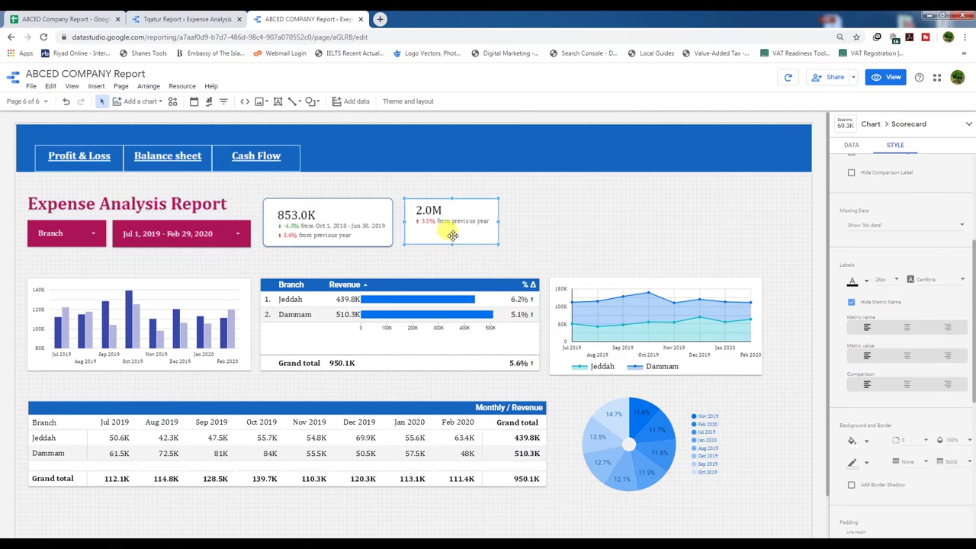
# Step: Add a border shadow to the CGS scorecard and set its border radius to 10
pyautogui.scroll(-1, 902, 440)
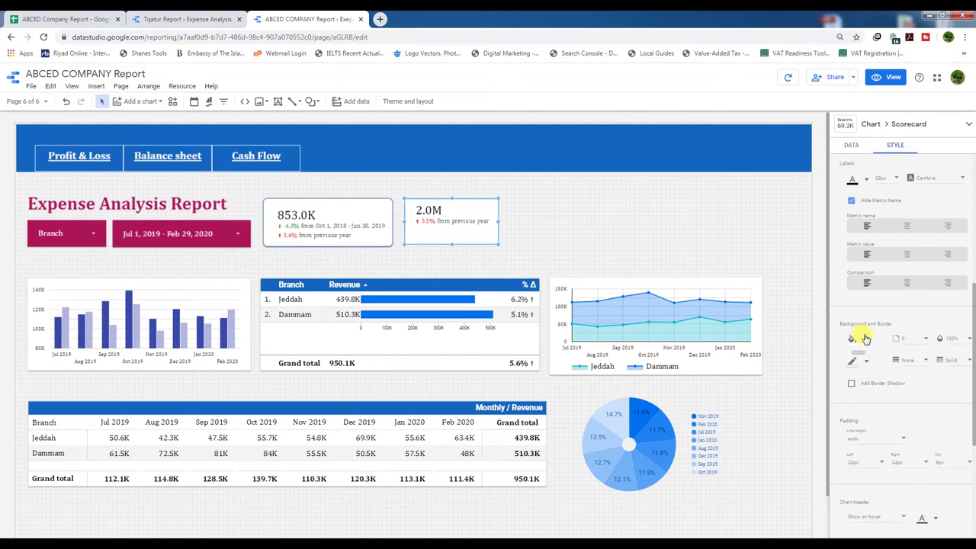
pyautogui.click(852, 384)
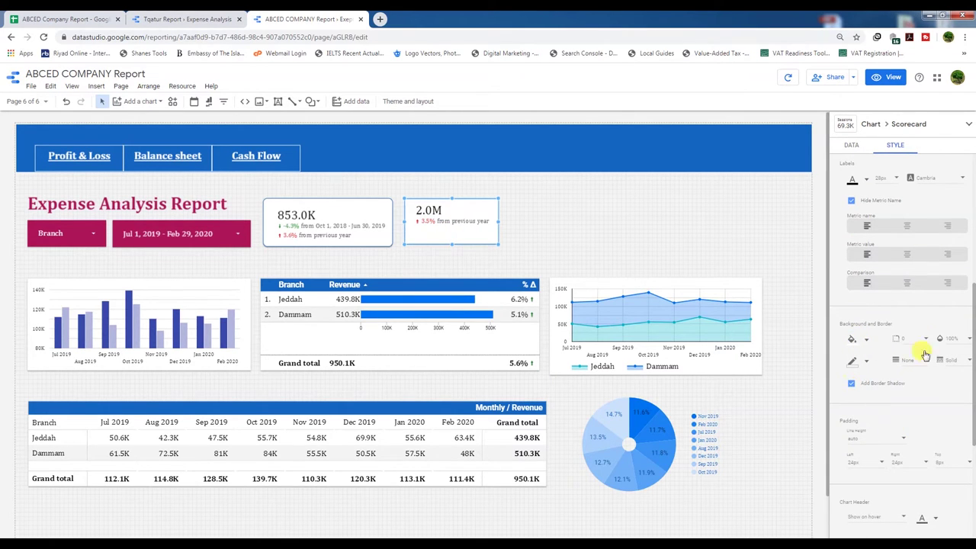
pyautogui.click(927, 339)
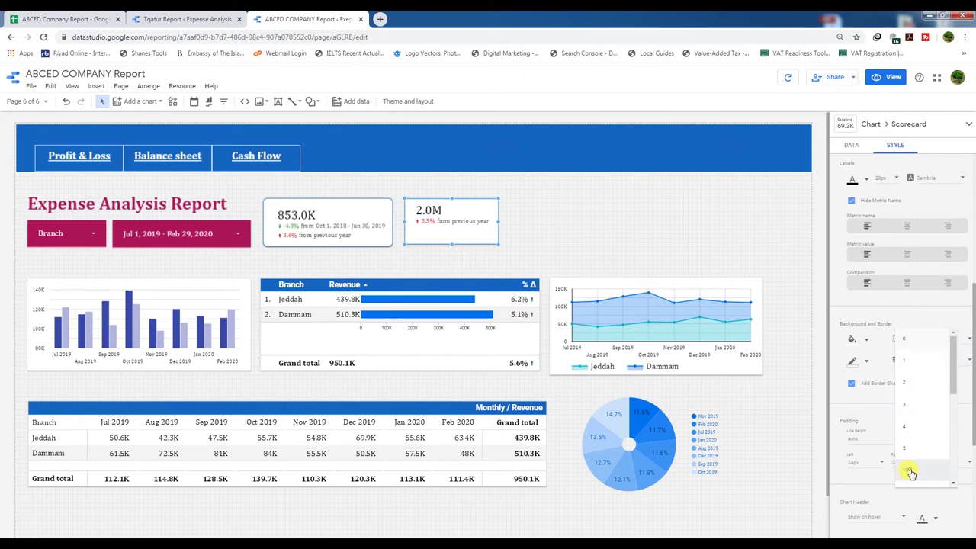
pyautogui.click(910, 471)
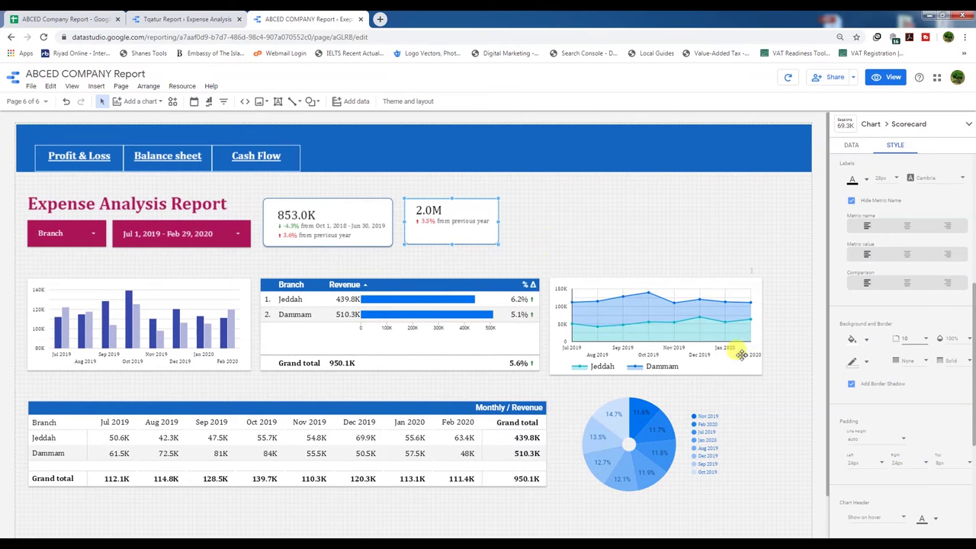
pyautogui.scroll(-2, 877, 453)
pyautogui.click(540, 237)
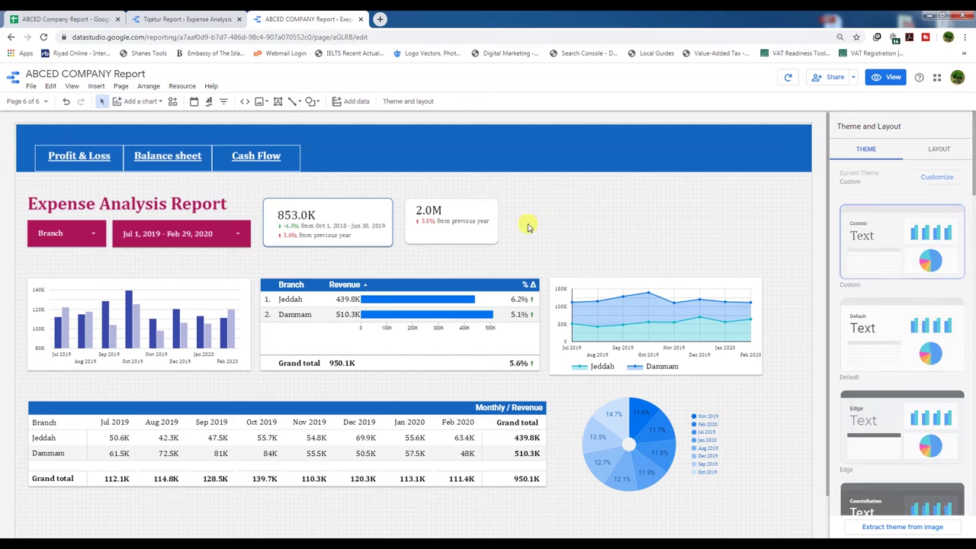
pyautogui.click(463, 219)
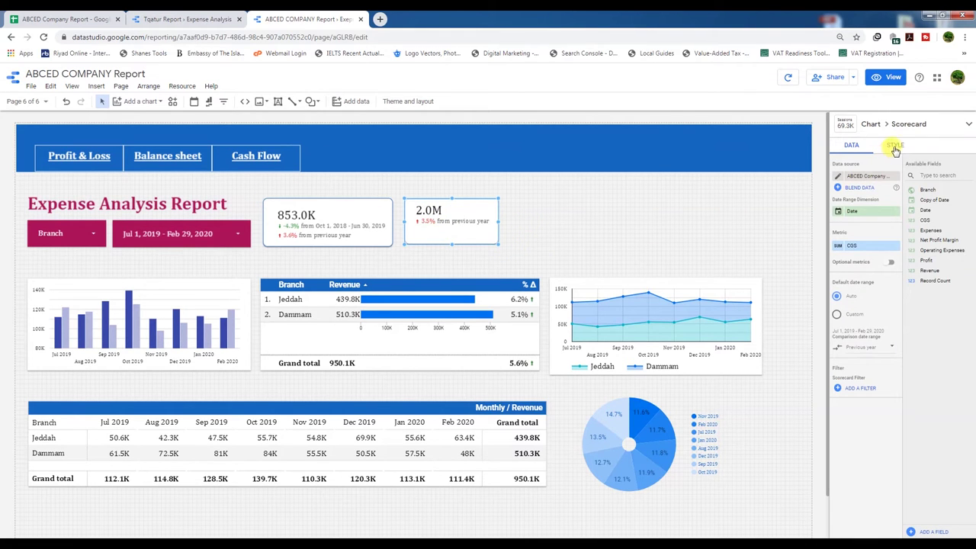
pyautogui.click(540, 225)
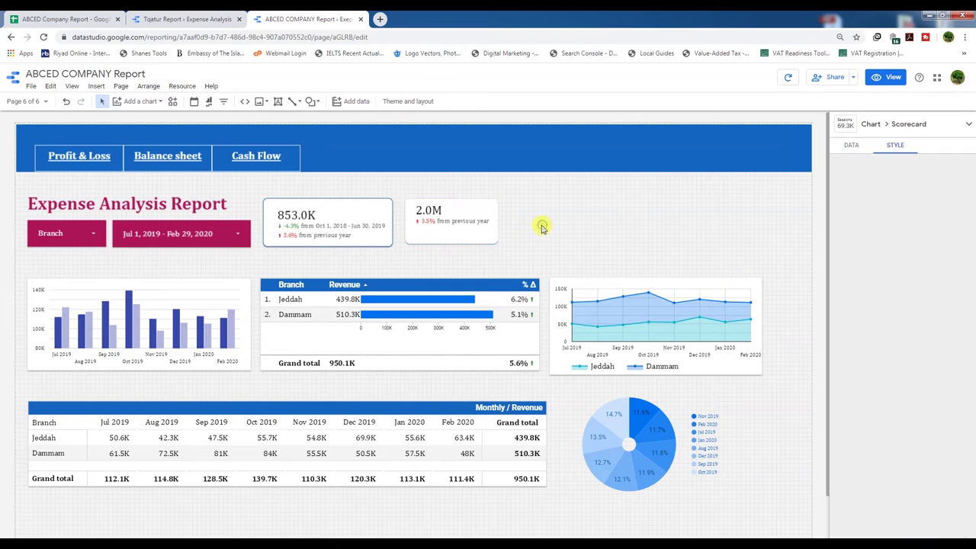
# Step: Insert a text box around the CGS scorecard with the label CGS
pyautogui.click(277, 101)
pyautogui.moveTo(401, 193); pyautogui.dragTo(506, 250)
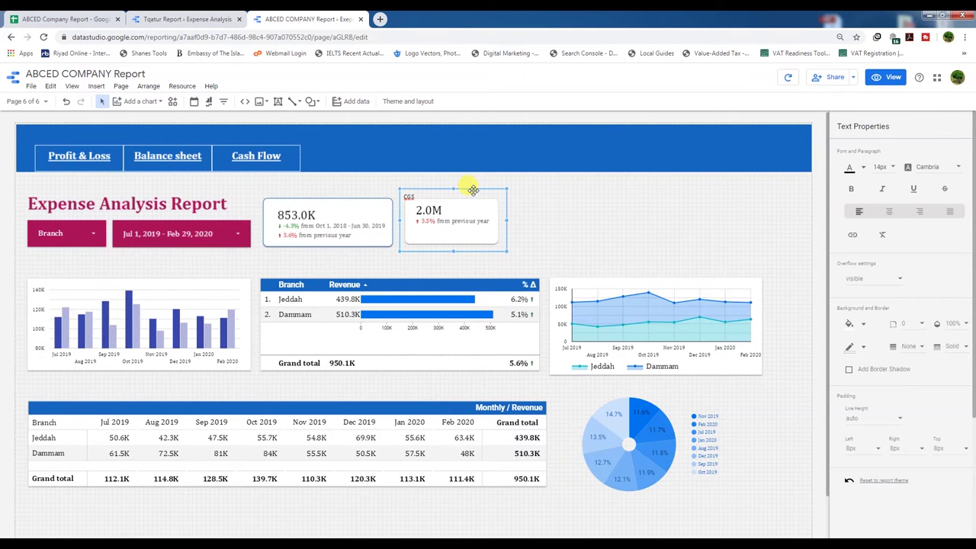
# Step: Remove the text box around the CGS scorecard and show the scorecard's own metric name instead
pyautogui.click(455, 212)
pyautogui.click(447, 218)
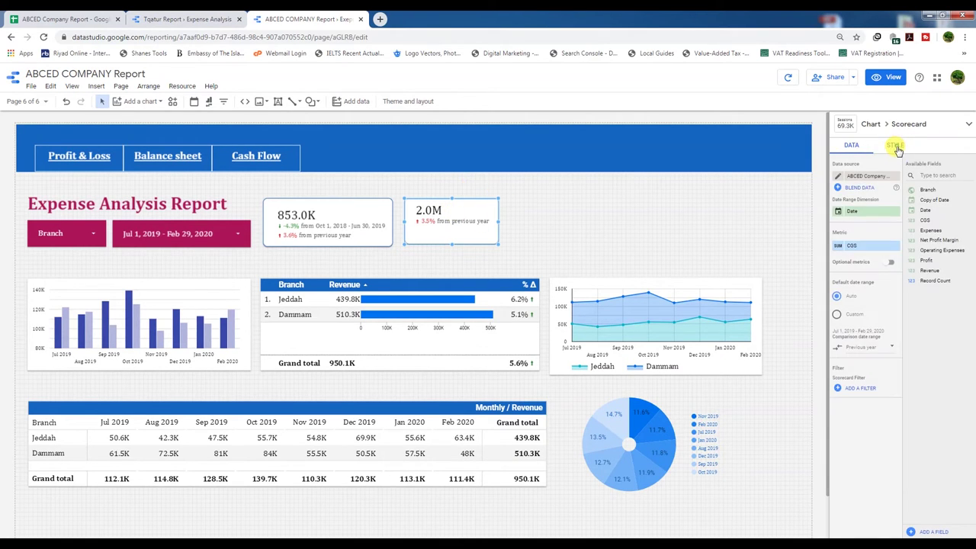
pyautogui.click(896, 146)
pyautogui.scroll(-4, 904, 431)
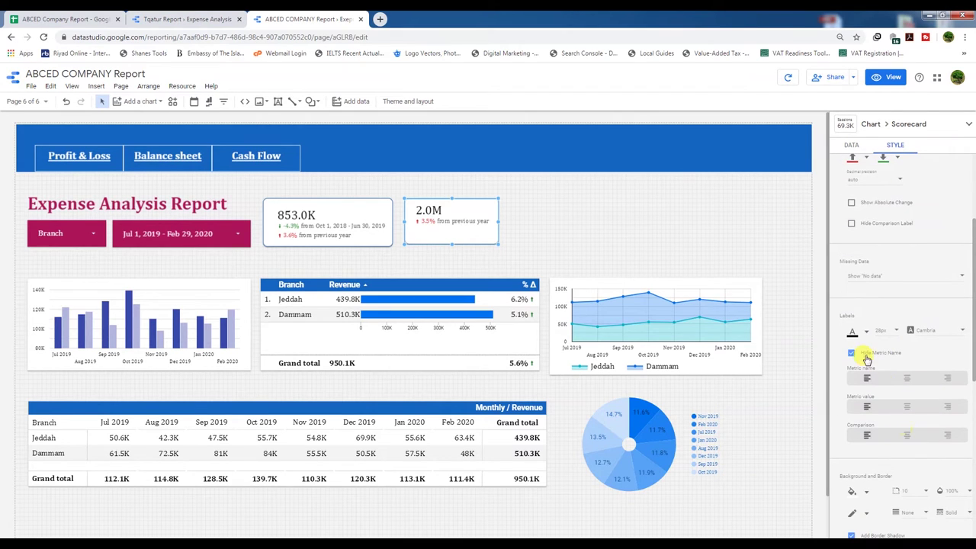
pyautogui.click(851, 354)
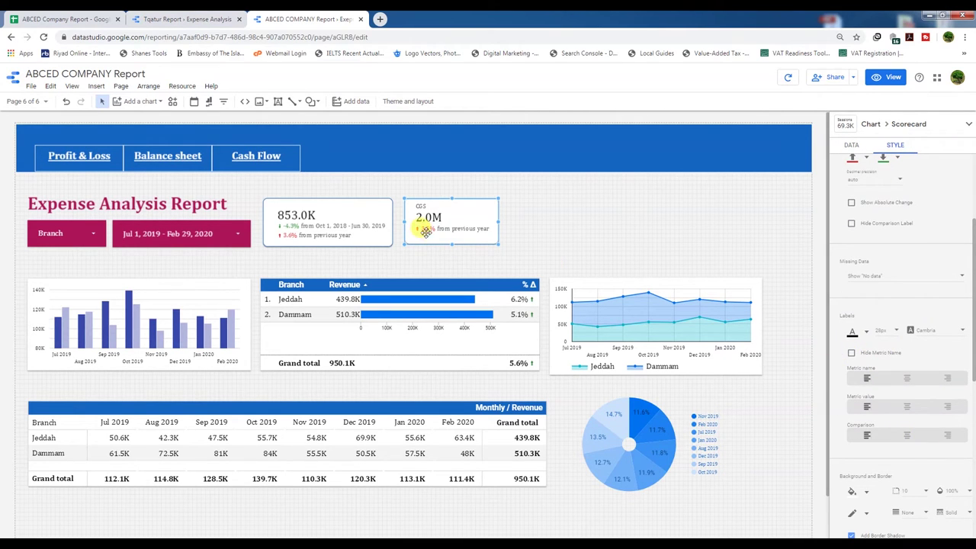
# Step: Try dark pink label text on the CGS scorecard and open the label color choices for the first scorecard
pyautogui.click(864, 331)
pyautogui.click(953, 391)
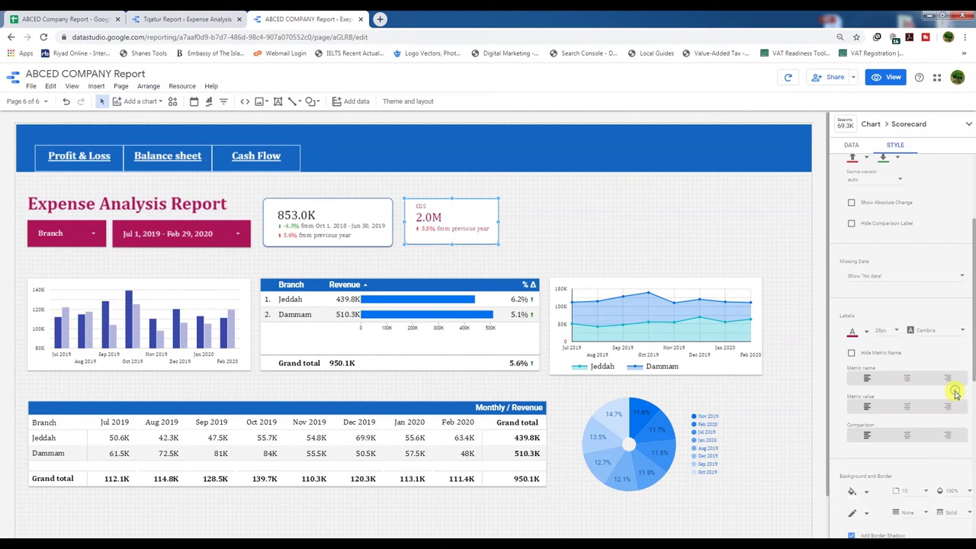
pyautogui.click(290, 215)
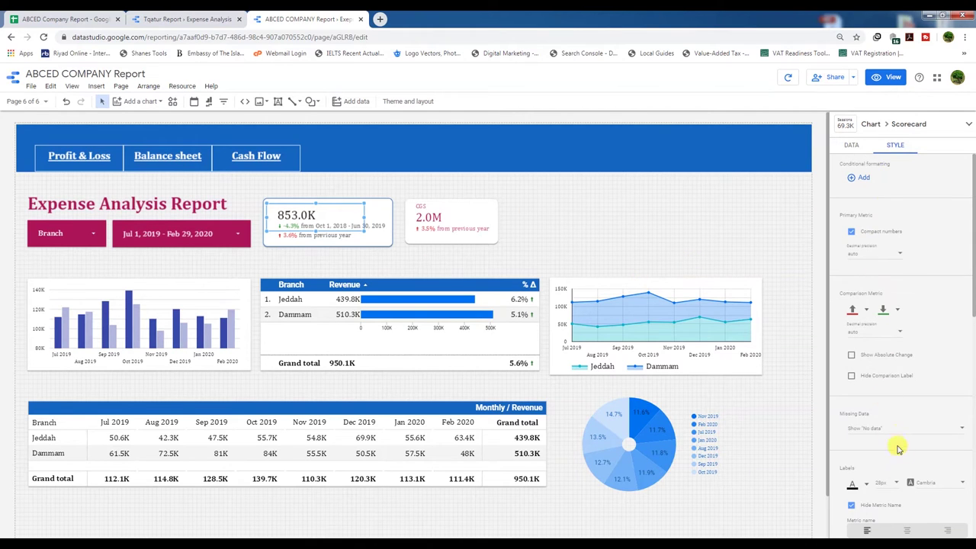
pyautogui.scroll(-3, 899, 458)
pyautogui.click(866, 282)
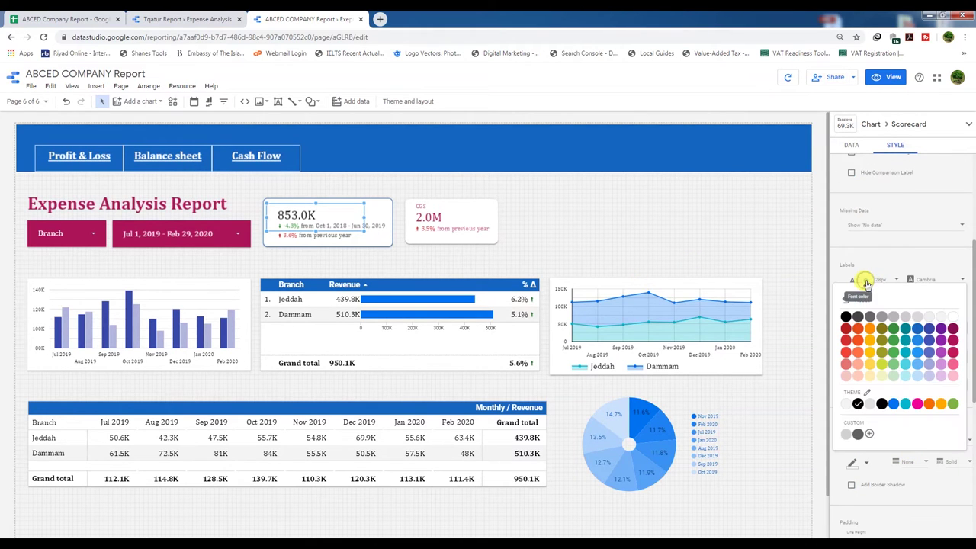
pyautogui.click(518, 222)
# Step: Set the label font color of the CGS scorecard to black
pyautogui.click(421, 214)
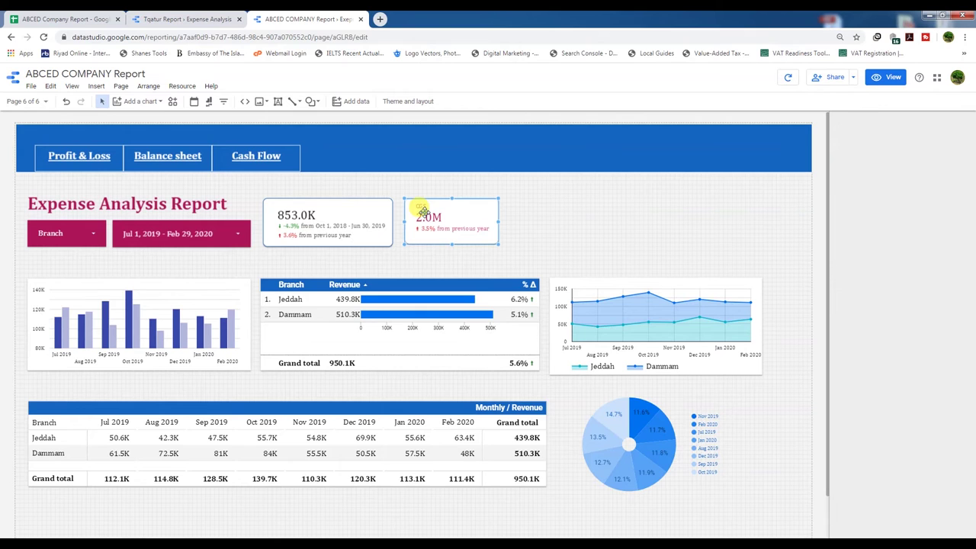
pyautogui.scroll(-5, 871, 427)
pyautogui.click(867, 283)
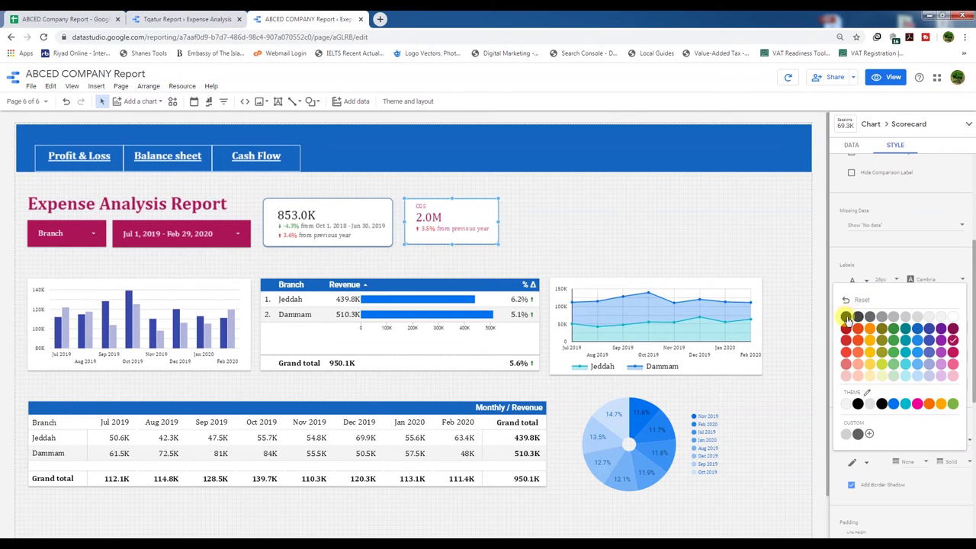
pyautogui.click(846, 316)
pyautogui.click(534, 246)
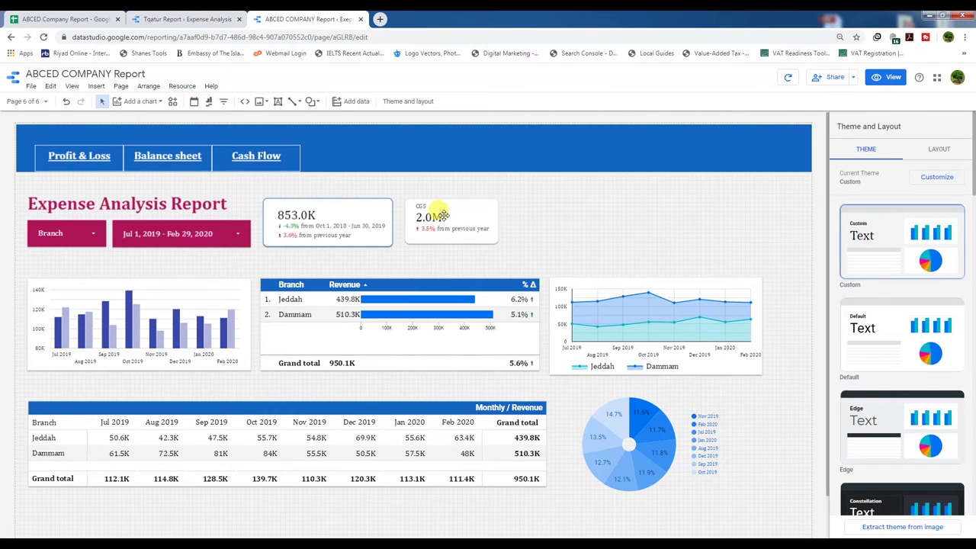
# Step: Duplicate the CGS scorecard, place the copy directly to its right, and set the copy's metric to Operating Expenses
pyautogui.click(442, 215)
pyautogui.hotkey('ctrl', 'd')
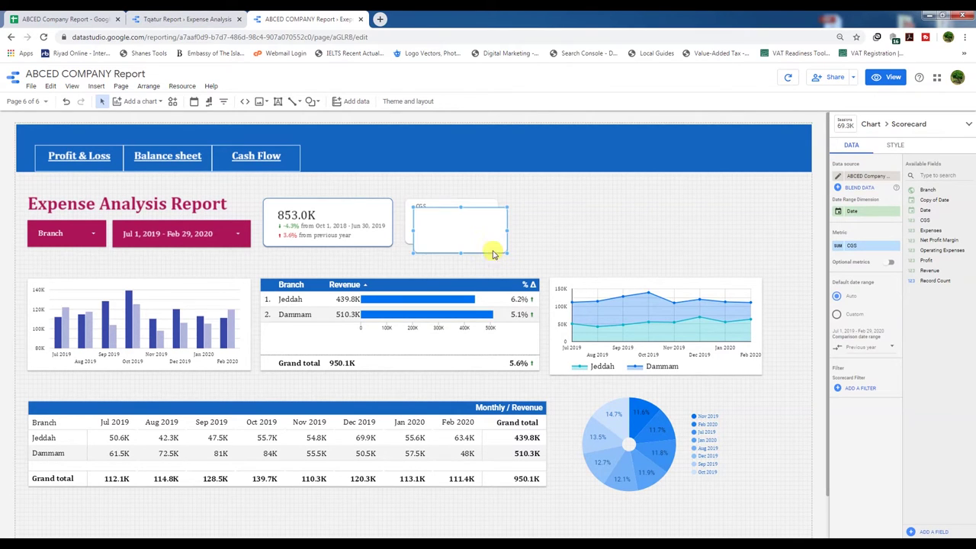
pyautogui.moveTo(492, 231); pyautogui.dragTo(580, 227)
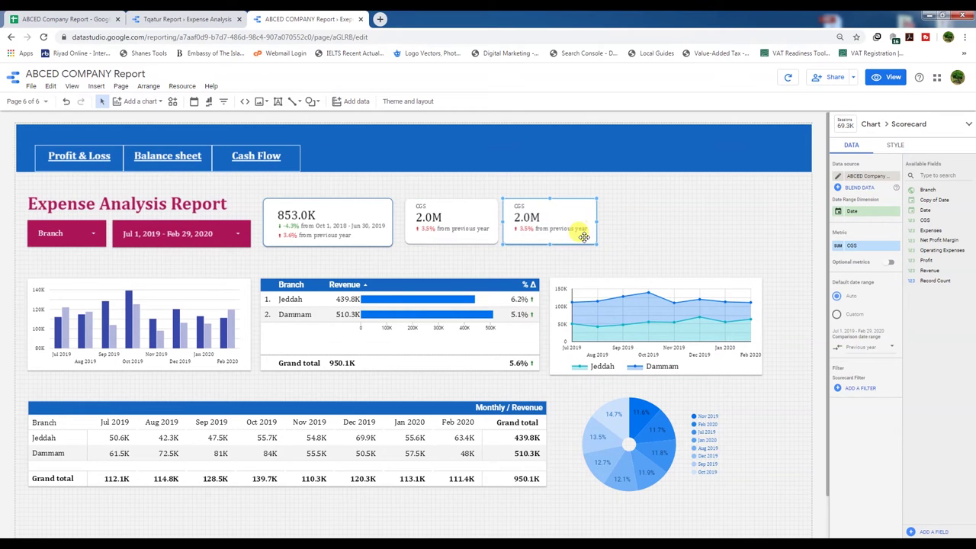
pyautogui.click(854, 246)
pyautogui.scroll(-5, 851, 324)
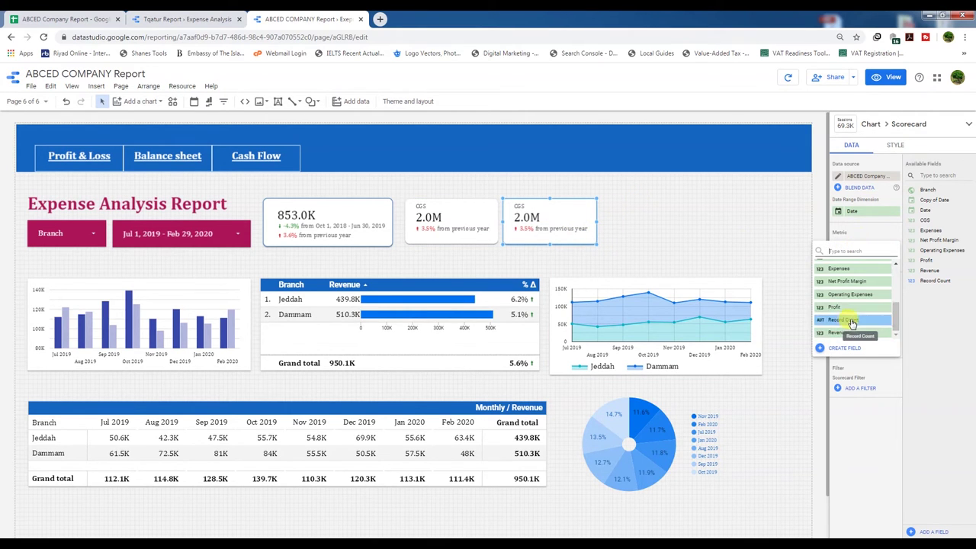
pyautogui.click(843, 305)
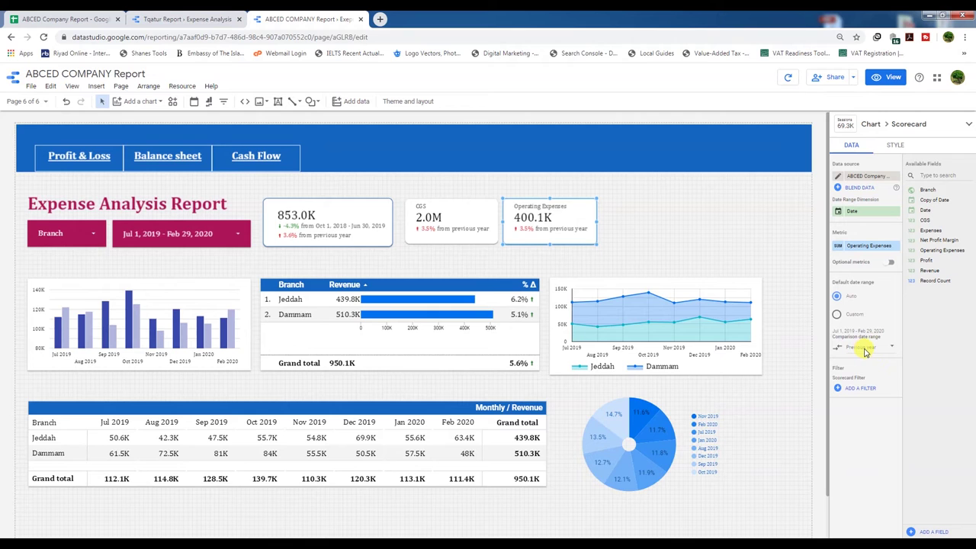
# Step: Try to align all the scorecards and the first card's frame vertically to the bottom
pyautogui.click(629, 257)
pyautogui.moveTo(580, 200); pyautogui.dragTo(329, 246)
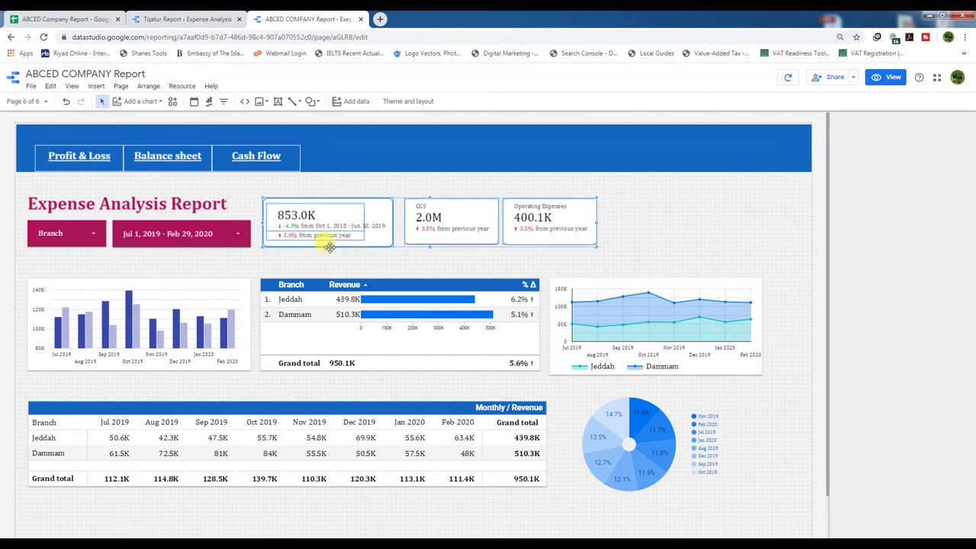
pyautogui.click(147, 85)
pyautogui.moveTo(182, 103)
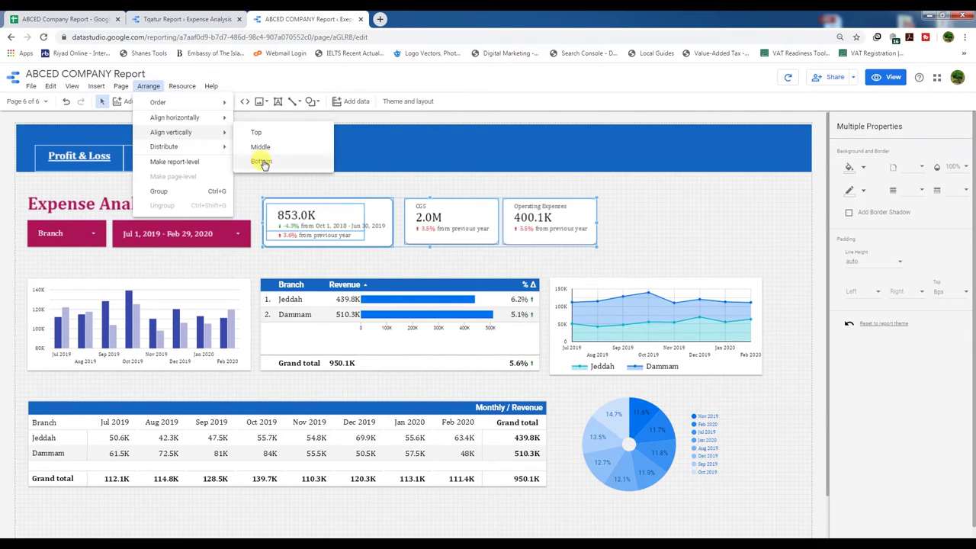
pyautogui.click(257, 156)
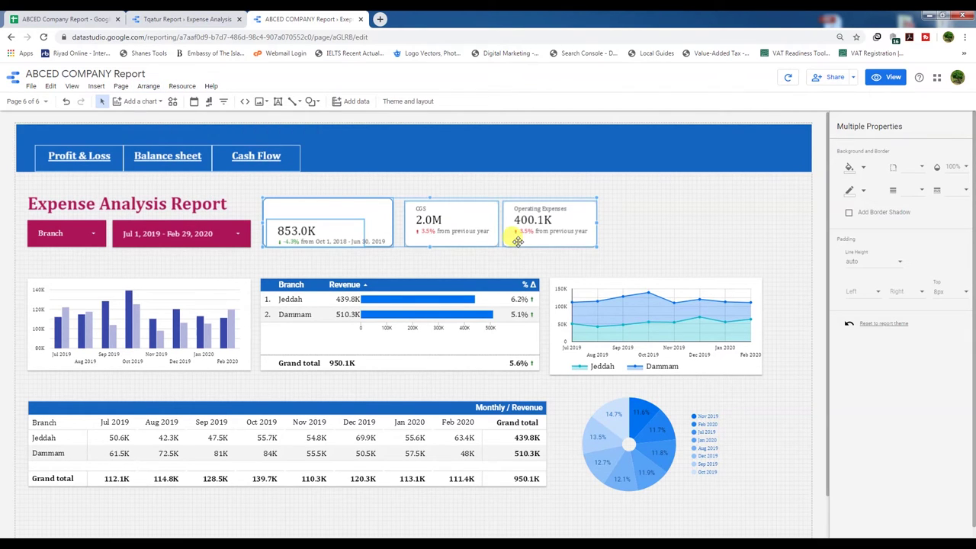
pyautogui.click(582, 257)
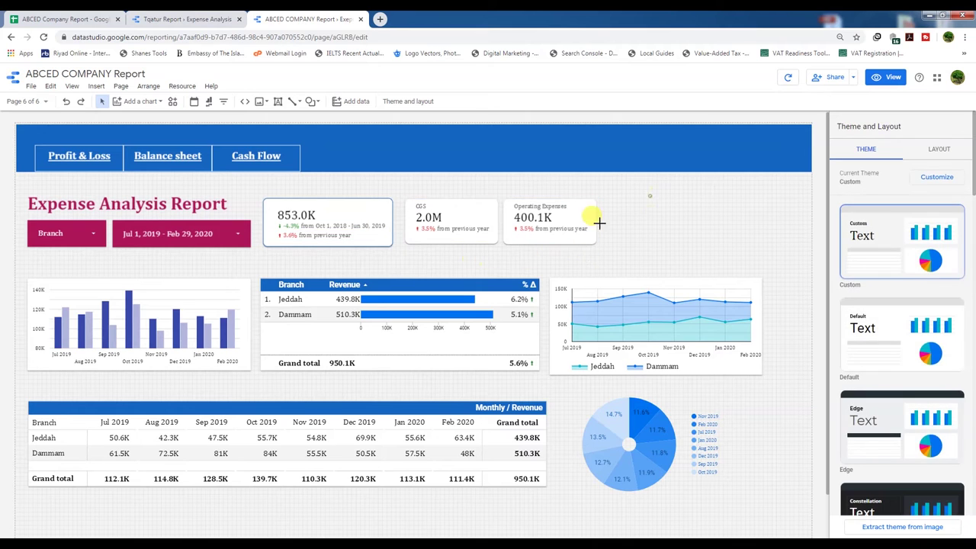
# Step: Align only the CGS and Operating Expenses scorecards vertically to the bottom
pyautogui.moveTo(599, 223); pyautogui.dragTo(398, 255)
pyautogui.click(148, 85)
pyautogui.moveTo(181, 136)
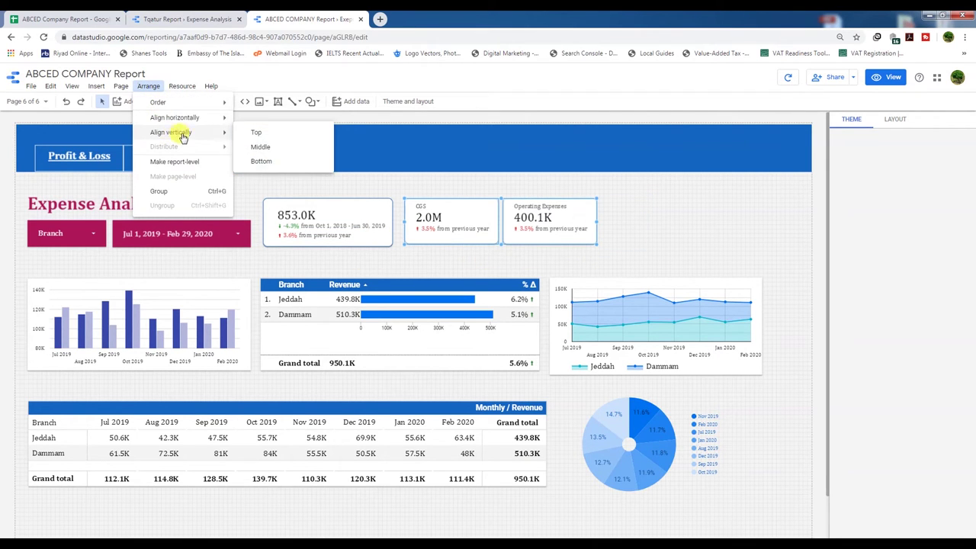
pyautogui.click(259, 161)
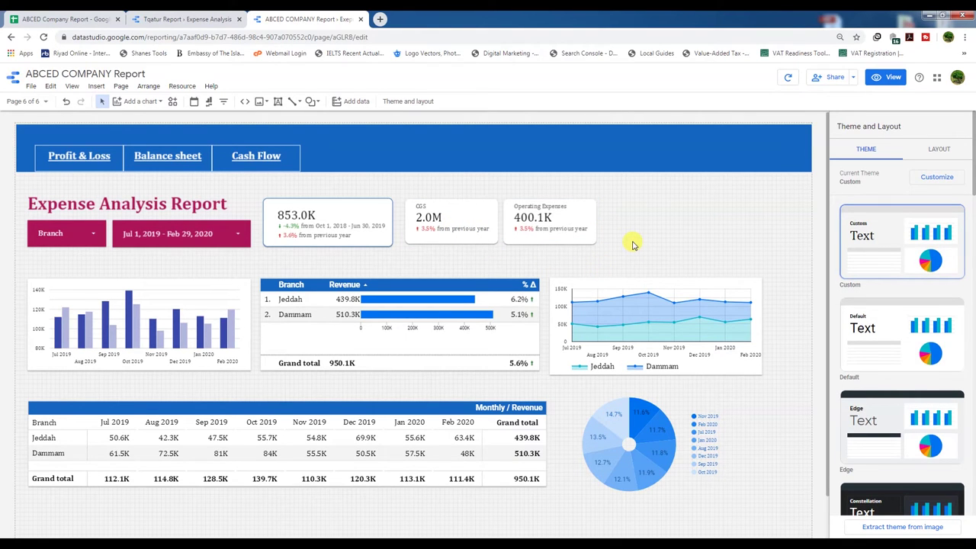
# Step: Set the monthly bar chart's metric to Expenses and its series color to dark pink
pyautogui.click(122, 323)
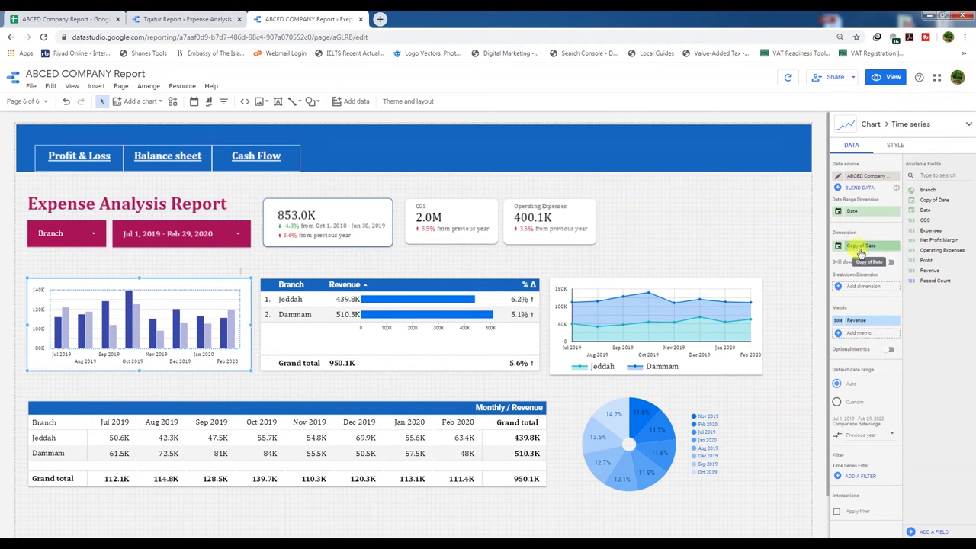
pyautogui.click(860, 321)
pyautogui.scroll(-2, 853, 398)
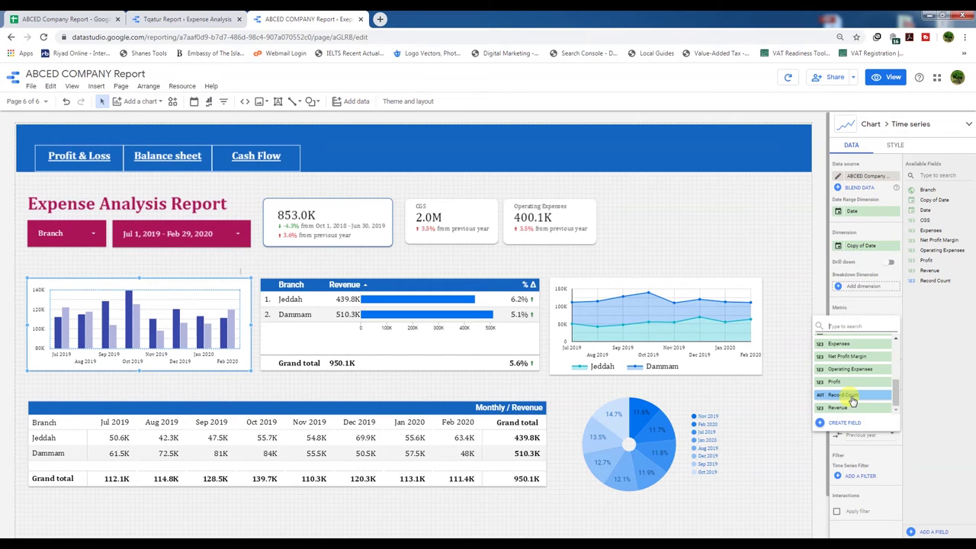
pyautogui.click(839, 344)
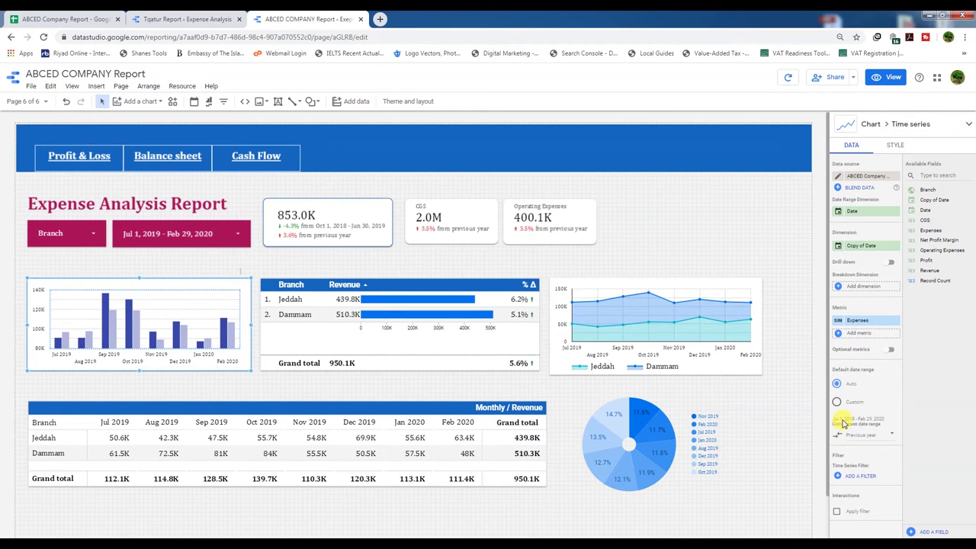
pyautogui.click(892, 147)
pyautogui.click(865, 204)
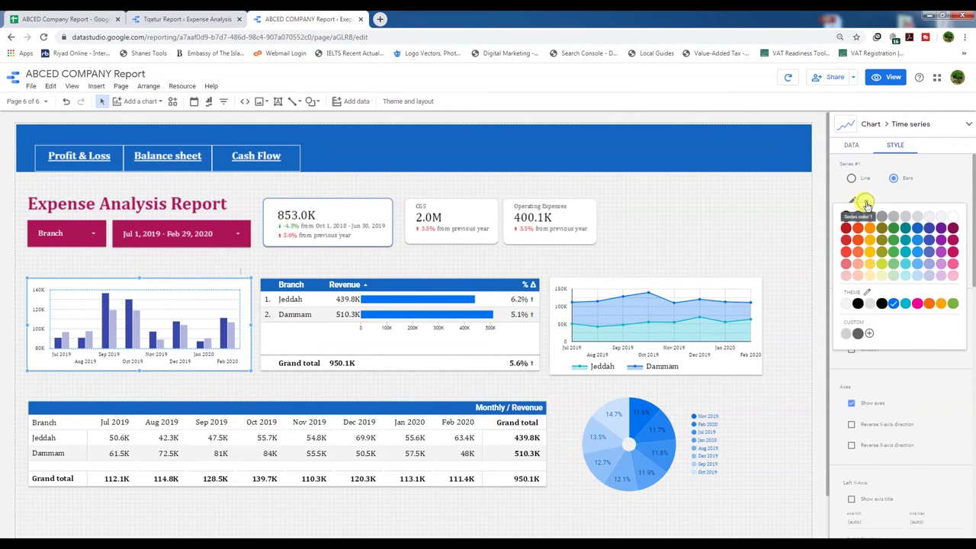
pyautogui.click(951, 253)
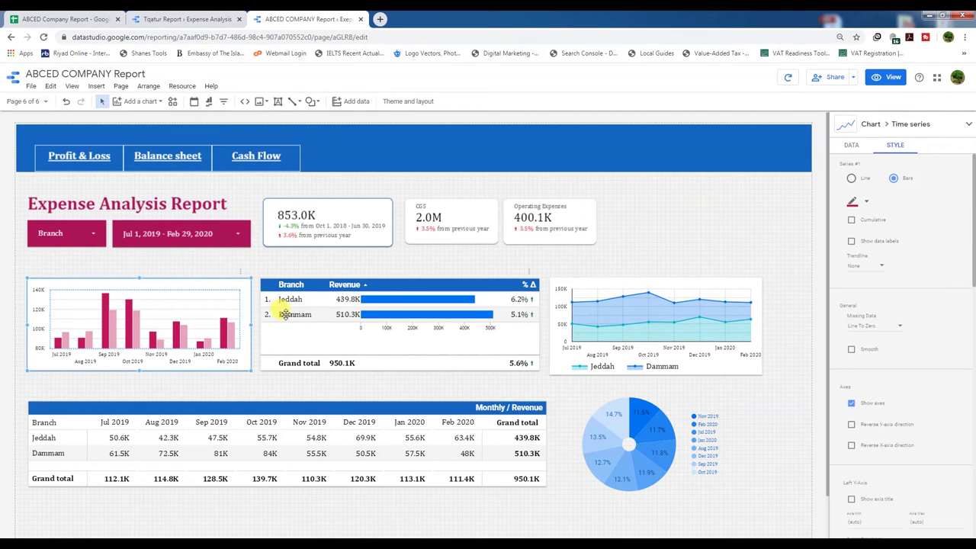
# Step: Change the branch table's metric from Revenue to Expenses
pyautogui.click(359, 324)
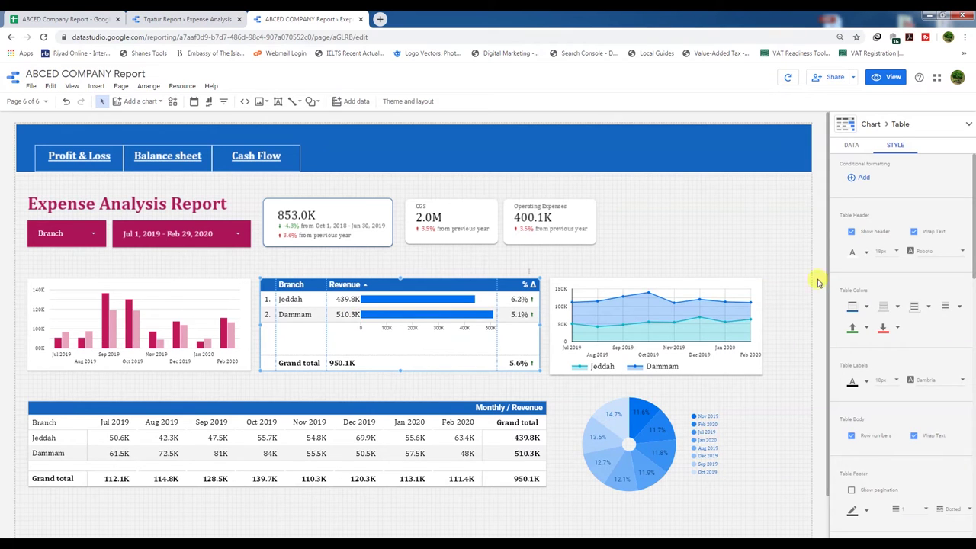
pyautogui.click(851, 146)
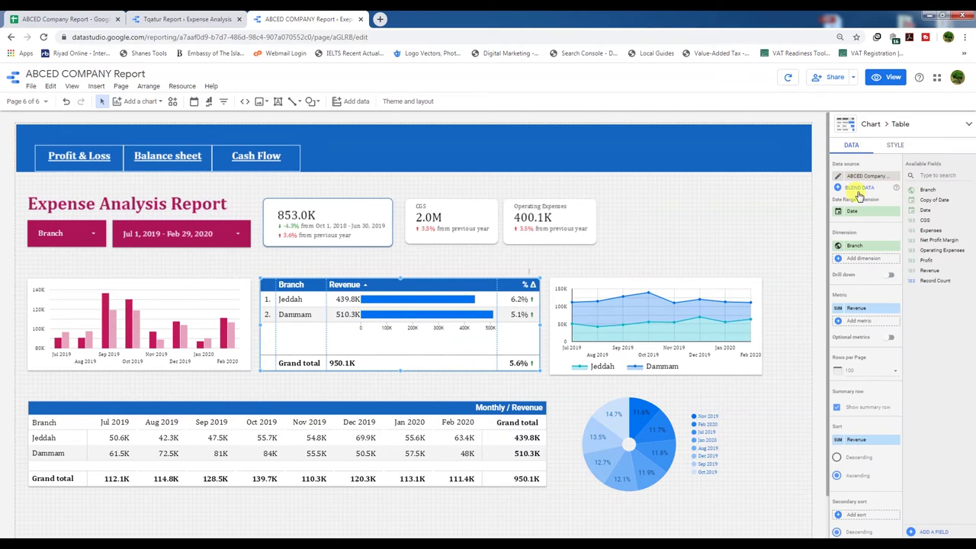
pyautogui.click(856, 310)
pyautogui.scroll(-2, 839, 370)
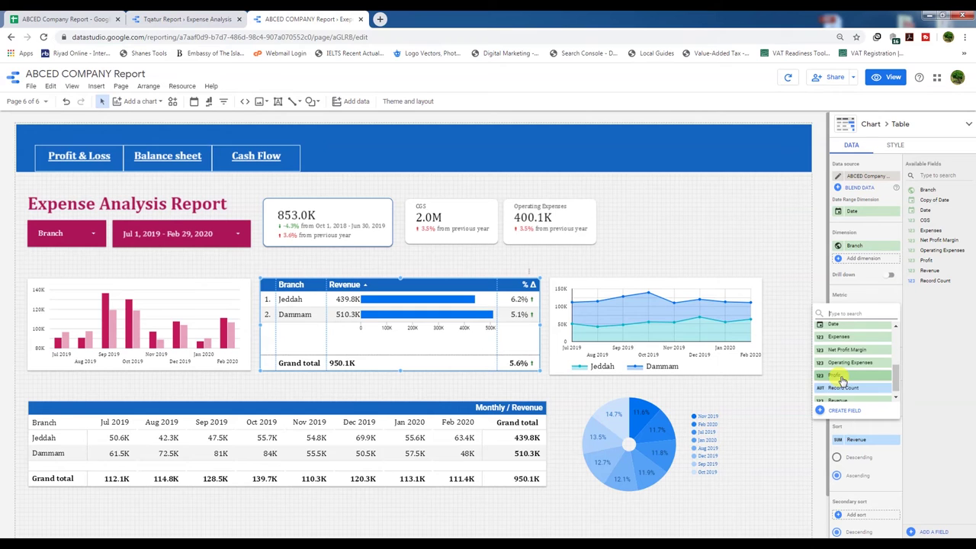
pyautogui.click(839, 336)
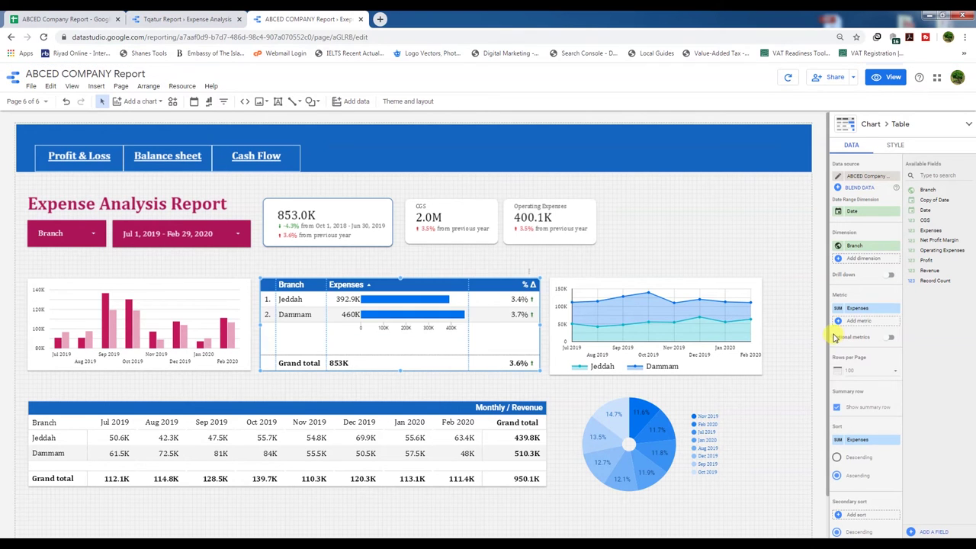
# Step: Narrow the branch table by moving its right edge inward, away from the area chart
pyautogui.scroll(-3, 867, 395)
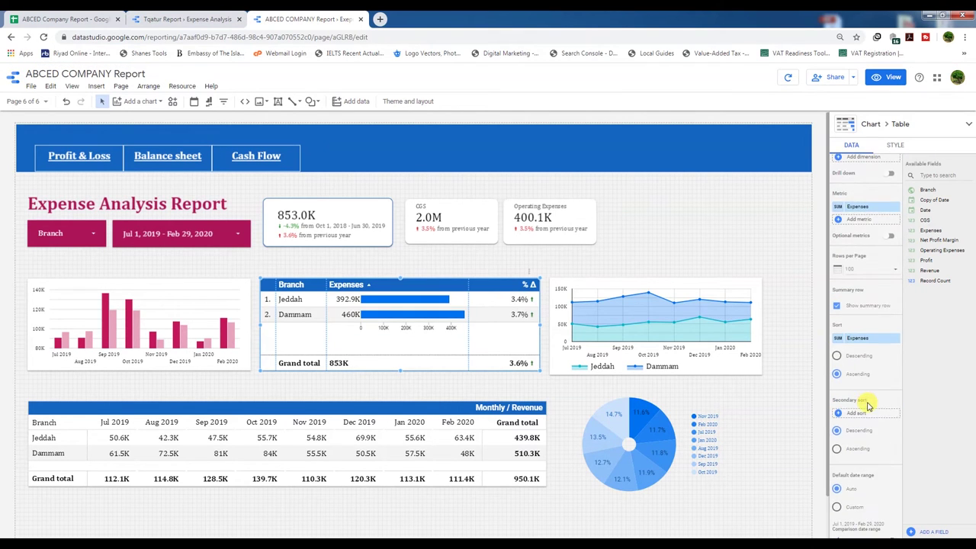
pyautogui.scroll(-4, 866, 403)
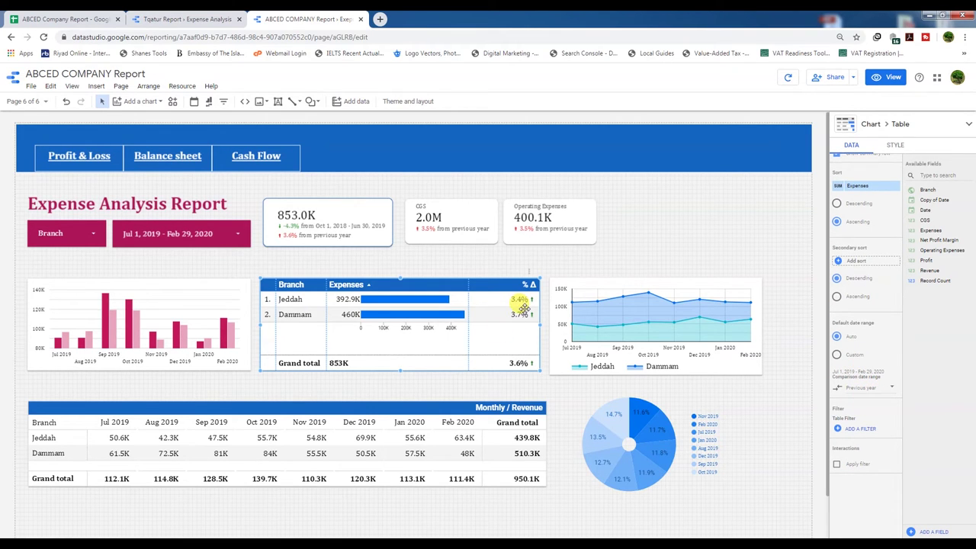
pyautogui.moveTo(468, 310)
pyautogui.mouseDown()
pyautogui.moveTo(484, 305)
pyautogui.moveTo(454, 309)
pyautogui.mouseUp()
pyautogui.moveTo(538, 325); pyautogui.dragTo(455, 323)
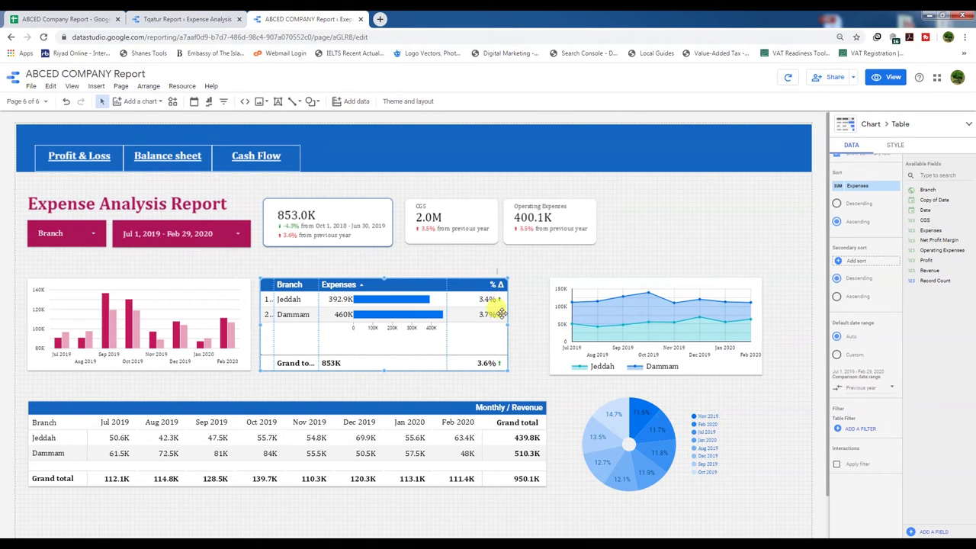
# Step: Set the branch table's header background color to dark pink
pyautogui.click(896, 147)
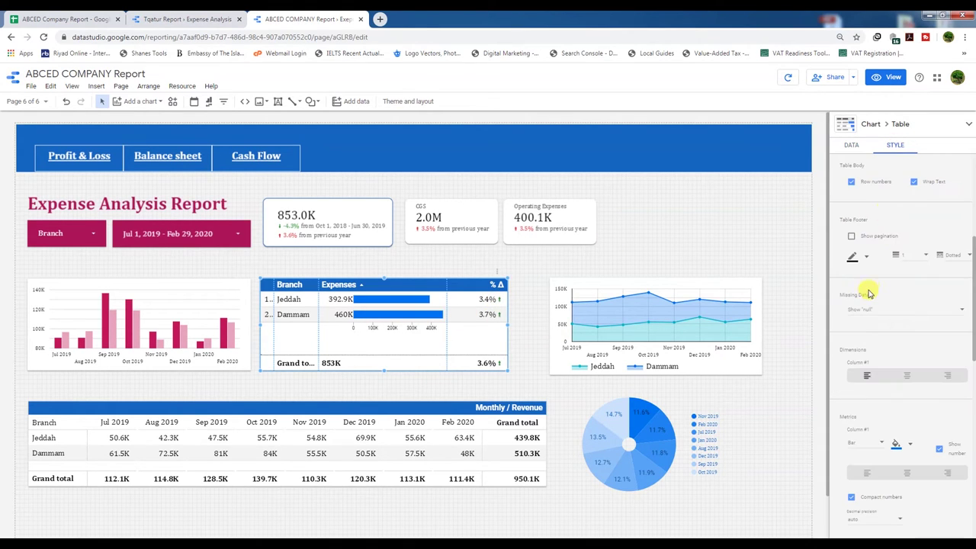
pyautogui.scroll(4, 869, 293)
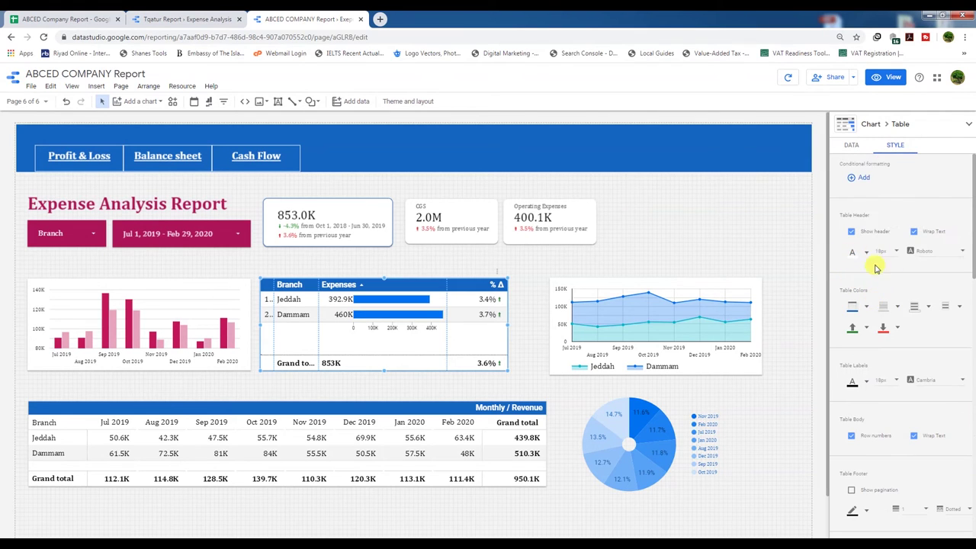
pyautogui.click(856, 306)
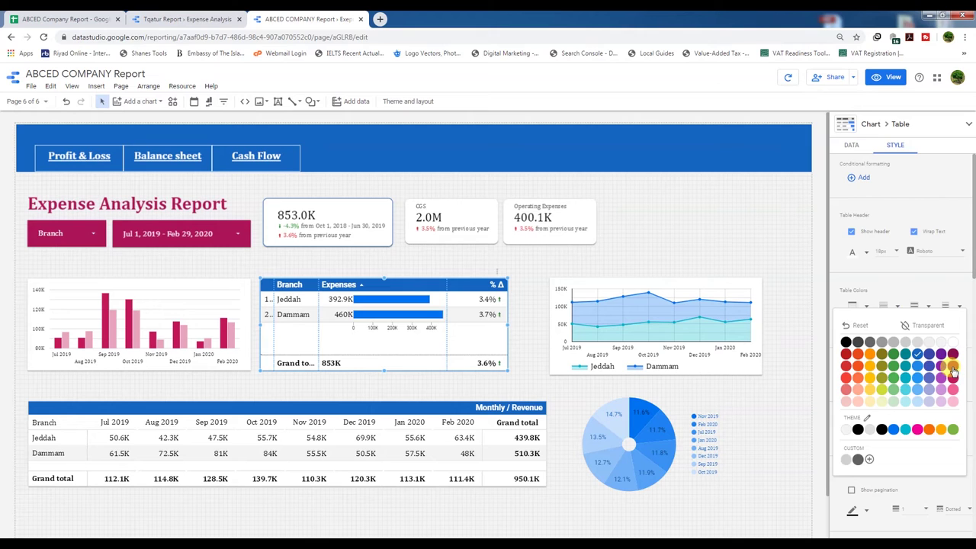
pyautogui.click(952, 369)
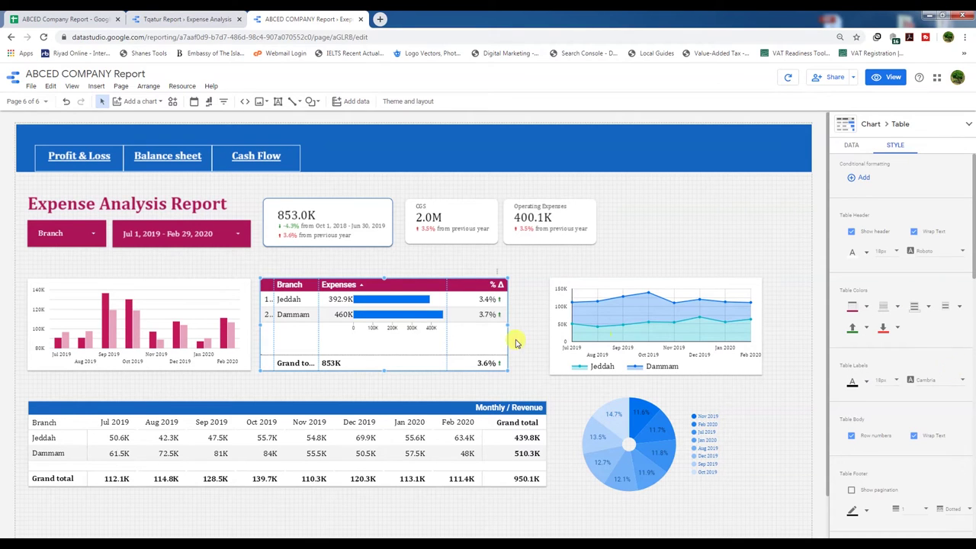
# Step: Set the branch table's positive change arrows to red and its negative change arrows to green
pyautogui.click(858, 330)
pyautogui.click(846, 386)
pyautogui.click(897, 327)
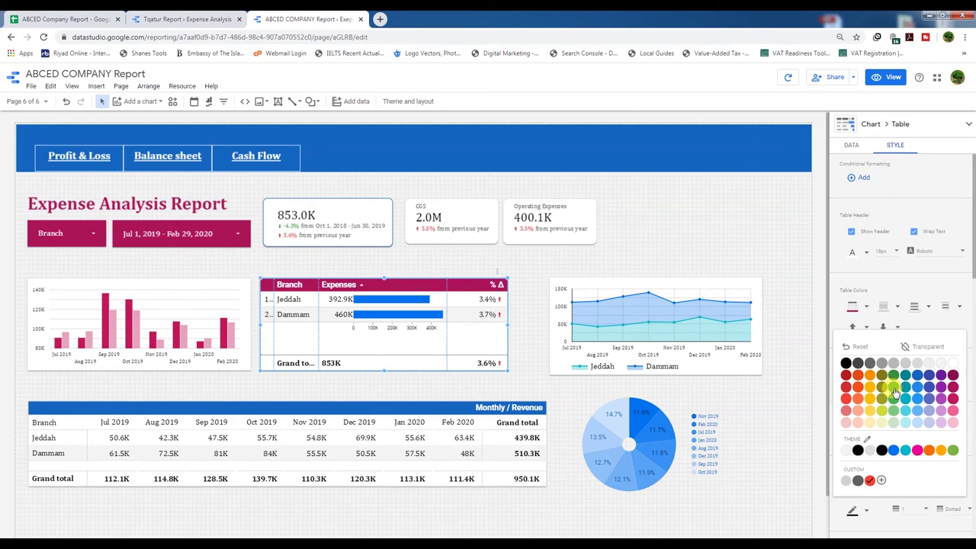
pyautogui.click(896, 375)
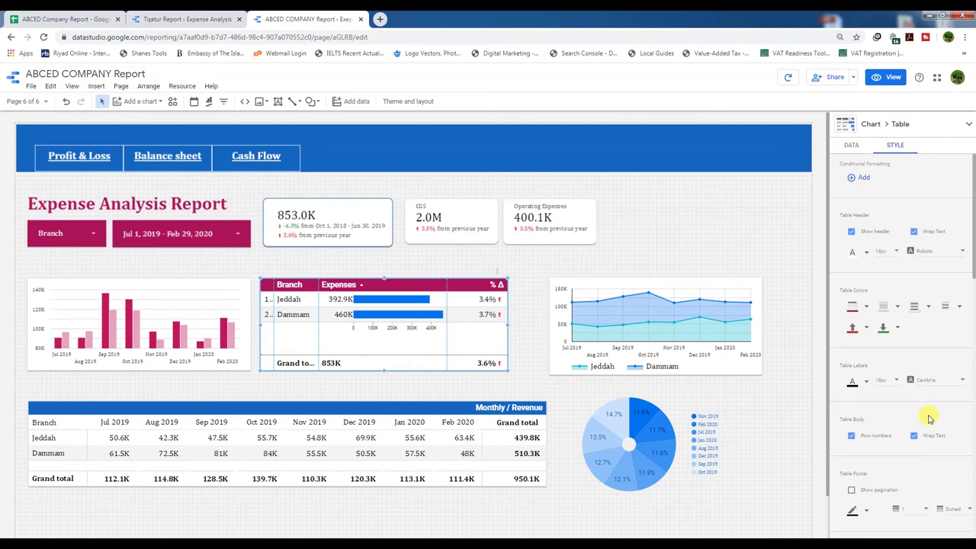
# Step: Set the bar color of the branch table's Expenses column to a lighter pink
pyautogui.scroll(-3, 926, 414)
pyautogui.scroll(-6, 927, 421)
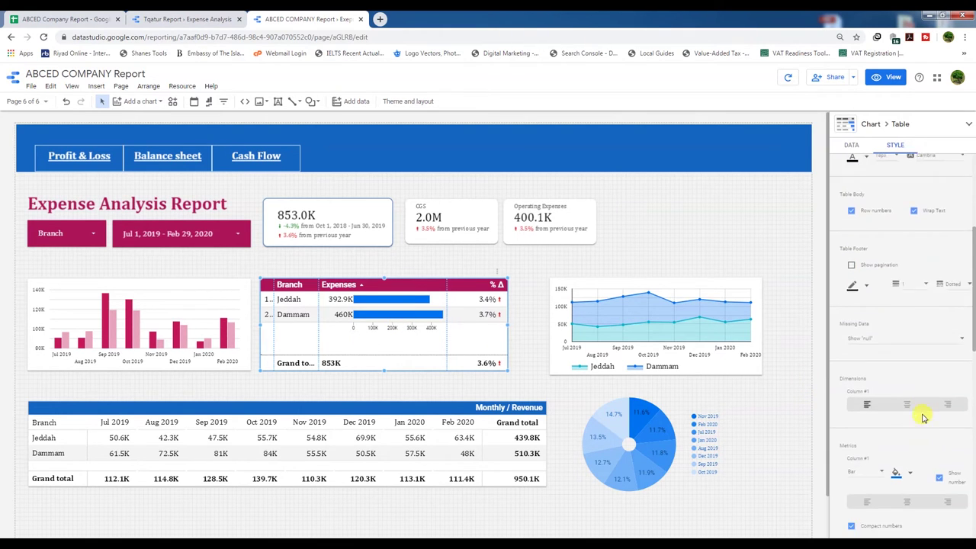
pyautogui.click(914, 346)
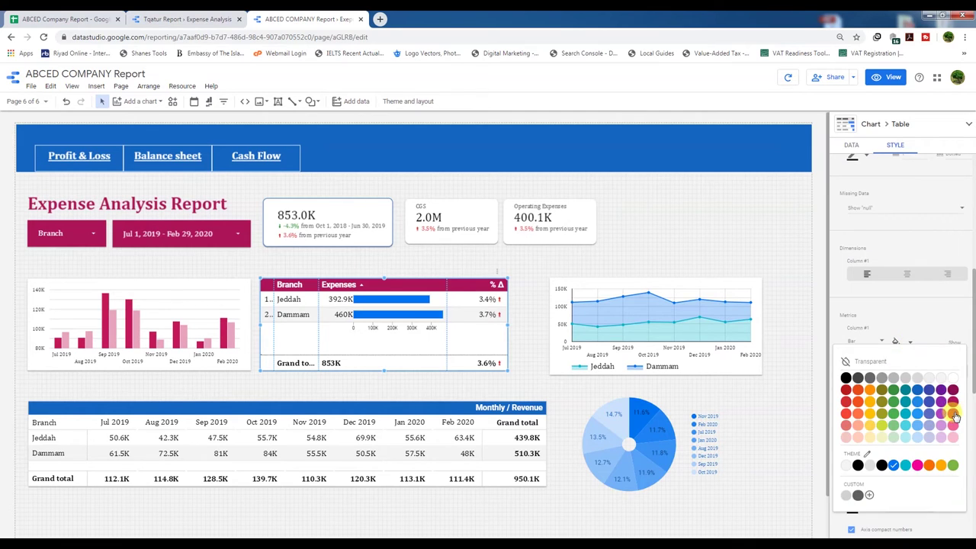
pyautogui.click(954, 415)
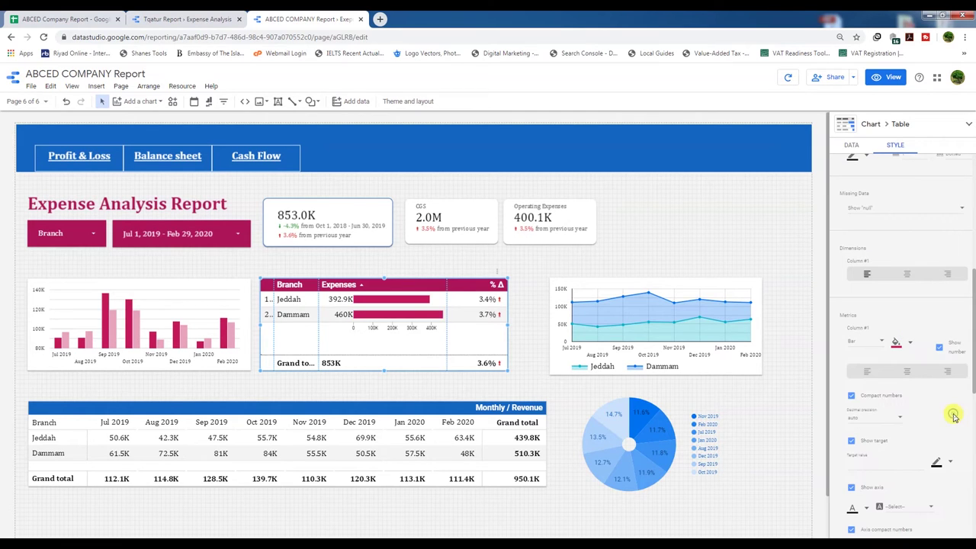
pyautogui.click(905, 342)
pyautogui.click(953, 429)
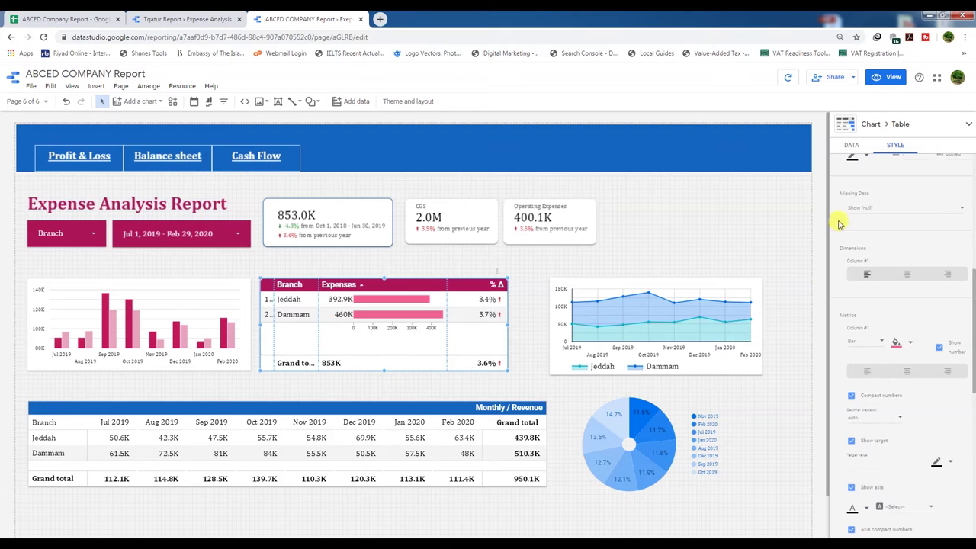
# Step: Move the area chart closer to the branch table and lower its top edge to shorten it
pyautogui.moveTo(647, 315); pyautogui.dragTo(605, 320)
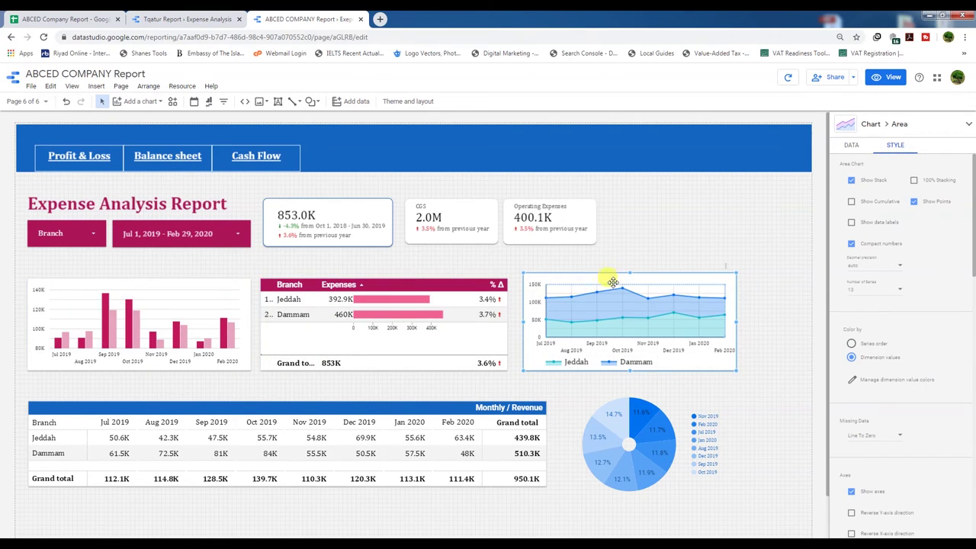
pyautogui.moveTo(629, 271); pyautogui.dragTo(626, 282)
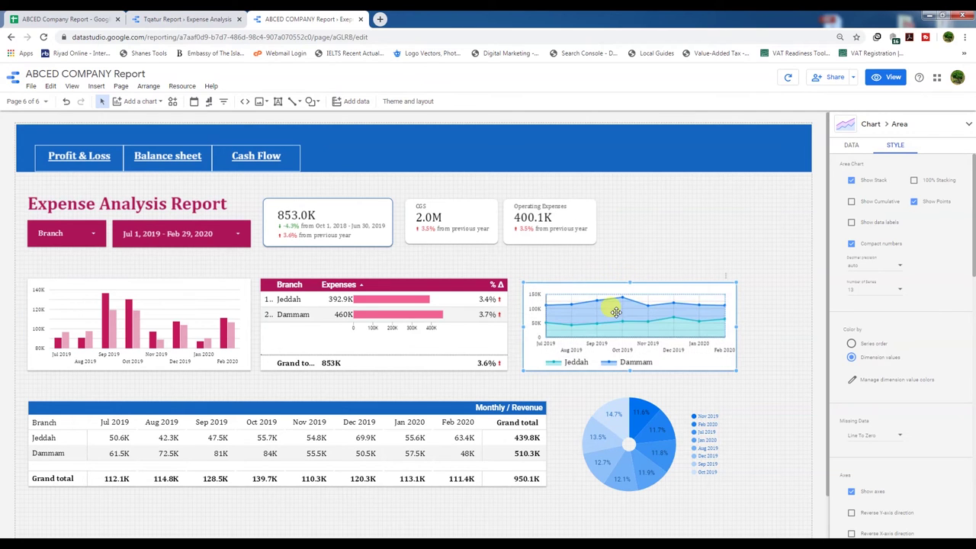
# Step: Change the area chart's metric from Revenue to Expenses
pyautogui.click(851, 145)
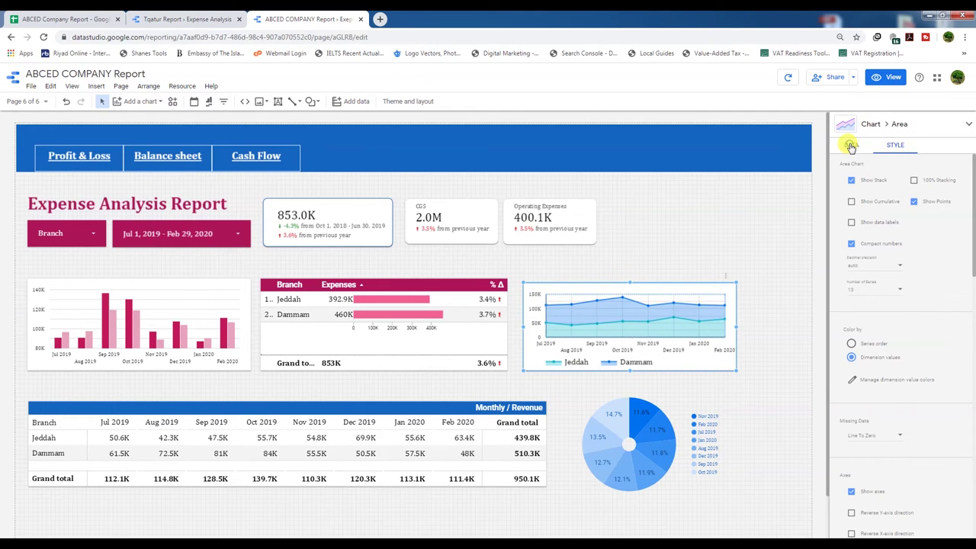
pyautogui.click(854, 320)
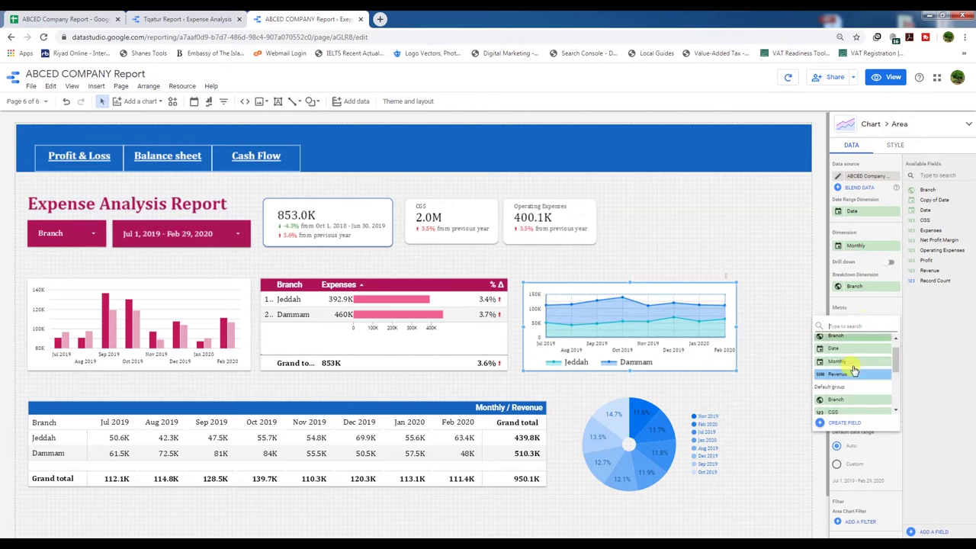
pyautogui.scroll(-1, 849, 389)
pyautogui.scroll(1, 840, 385)
pyautogui.click(844, 365)
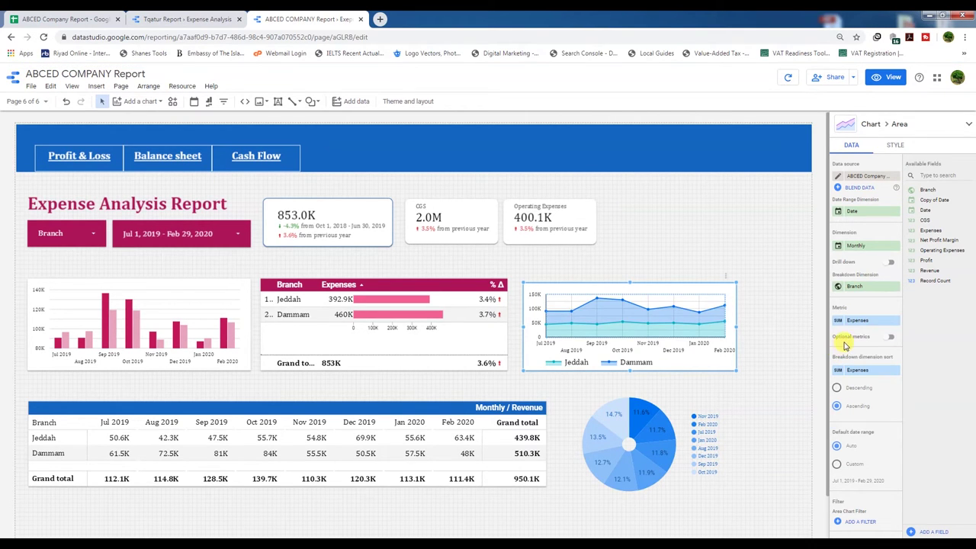
pyautogui.scroll(-2, 857, 408)
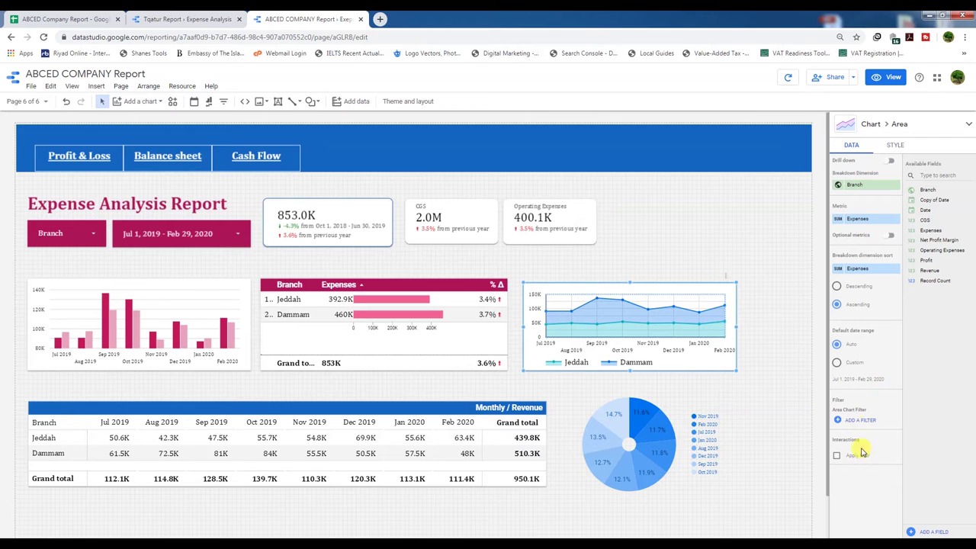
pyautogui.scroll(2, 875, 363)
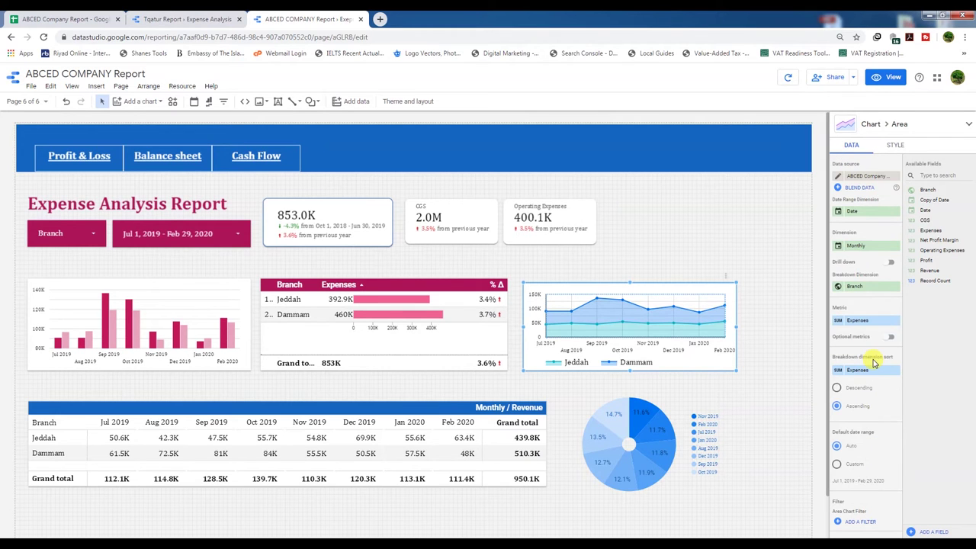
# Step: Color the area chart by series order, using light pink for Jeddah and the darkest pink for Dammam
pyautogui.click(896, 147)
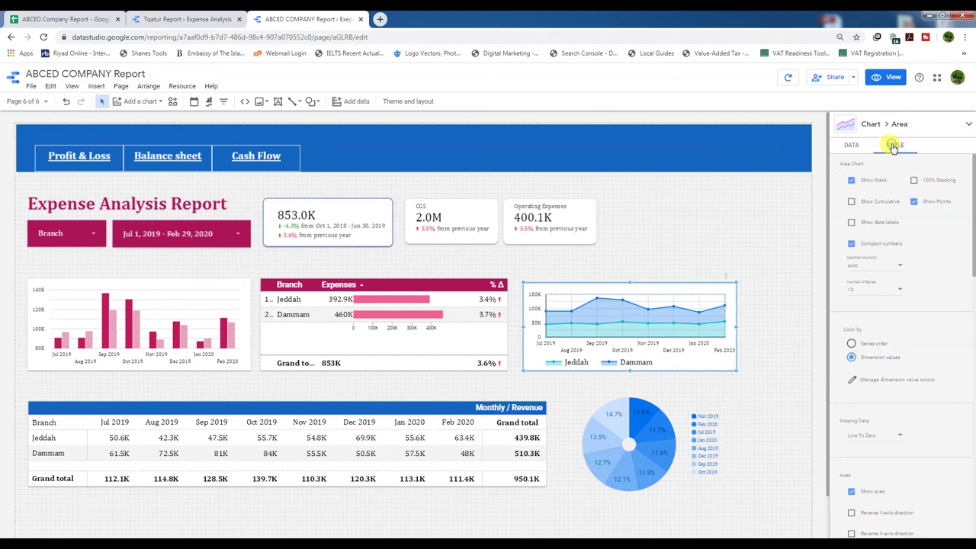
pyautogui.click(852, 345)
pyautogui.click(853, 377)
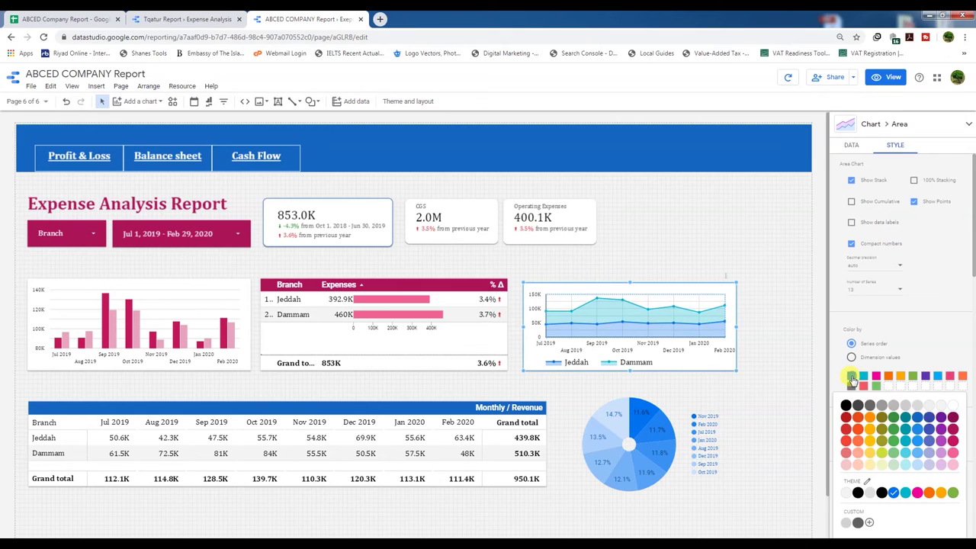
pyautogui.click(954, 454)
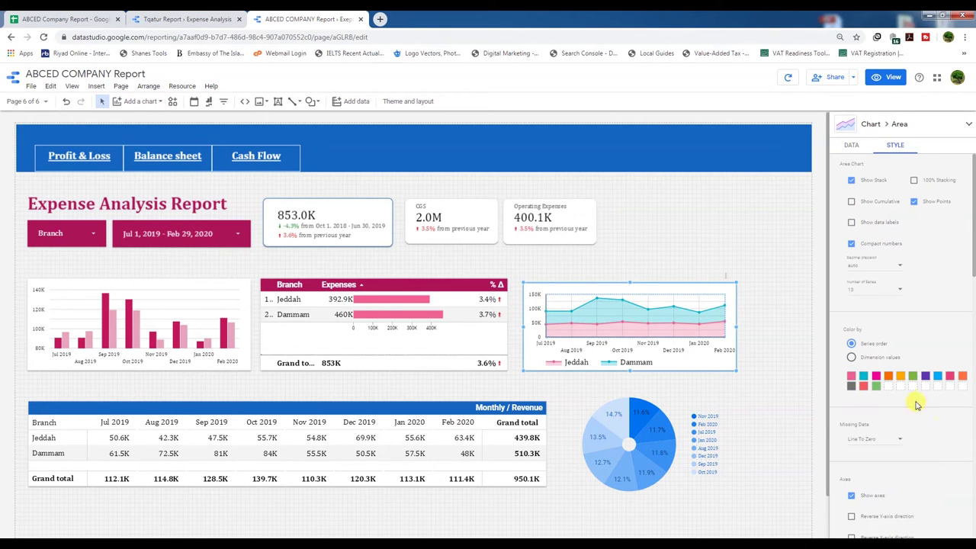
pyautogui.click(865, 378)
pyautogui.click(954, 443)
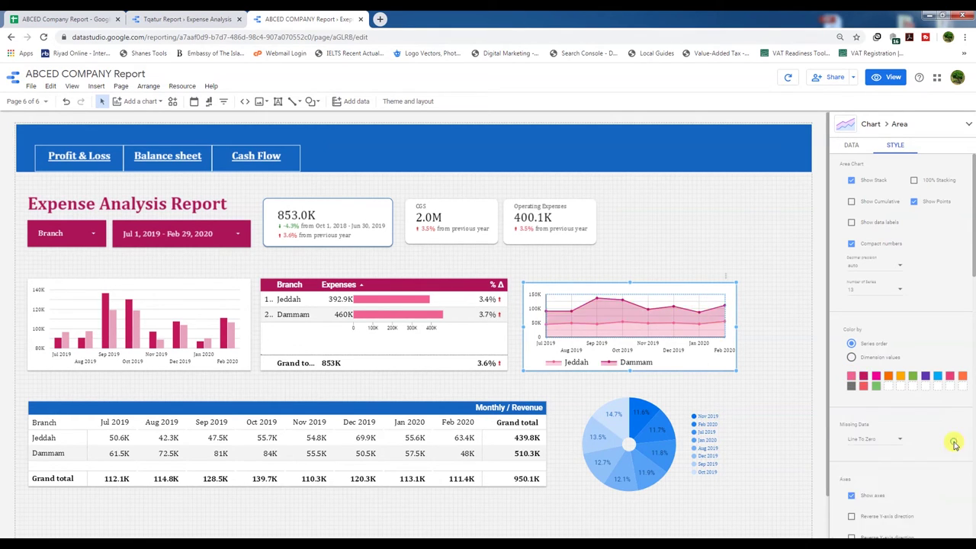
pyautogui.click(852, 385)
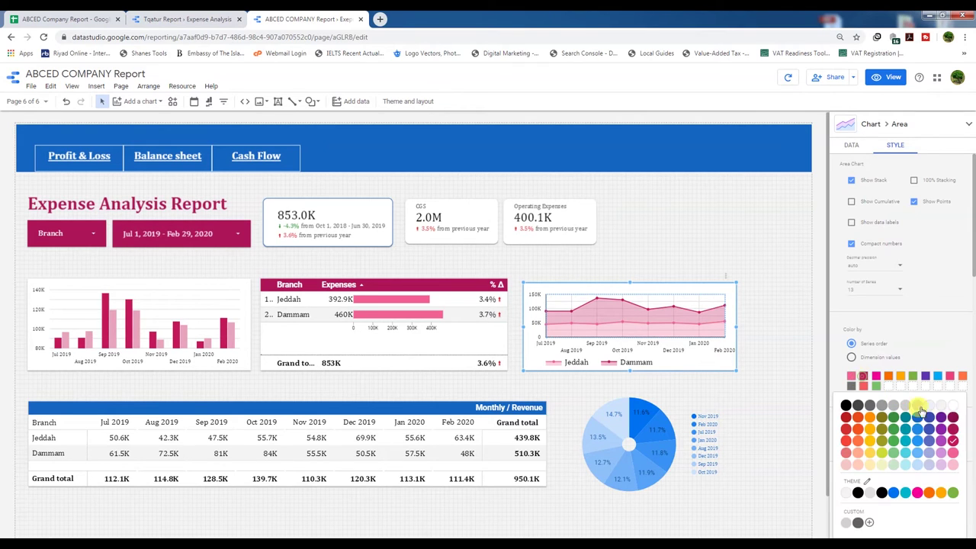
pyautogui.click(952, 419)
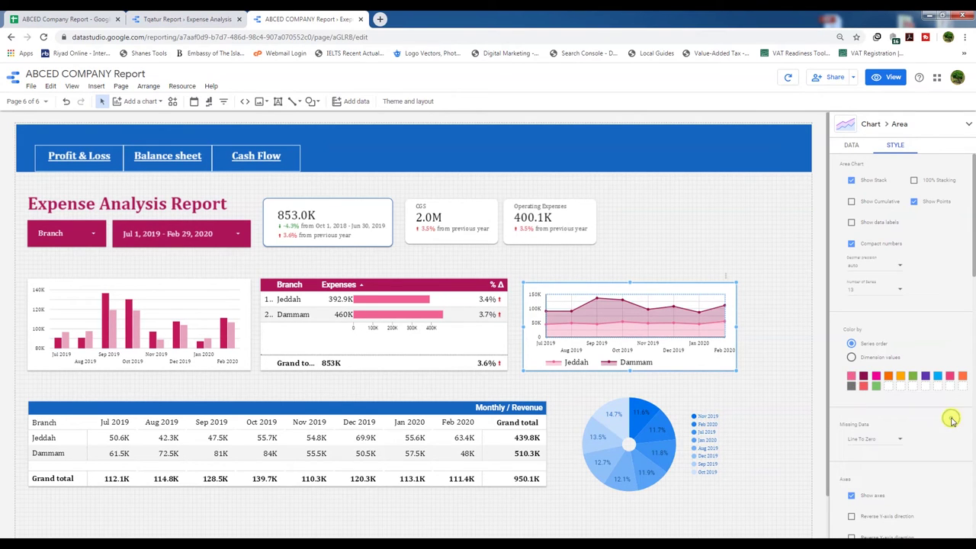
# Step: Try red and yellow for the area chart's Jeddah series and settle on orange
pyautogui.click(852, 377)
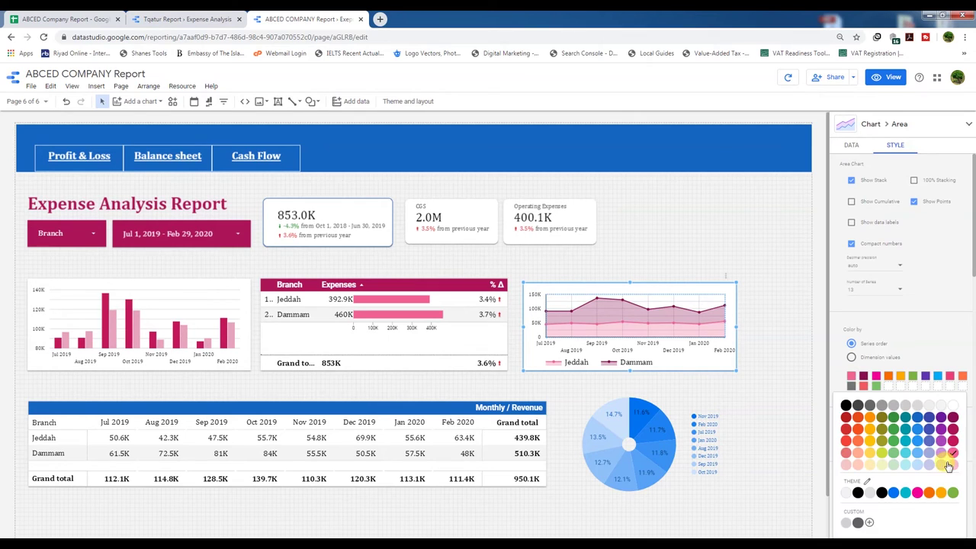
pyautogui.click(848, 430)
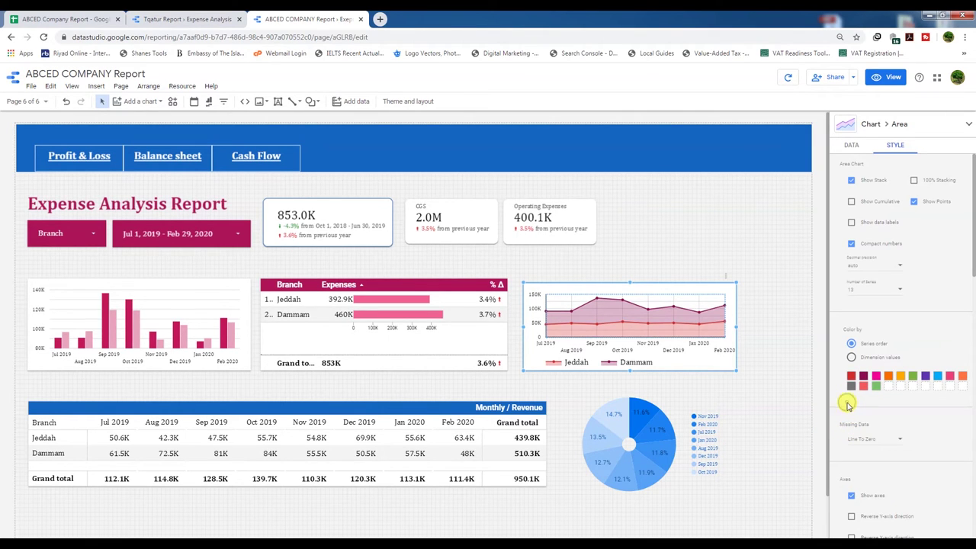
pyautogui.click(852, 376)
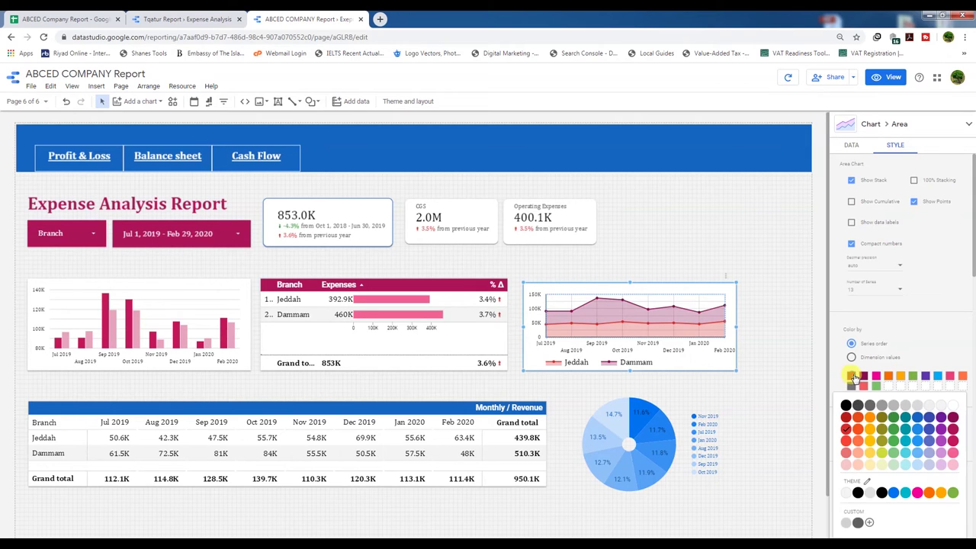
pyautogui.click(872, 445)
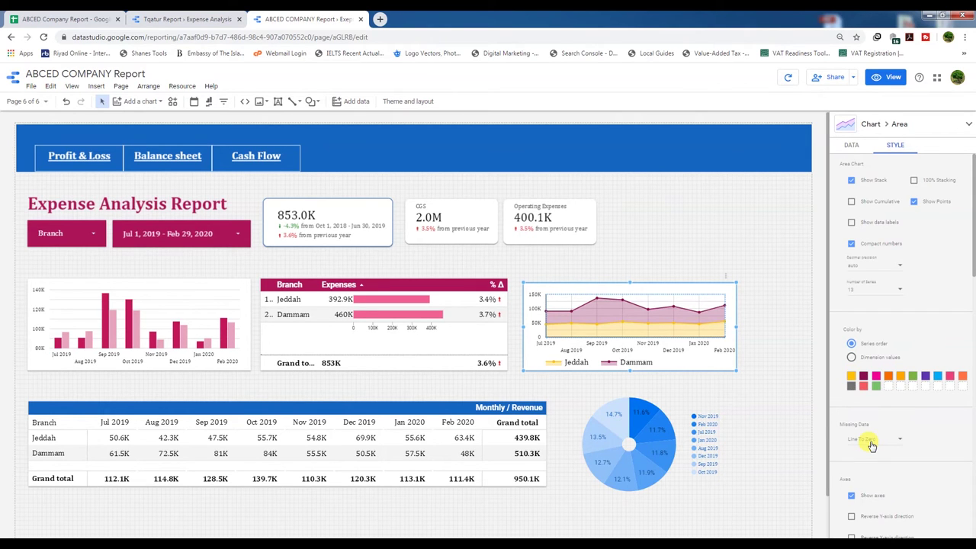
pyautogui.click(850, 379)
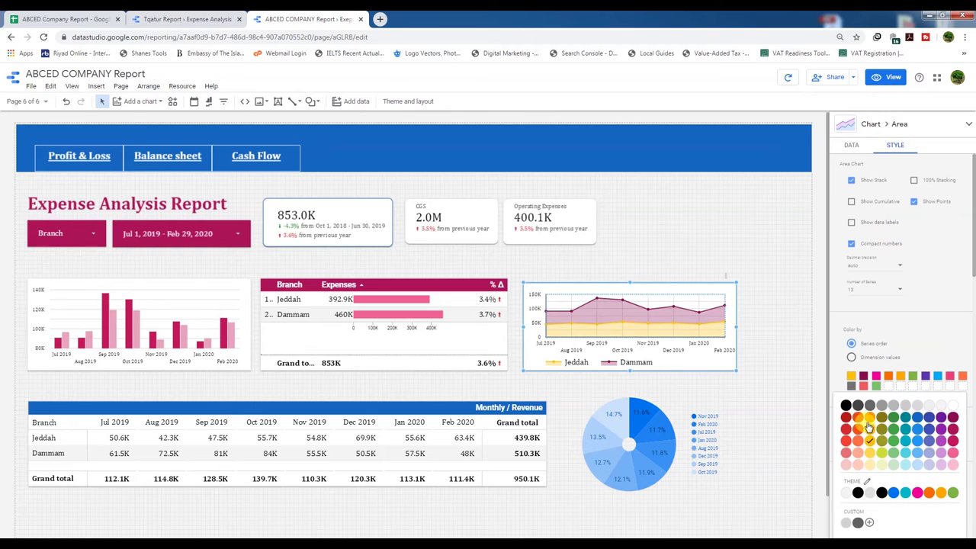
pyautogui.click(870, 420)
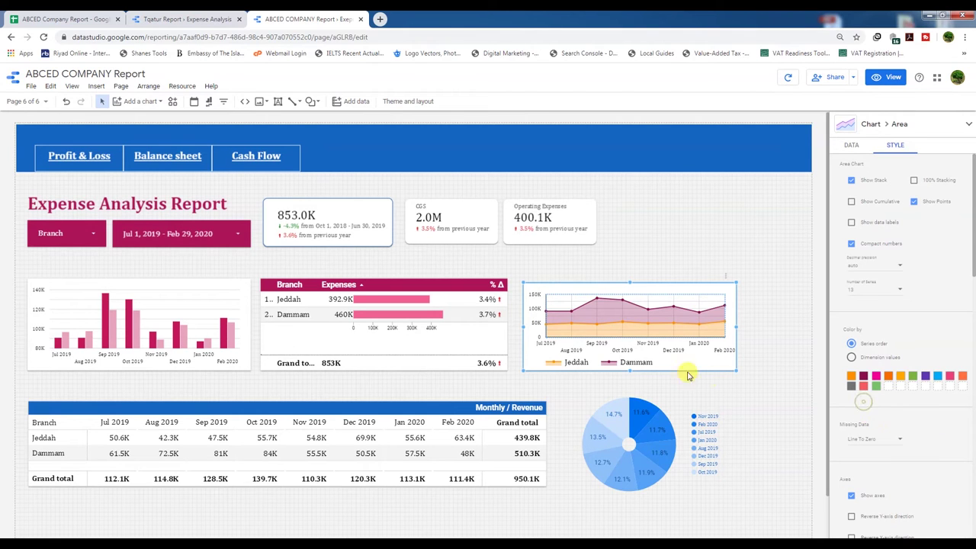
pyautogui.scroll(-2, 915, 477)
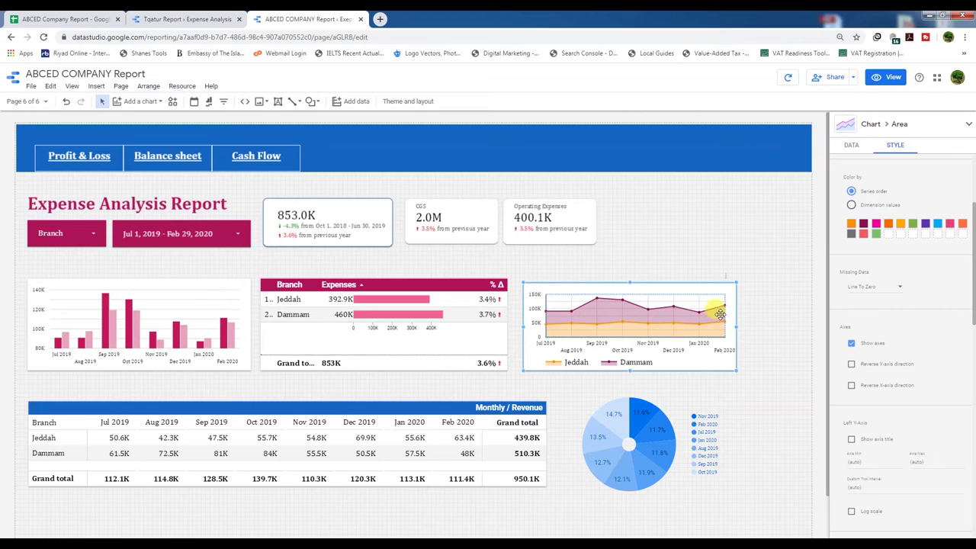
# Step: Preview the report, examine the area chart's monthly expenses per branch, and return to editing
pyautogui.click(884, 77)
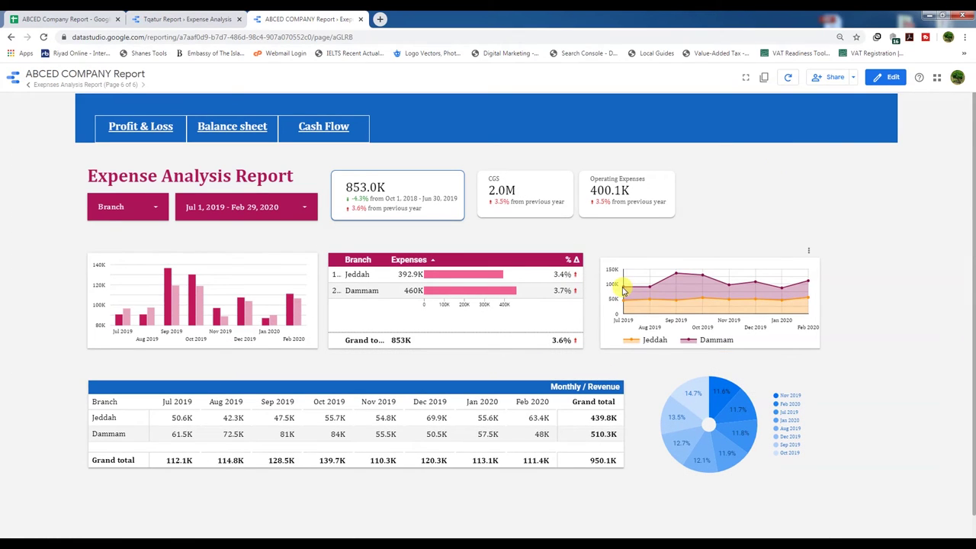
pyautogui.moveTo(647, 288)
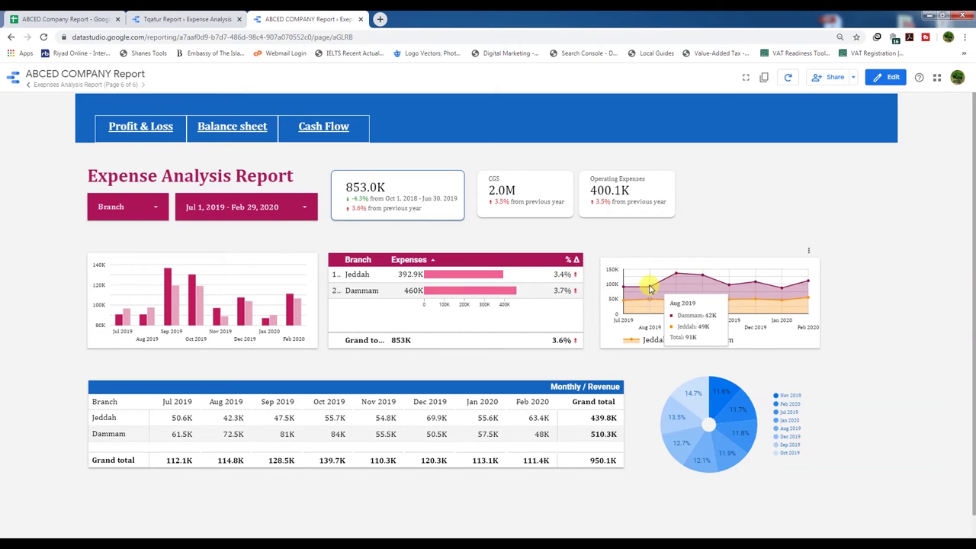
pyautogui.moveTo(722, 280)
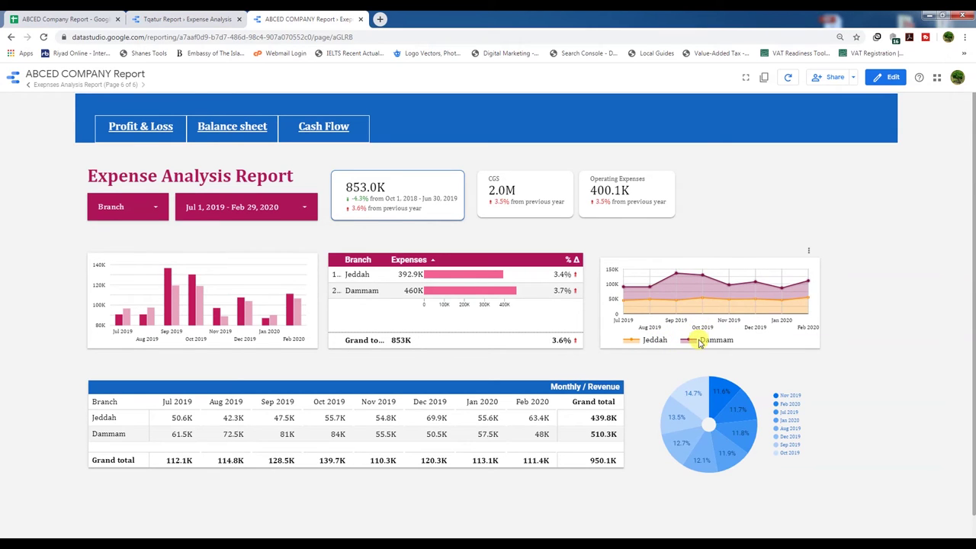
pyautogui.click(885, 77)
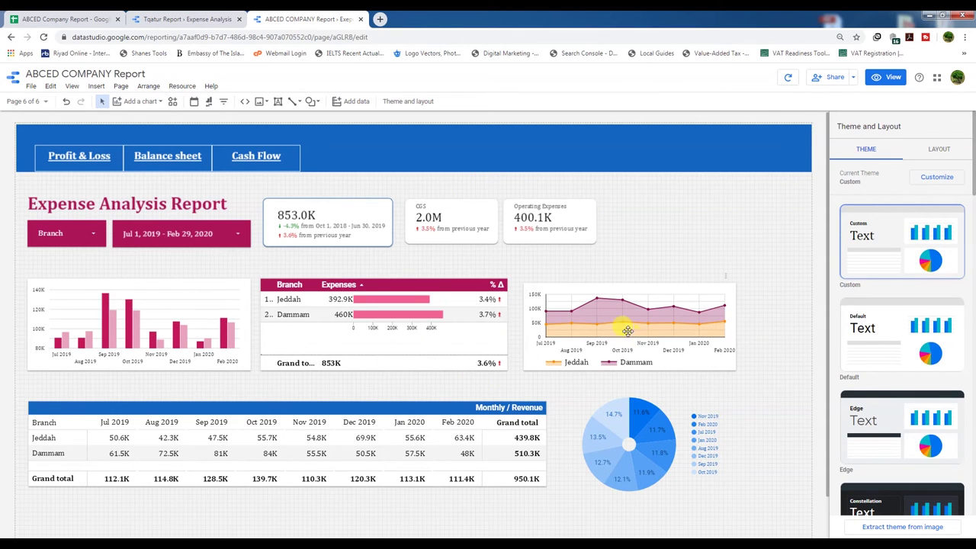
# Step: Set the CGS scorecard's border color to dark indigo
pyautogui.click(438, 213)
pyautogui.click(895, 145)
pyautogui.scroll(-5, 894, 422)
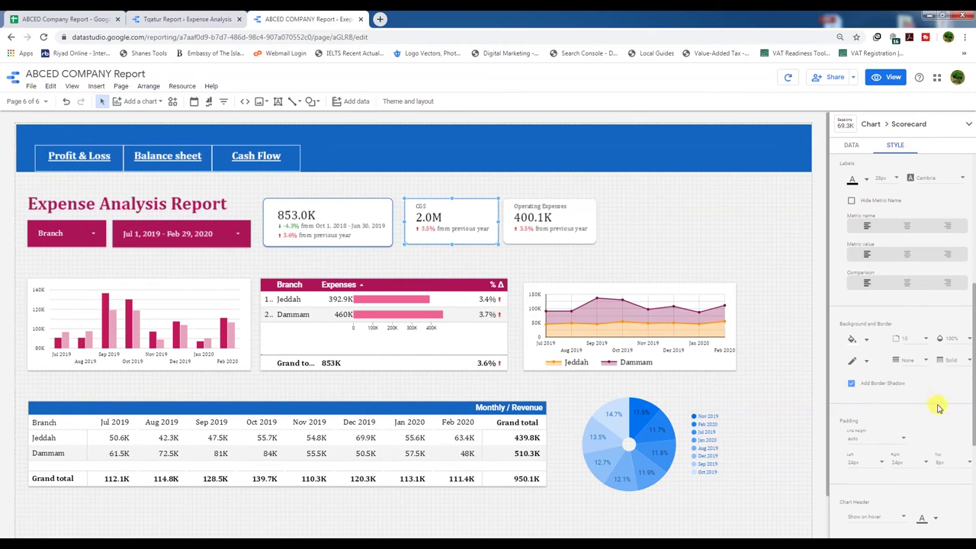
pyautogui.click(867, 366)
pyautogui.click(929, 412)
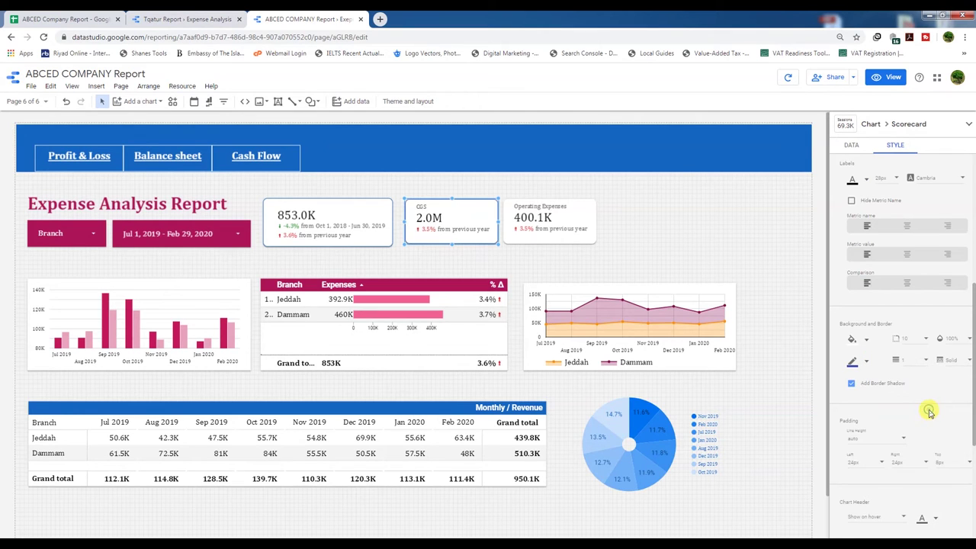
# Step: Set the Operating Expenses scorecard's border color to blue and preview the report
pyautogui.click(590, 232)
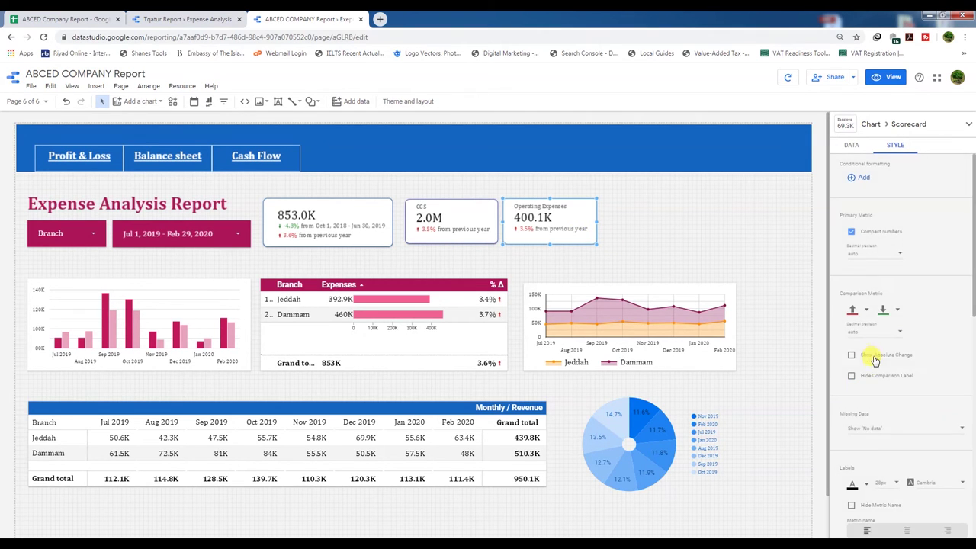
pyautogui.scroll(-4, 877, 444)
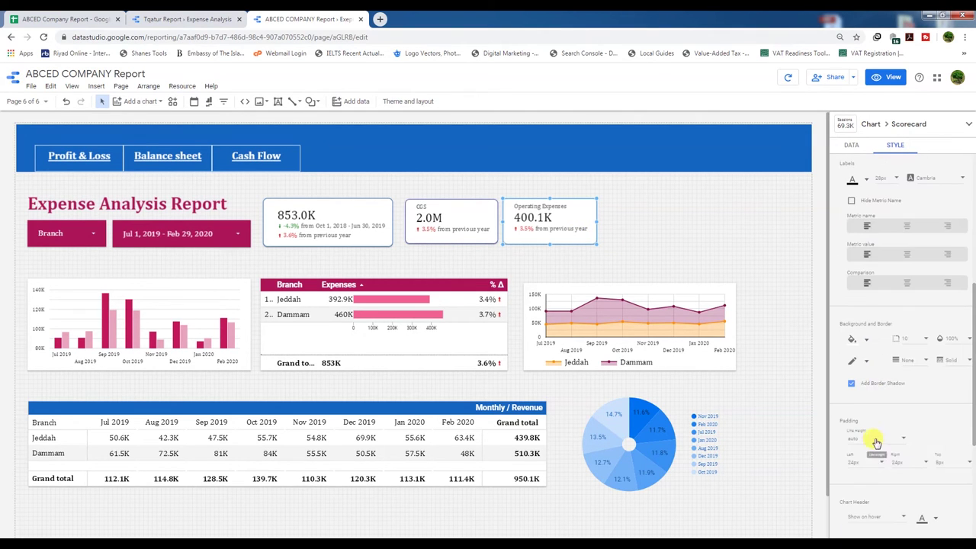
pyautogui.click(867, 360)
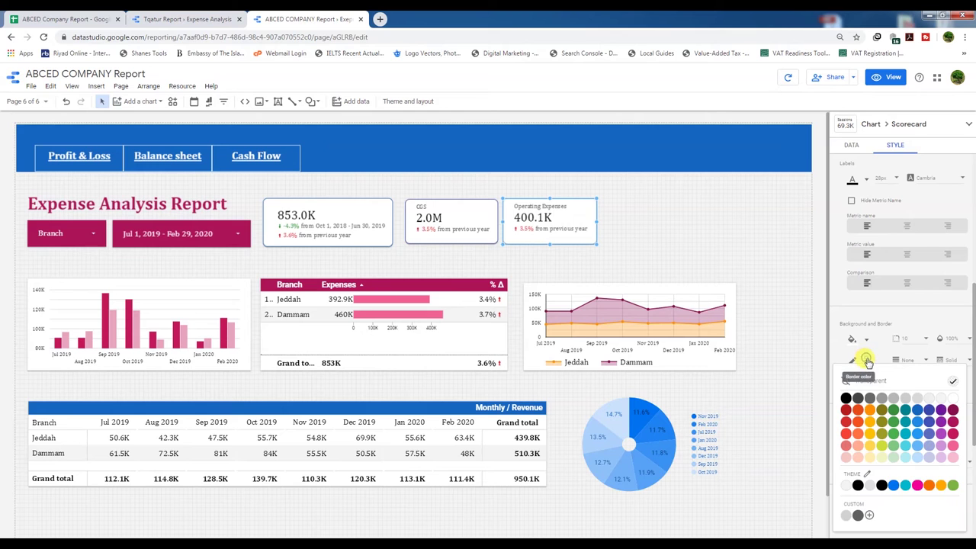
pyautogui.click(918, 412)
pyautogui.click(660, 205)
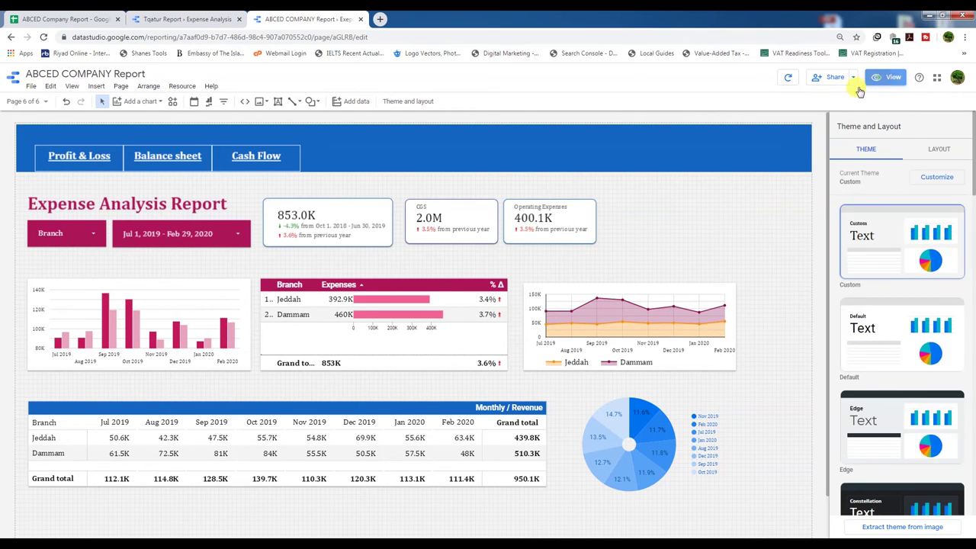
pyautogui.click(886, 77)
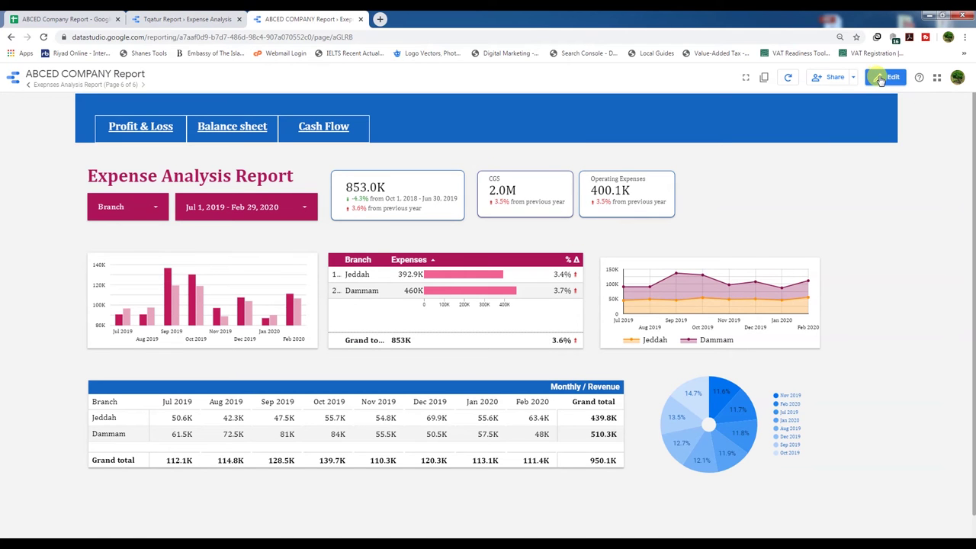
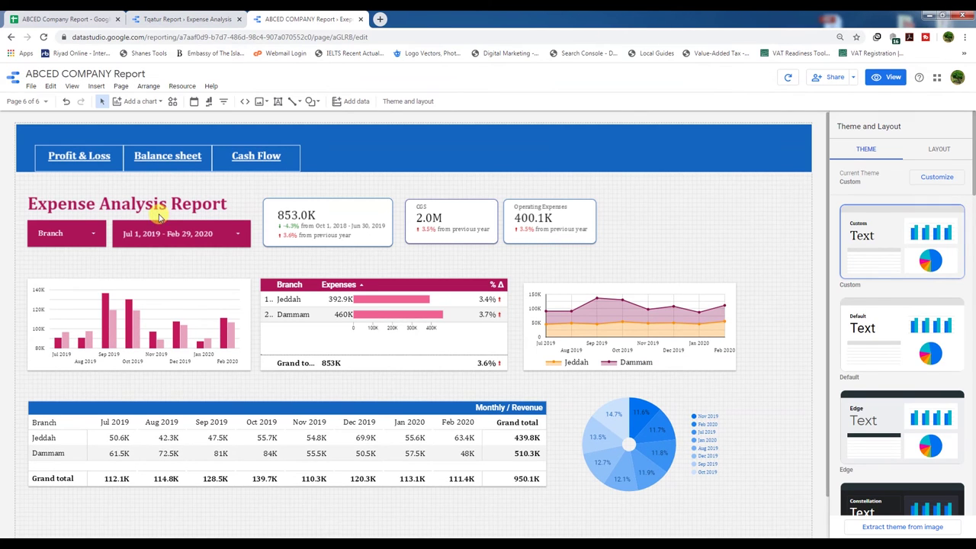
# Step: Replace the monthly pivot table's Revenue metric with Expenses
pyautogui.scroll(-1, 553, 367)
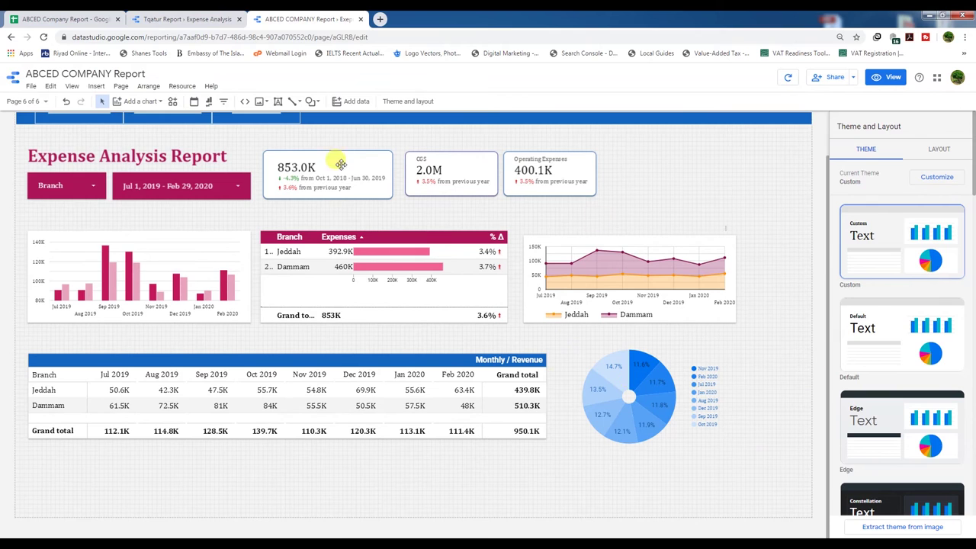
pyautogui.click(304, 396)
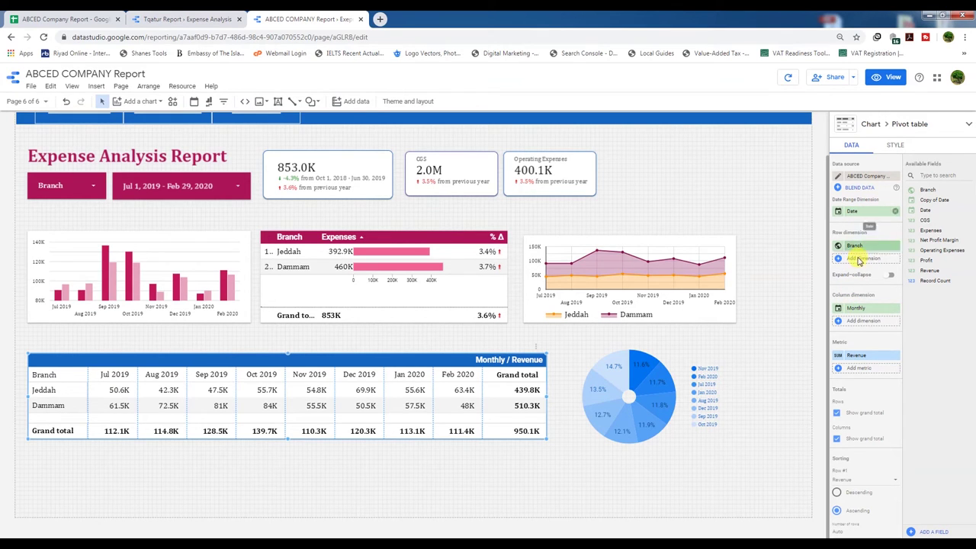
pyautogui.click(857, 368)
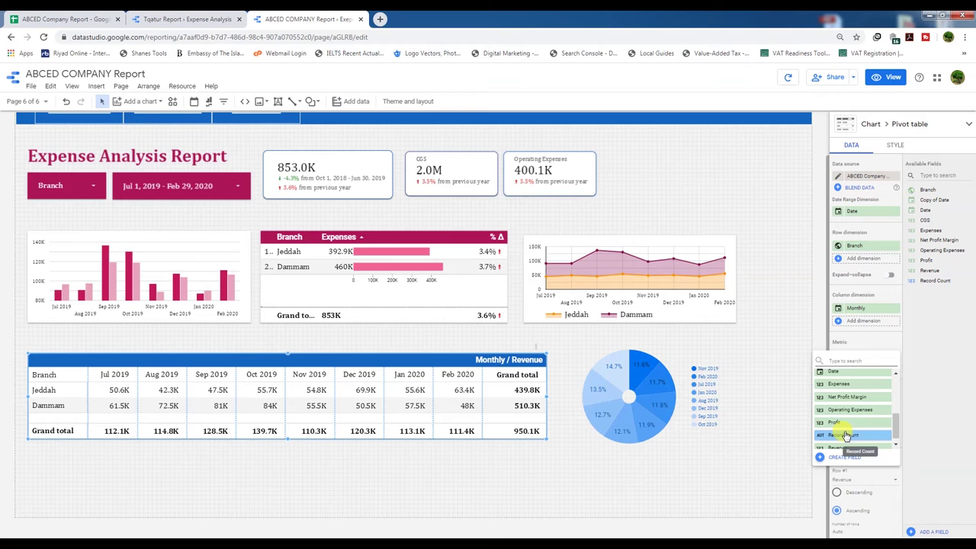
pyautogui.click(838, 384)
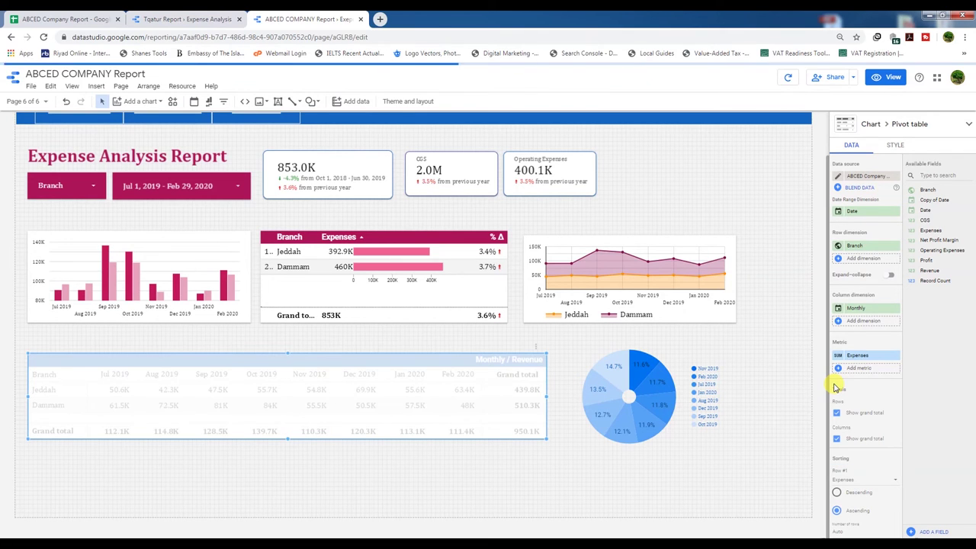
# Step: Set the Monthly / Expenses pivot table's header background to dark pink
pyautogui.click(895, 144)
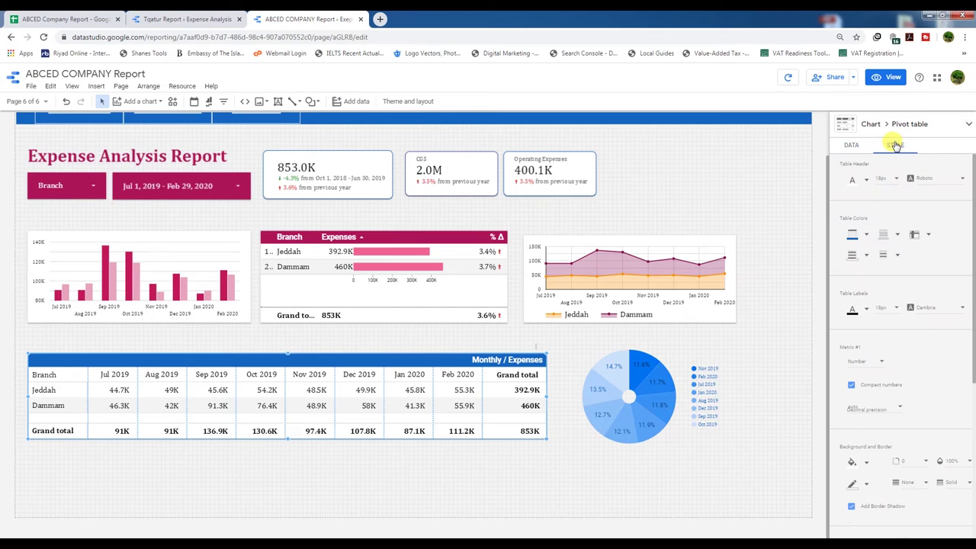
pyautogui.click(860, 234)
pyautogui.click(953, 293)
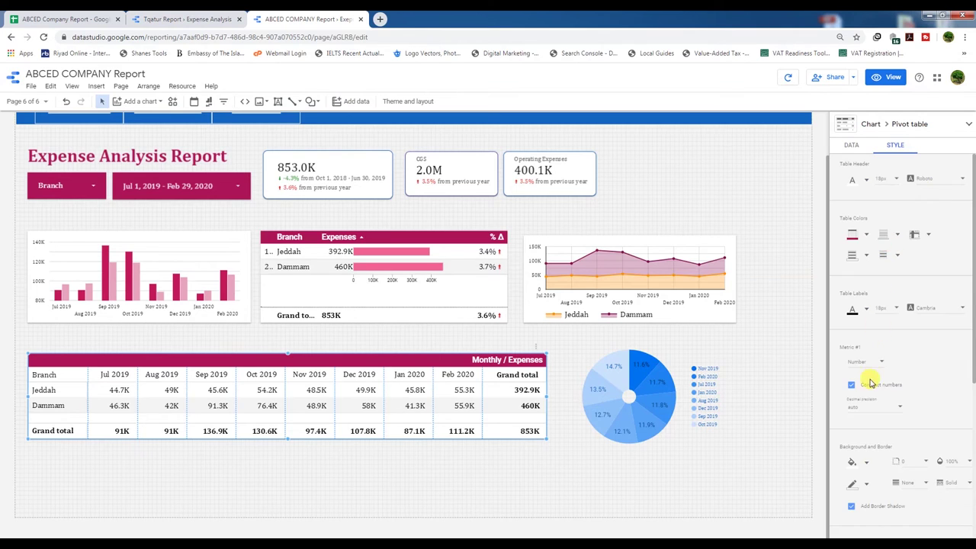
# Step: Examine the pivot table's style options and its metric, totals, sorting, date range and filter settings
pyautogui.scroll(-3, 871, 383)
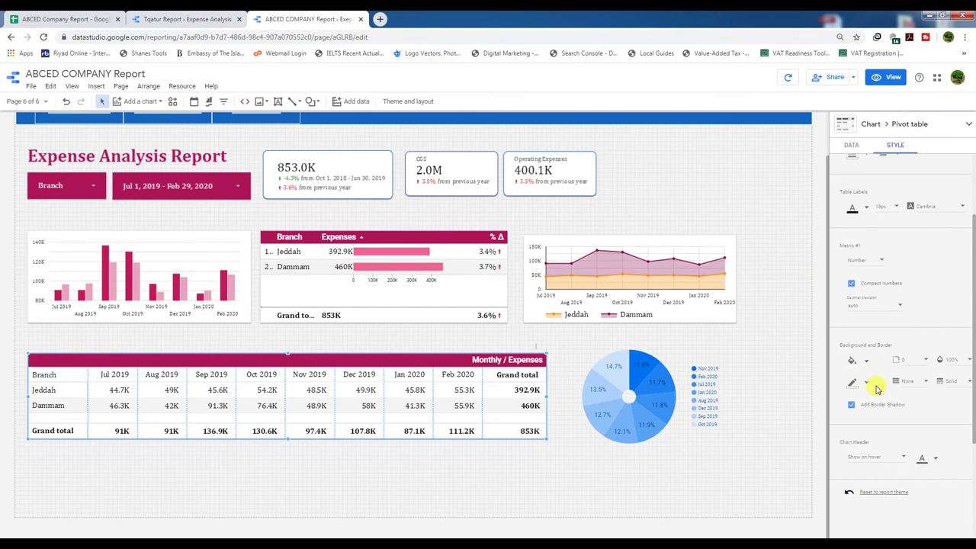
pyautogui.scroll(-2, 860, 438)
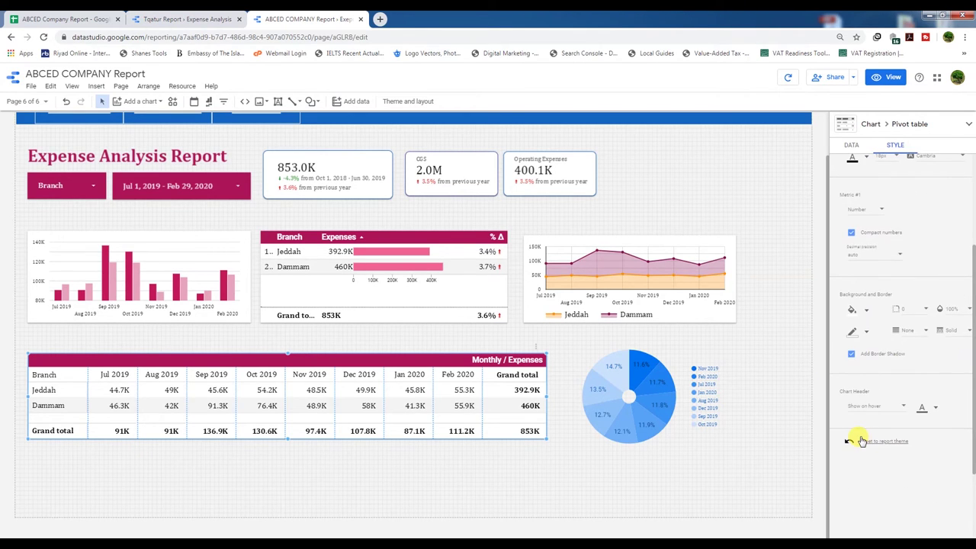
pyautogui.scroll(5, 860, 439)
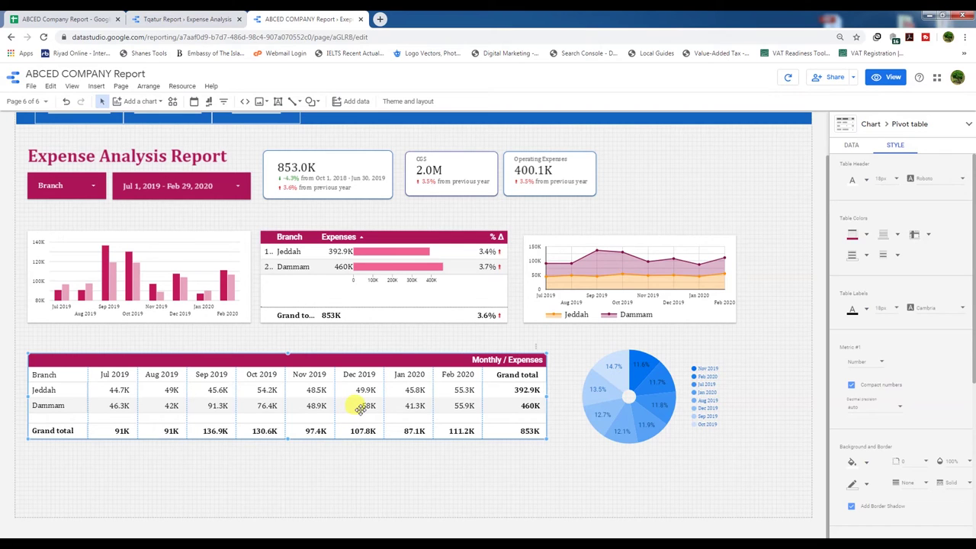
pyautogui.click(851, 146)
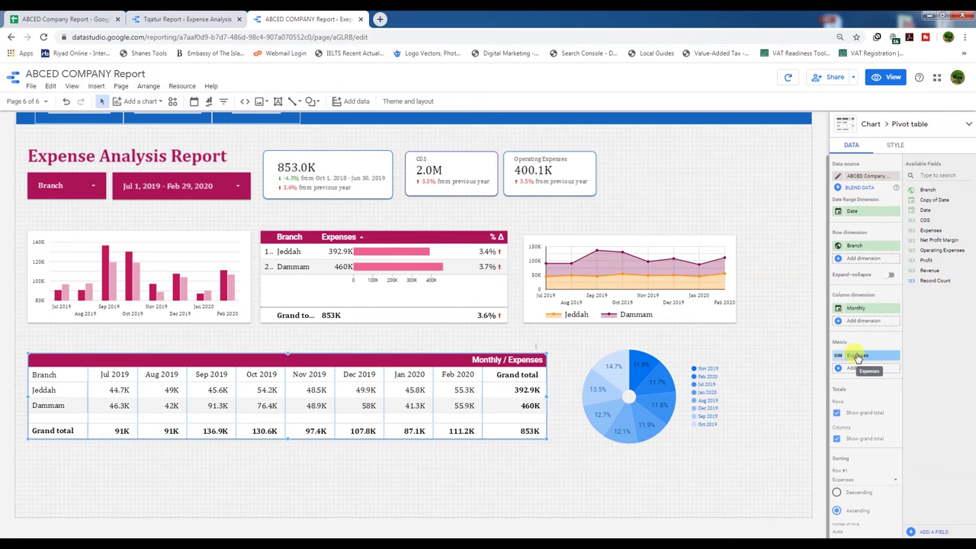
pyautogui.scroll(-1, 865, 449)
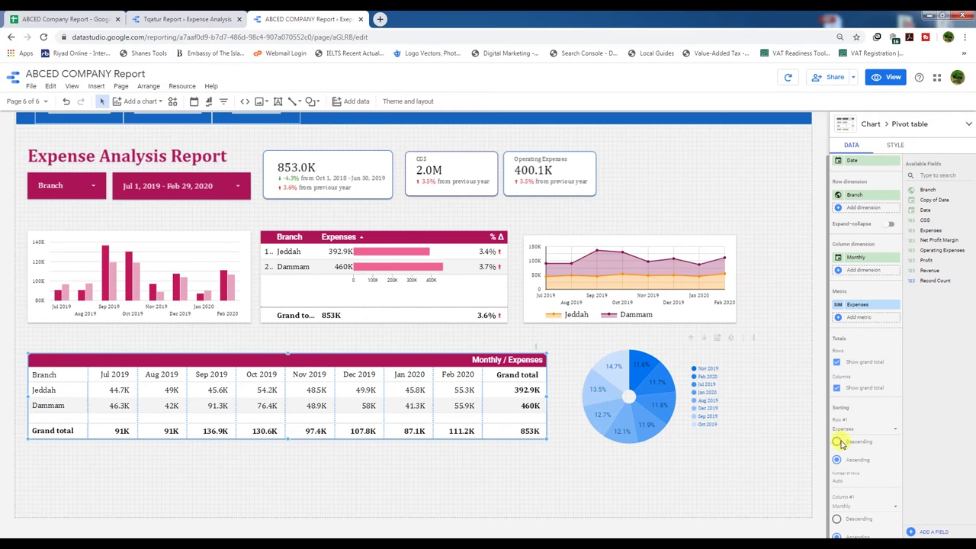
pyautogui.scroll(-2, 873, 397)
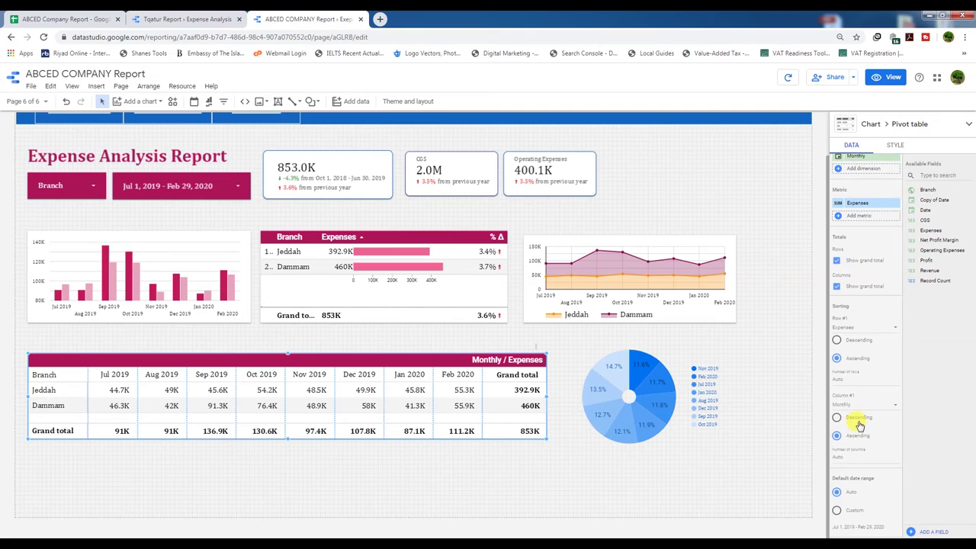
pyautogui.scroll(-1, 858, 415)
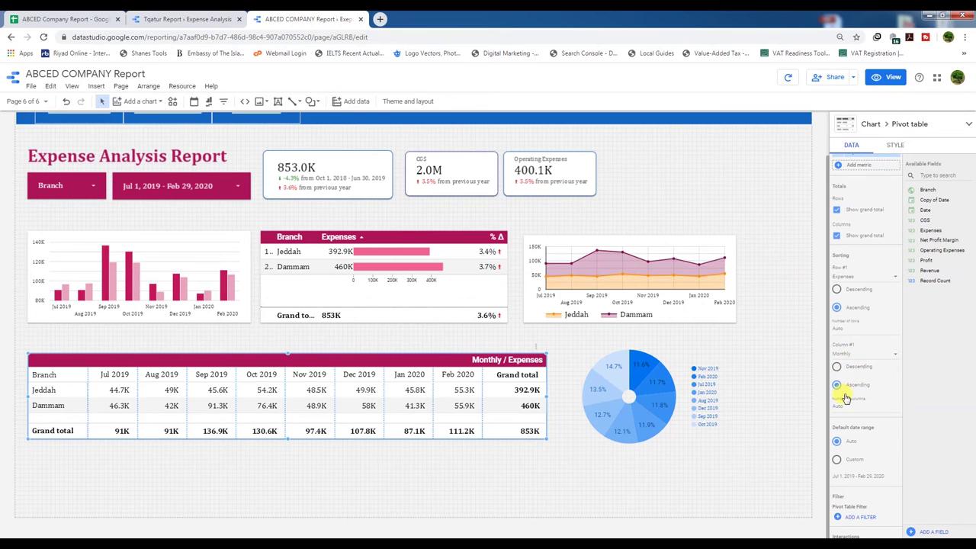
pyautogui.scroll(-1, 844, 400)
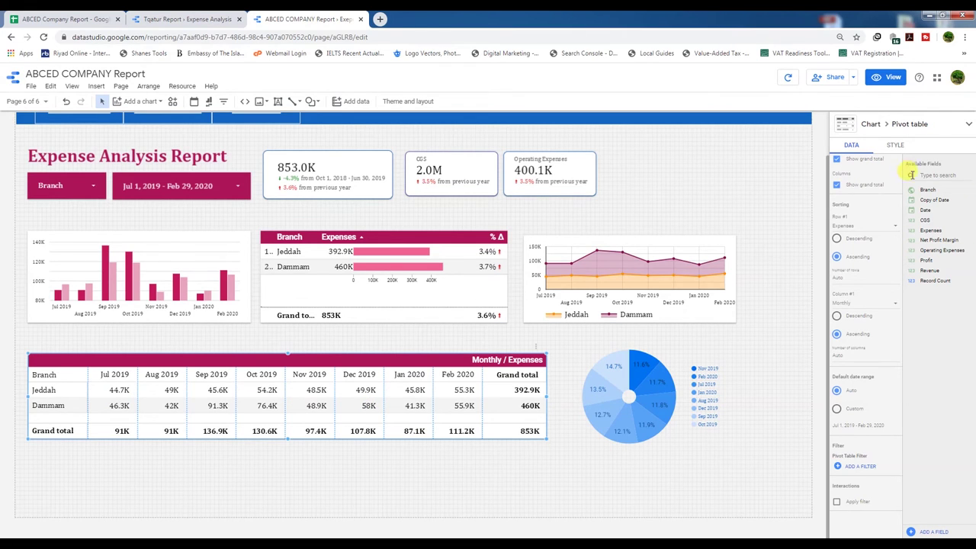
pyautogui.click(896, 144)
pyautogui.scroll(-2, 871, 308)
pyautogui.scroll(1, 865, 307)
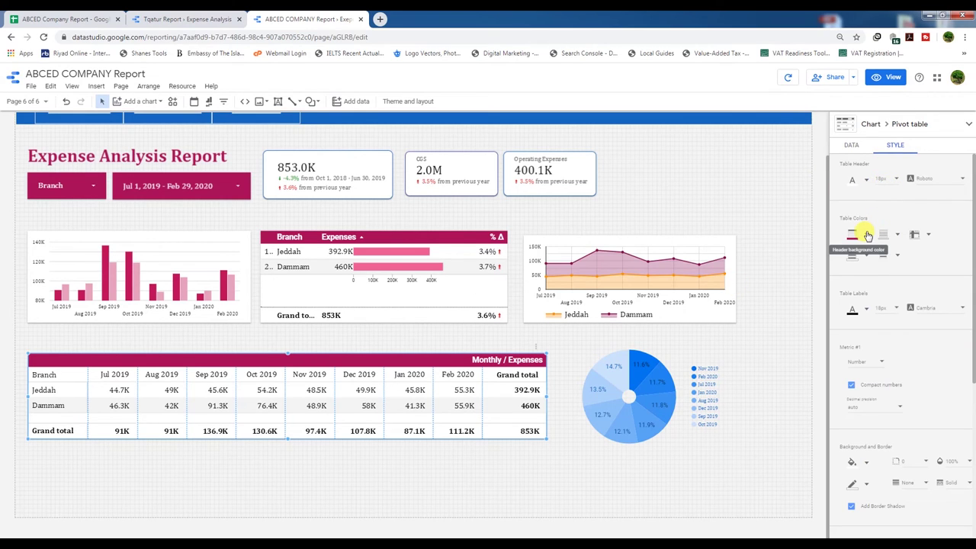
# Step: Try orange as the pivot table's even row color and restore the light gray
pyautogui.click(899, 257)
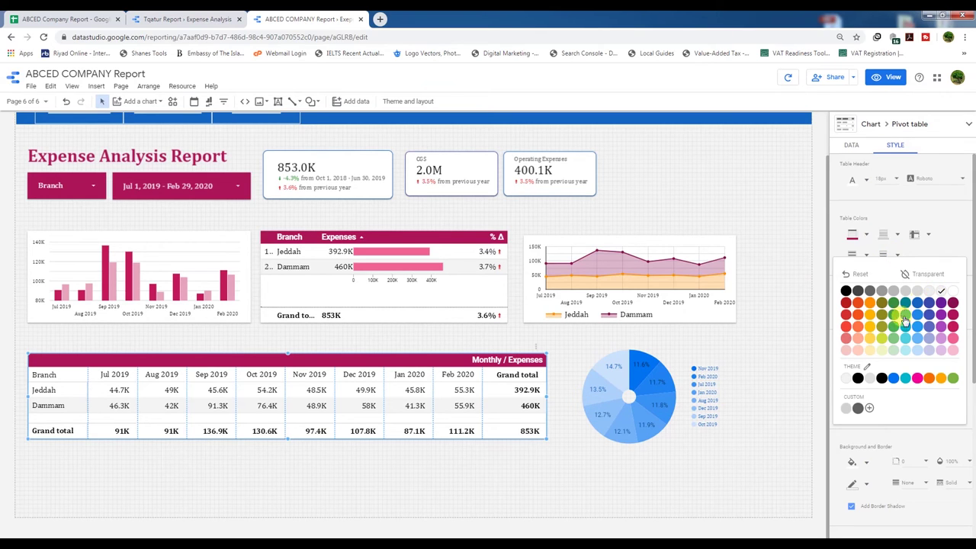
pyautogui.click(870, 302)
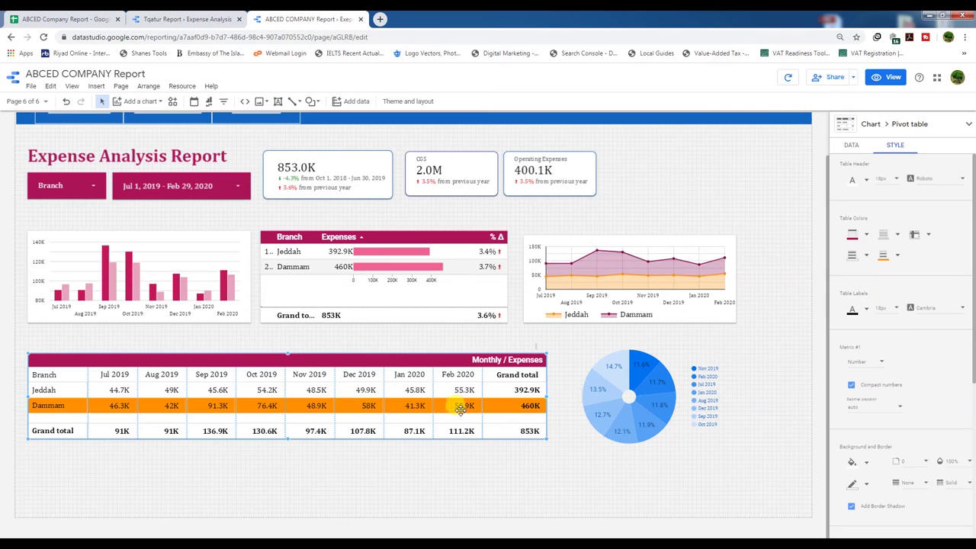
pyautogui.click(899, 257)
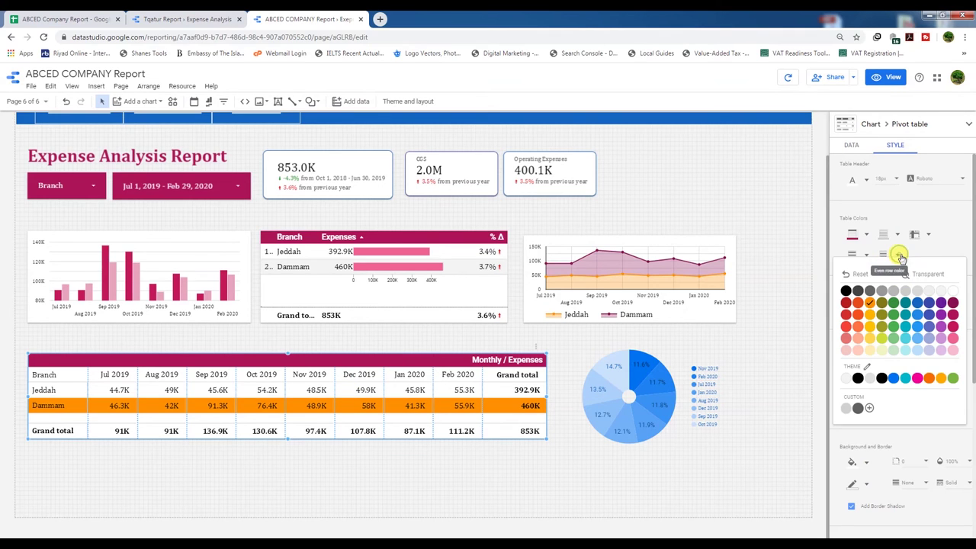
pyautogui.click(941, 294)
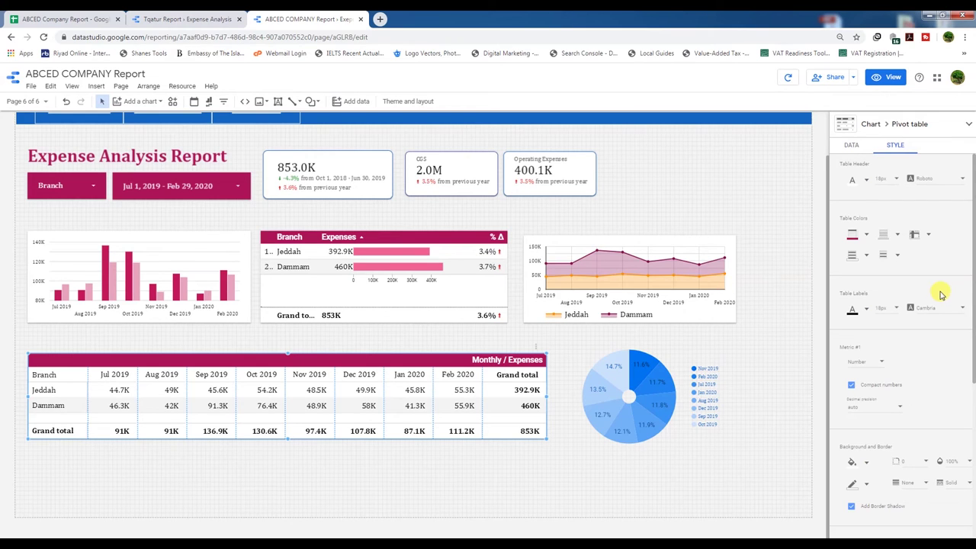
# Step: Try pink for the pivot table's label text and settle on dark gray
pyautogui.click(867, 311)
pyautogui.click(952, 396)
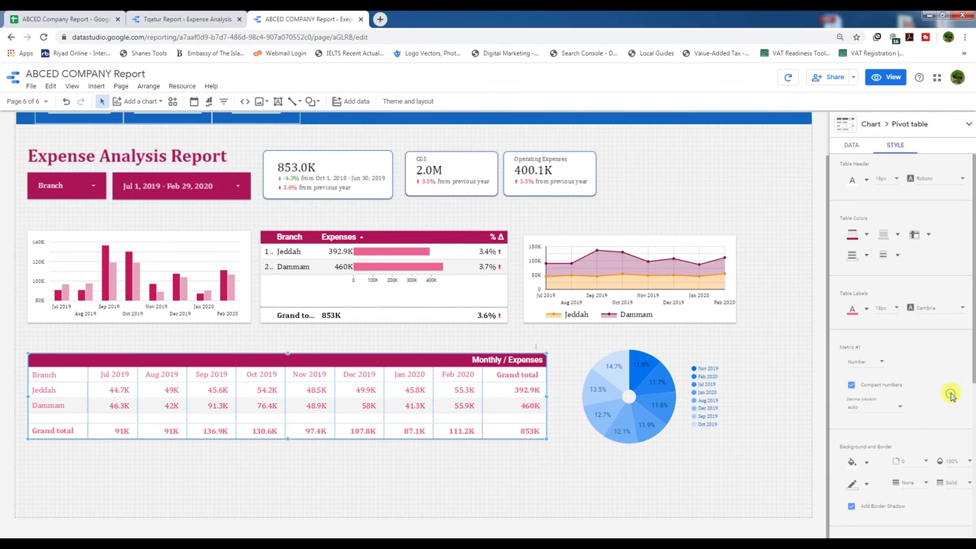
pyautogui.click(866, 312)
pyautogui.click(857, 348)
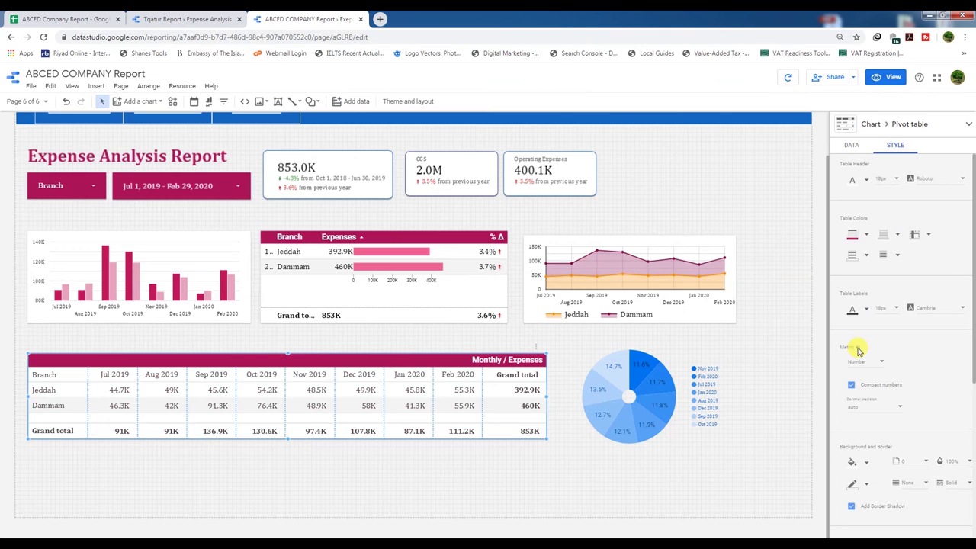
# Step: Set the pivot table's background color to white, preview the report, and return to editing
pyautogui.scroll(-2, 867, 423)
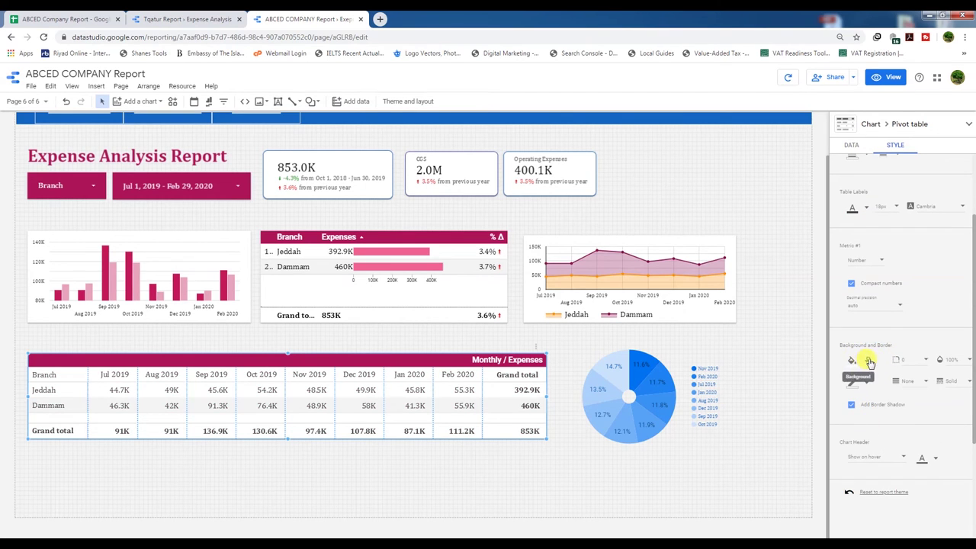
pyautogui.click(865, 360)
pyautogui.click(953, 208)
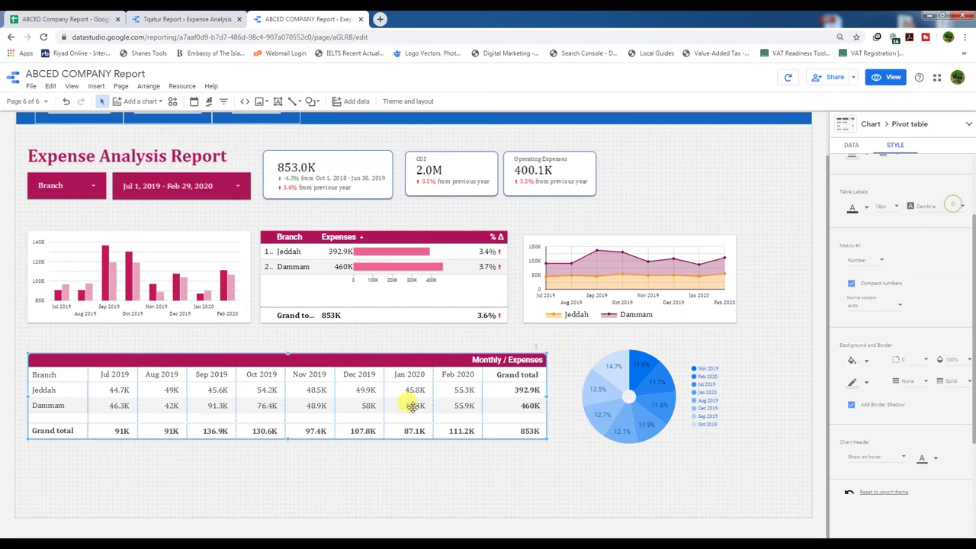
pyautogui.scroll(-2, 865, 404)
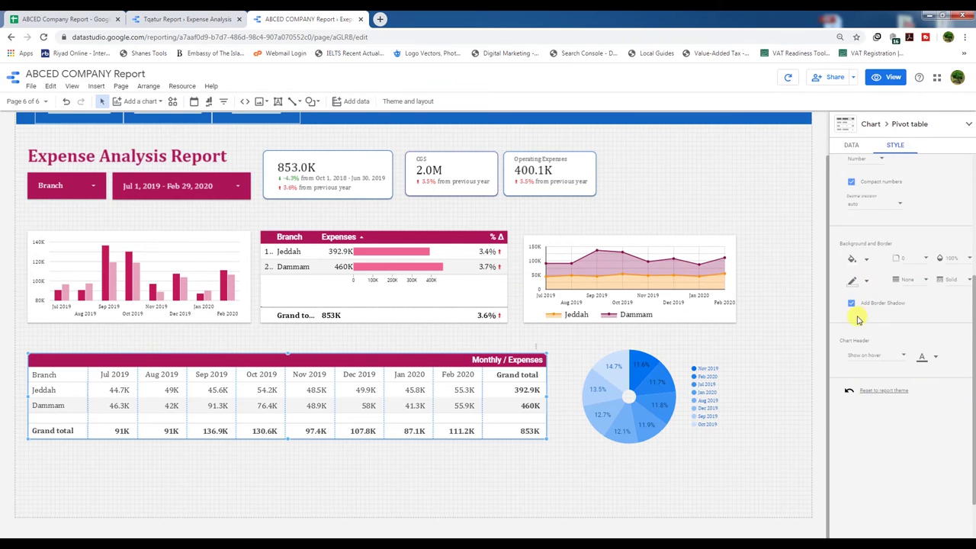
pyautogui.click(885, 79)
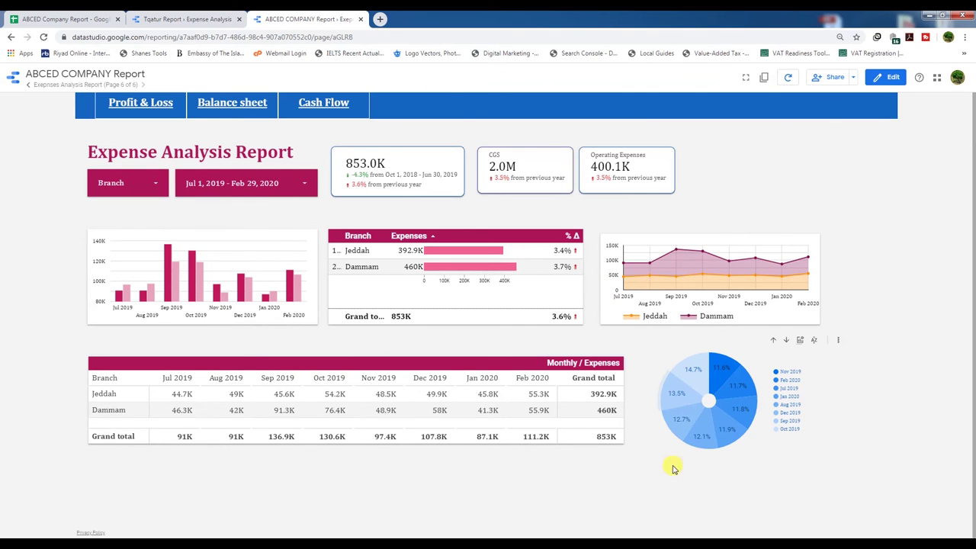
pyautogui.click(884, 77)
# Step: Narrow the area chart and move it against the page's right edge
pyautogui.click(269, 415)
pyautogui.click(632, 294)
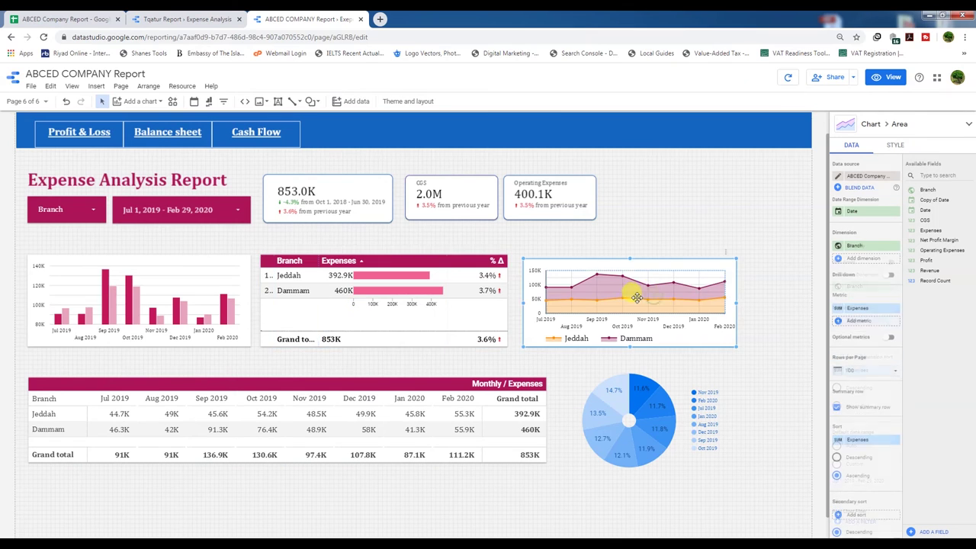
pyautogui.moveTo(686, 301); pyautogui.dragTo(701, 298)
pyautogui.moveTo(599, 299); pyautogui.dragTo(617, 299)
# Step: Shrink the branch expenses table, place it directly beside the area chart, and adjust its Branch column width
pyautogui.click(445, 308)
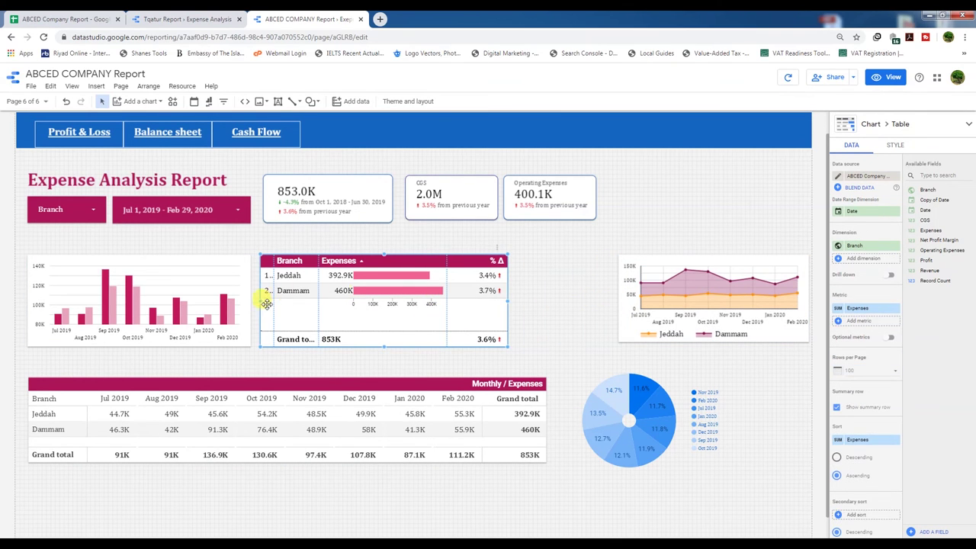
pyautogui.moveTo(261, 303); pyautogui.dragTo(305, 302)
pyautogui.moveTo(381, 290); pyautogui.dragTo(494, 305)
pyautogui.moveTo(513, 348); pyautogui.dragTo(516, 343)
pyautogui.moveTo(452, 326); pyautogui.dragTo(471, 310)
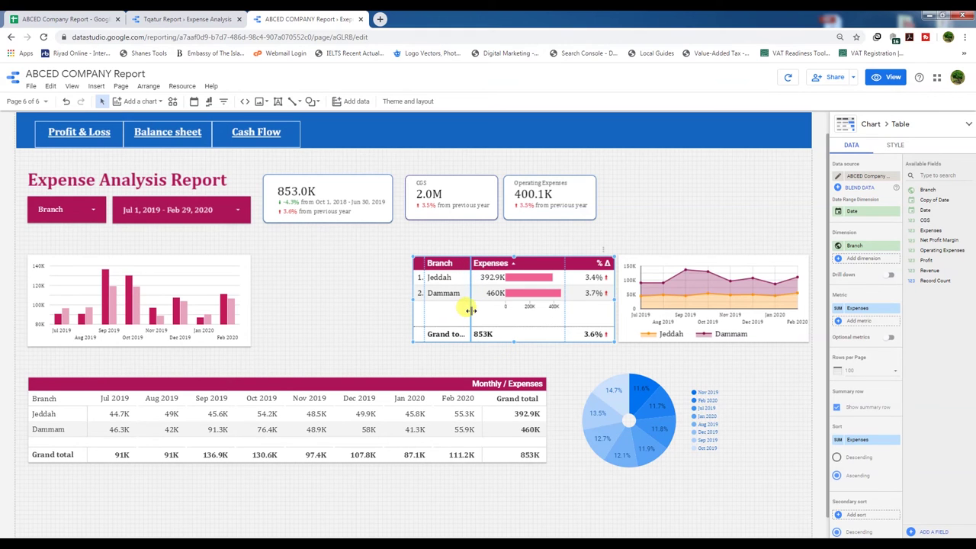
# Step: Nudge the column chart toward the page edge, move the area chart beside the Operating Expenses card, and place the branch expenses table beneath it
pyautogui.click(193, 306)
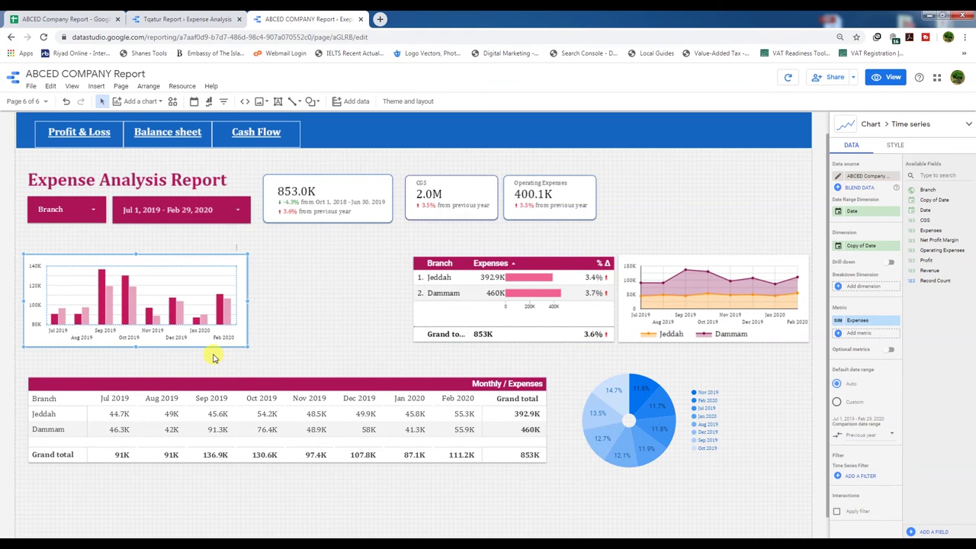
pyautogui.moveTo(693, 282); pyautogui.dragTo(693, 195)
pyautogui.moveTo(584, 302); pyautogui.dragTo(722, 308)
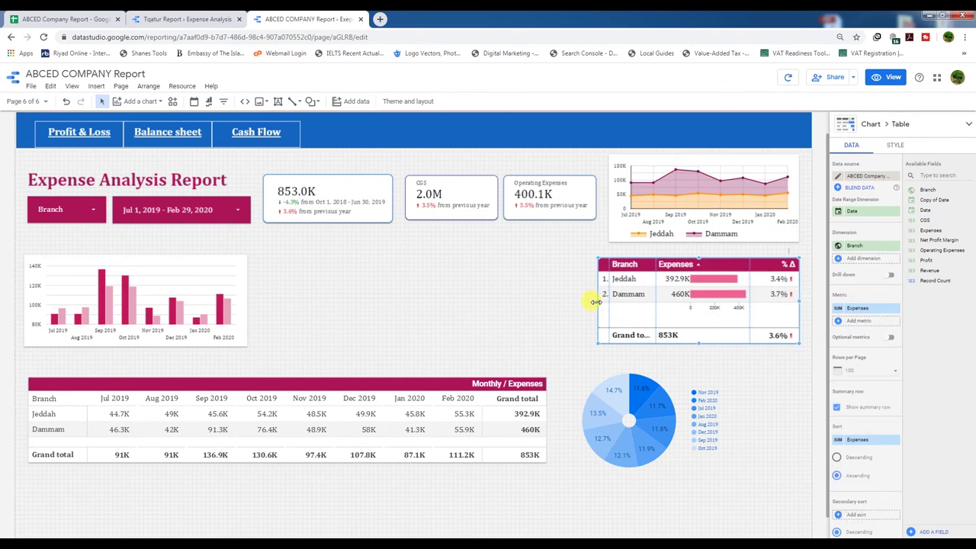
# Step: Preview the report, drill the pie chart through its branch, month and year levels, check its optional metrics, and return to editing
pyautogui.click(648, 413)
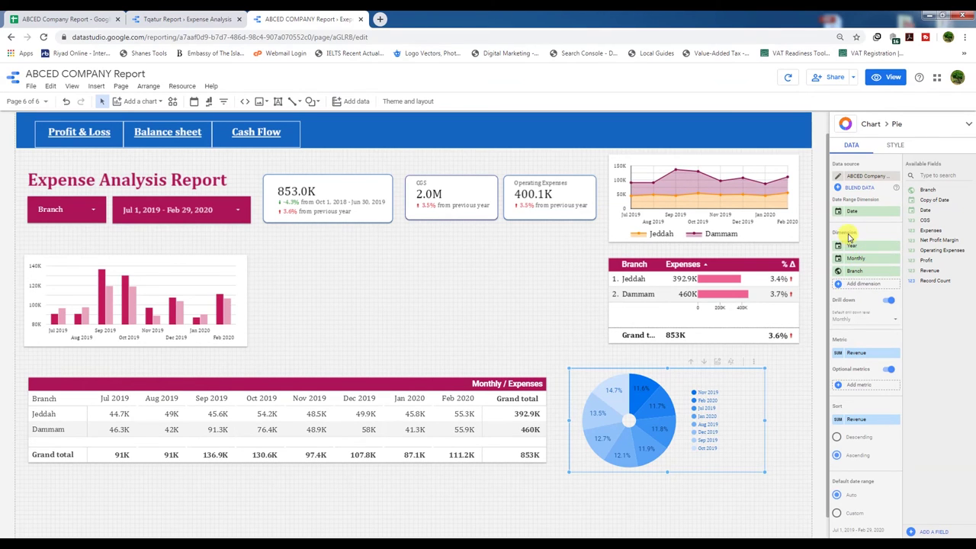
pyautogui.click(879, 78)
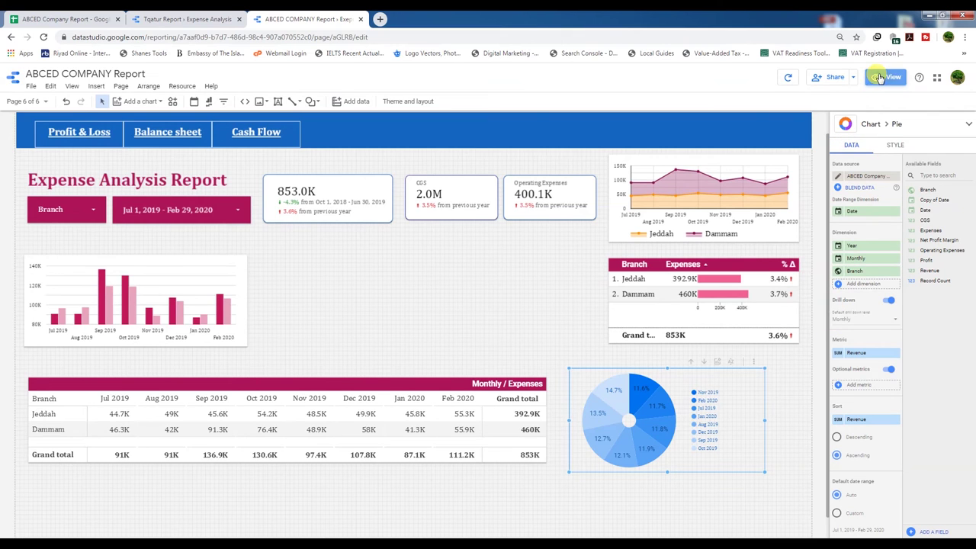
pyautogui.click(788, 341)
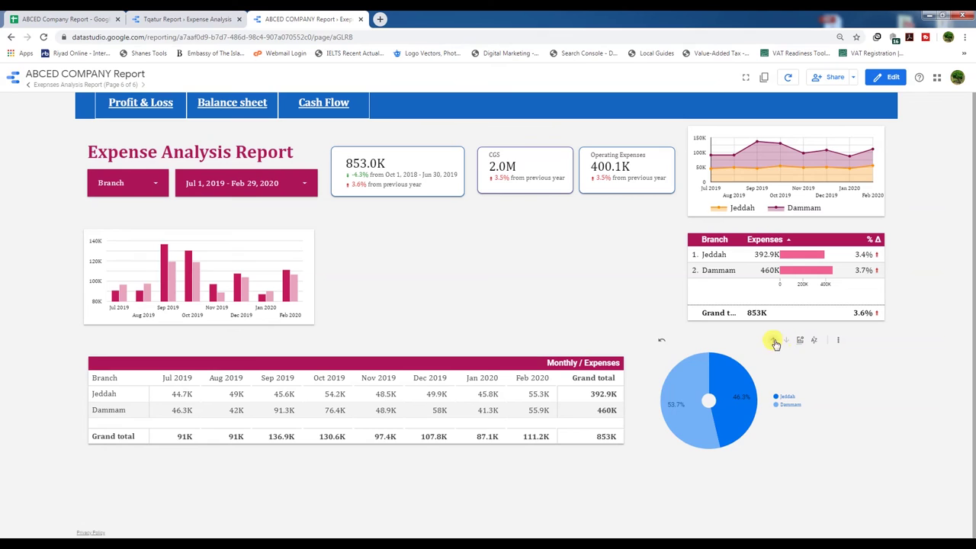
pyautogui.click(774, 342)
pyautogui.click(776, 342)
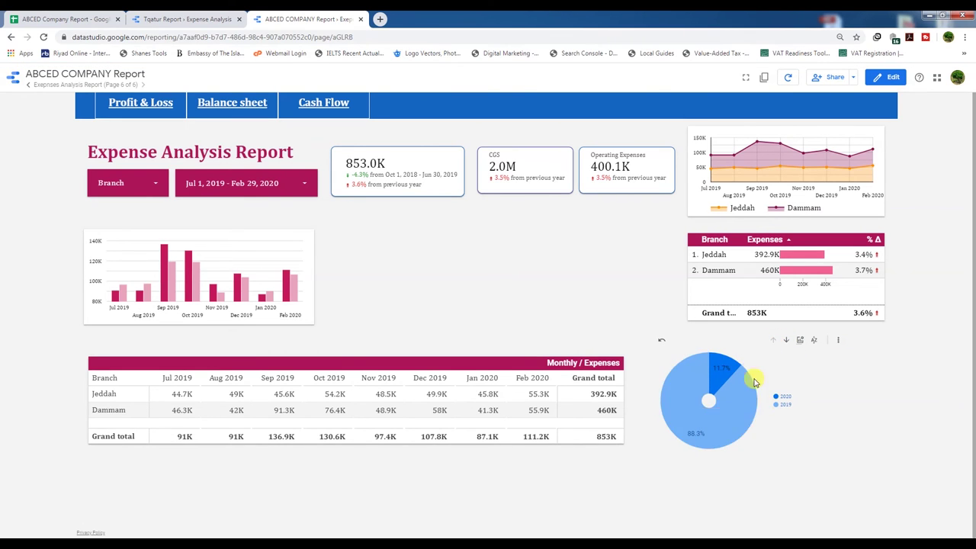
pyautogui.click(786, 341)
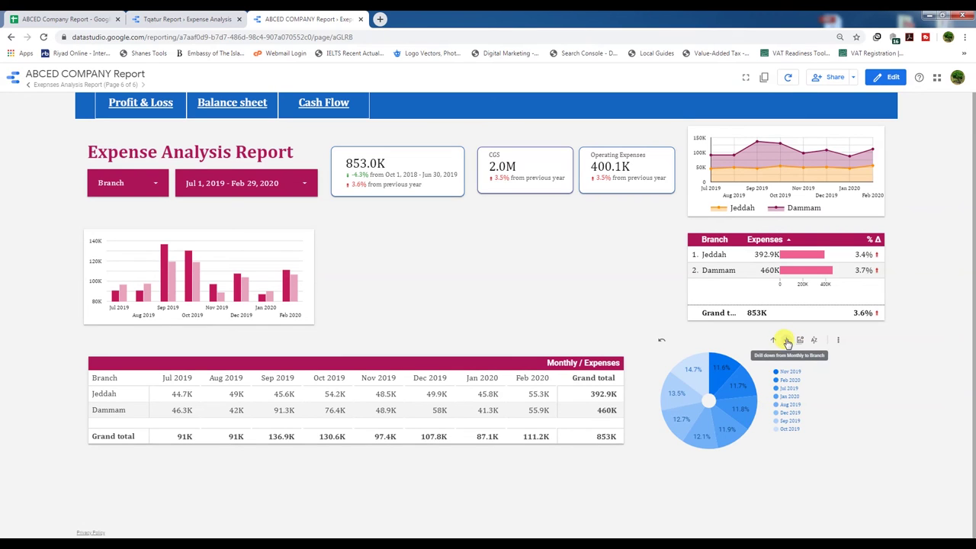
pyautogui.click(786, 341)
pyautogui.click(799, 341)
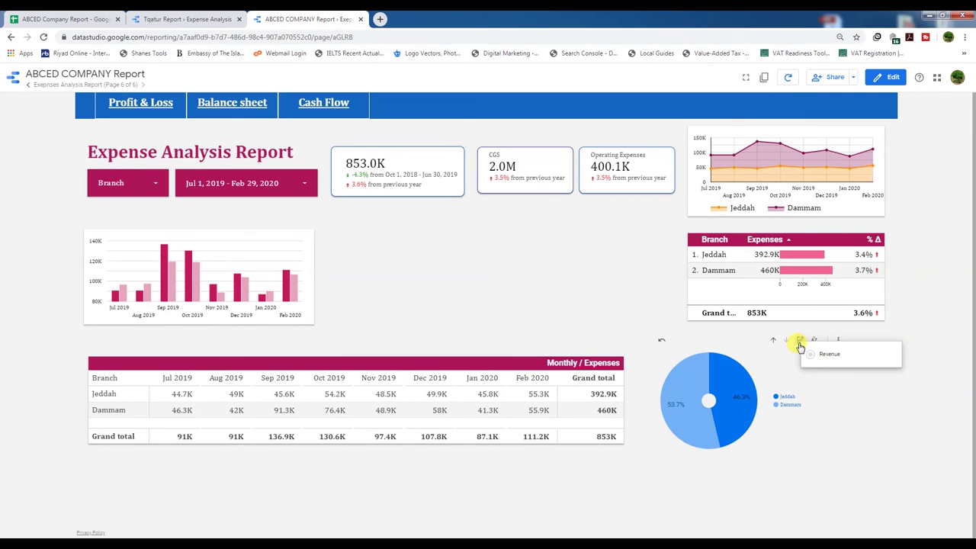
pyautogui.click(886, 78)
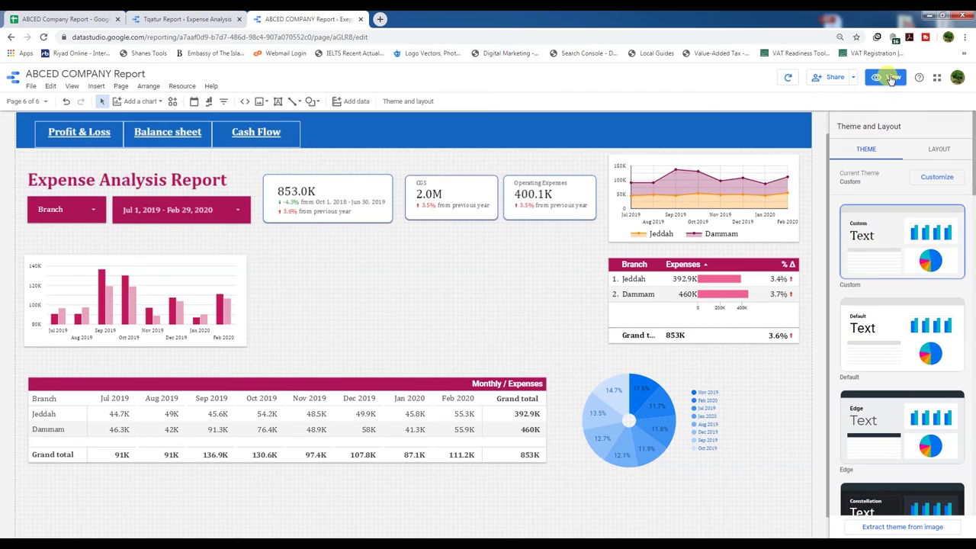
# Step: Replace the pie chart's Revenue metric with Expenses
pyautogui.click(637, 400)
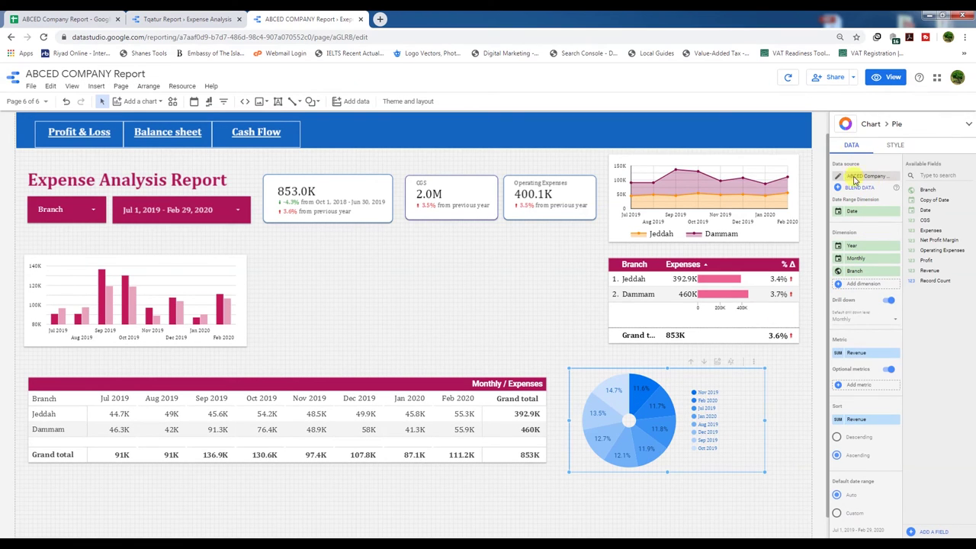
pyautogui.click(859, 354)
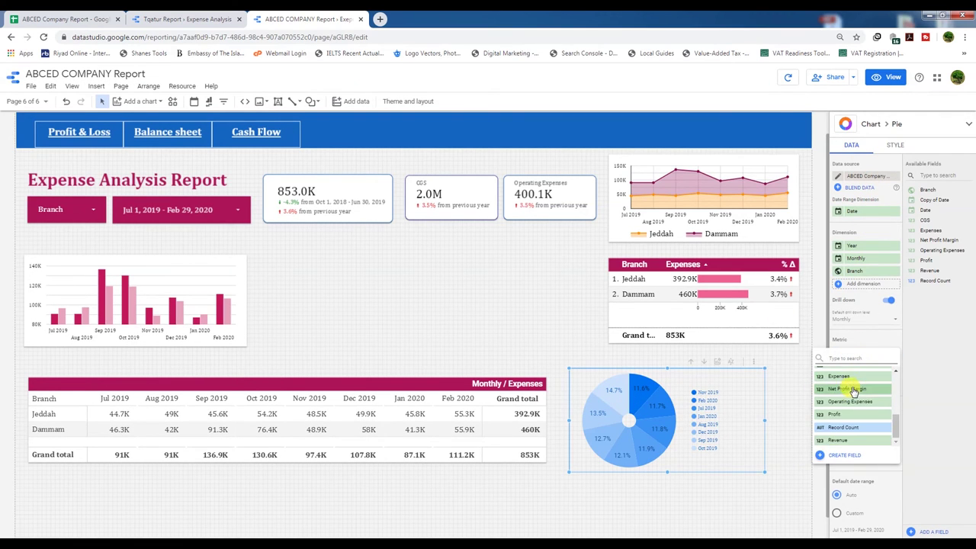
pyautogui.click(839, 376)
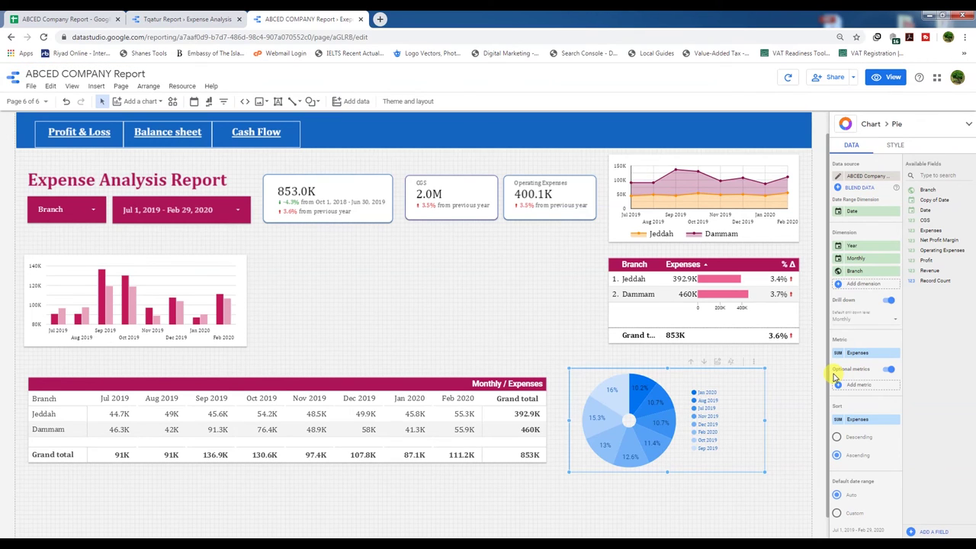
pyautogui.scroll(-2, 850, 449)
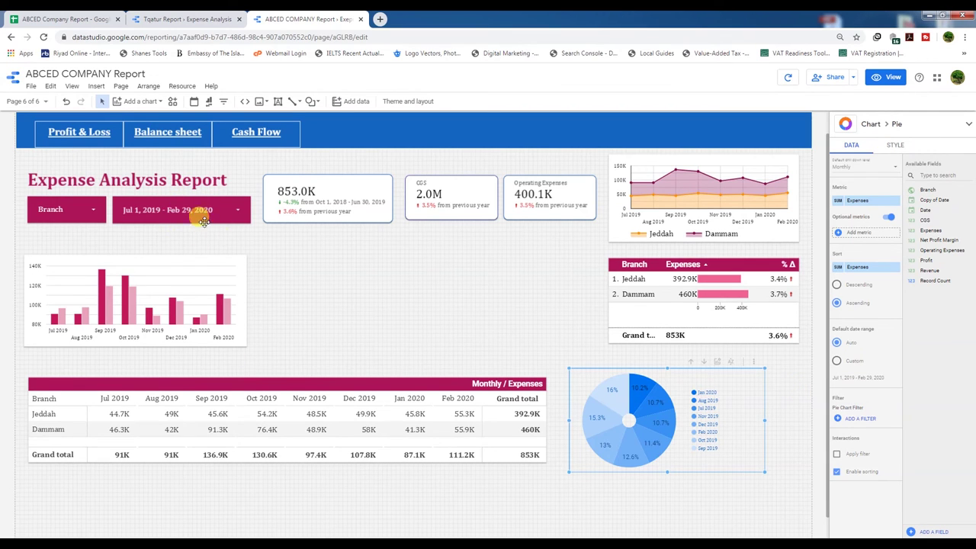
pyautogui.scroll(5, 869, 366)
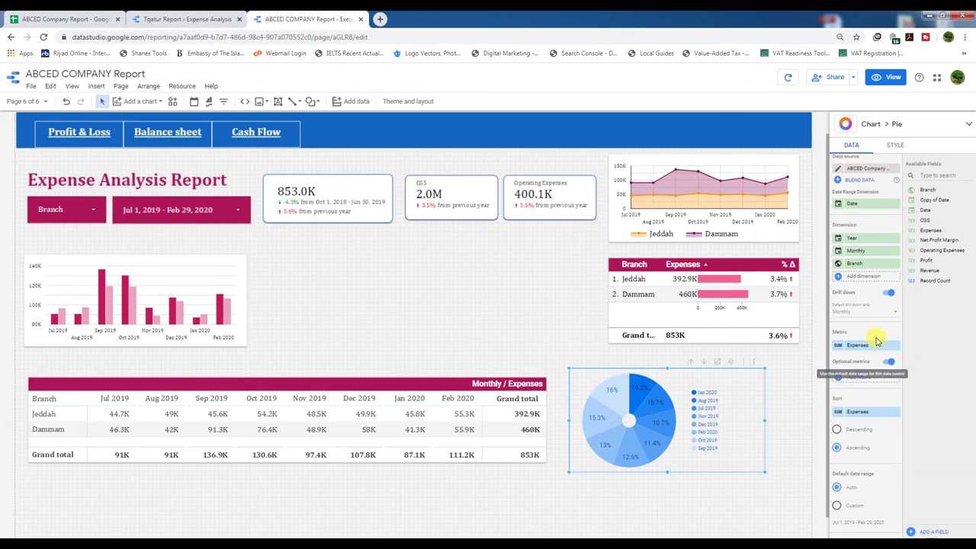
# Step: Recolor the pie chart's slices, trying dark magenta and settling on dark pink as the single color
pyautogui.click(896, 146)
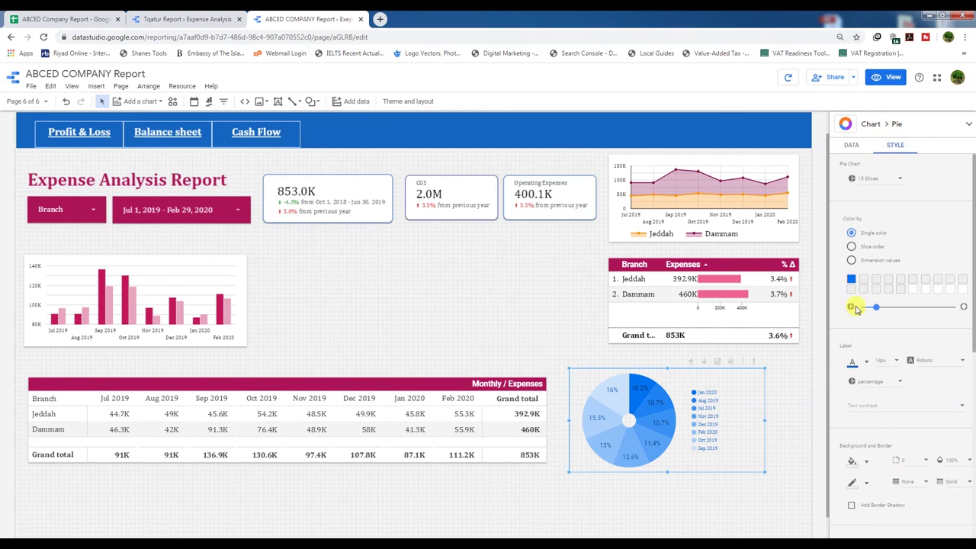
pyautogui.click(851, 279)
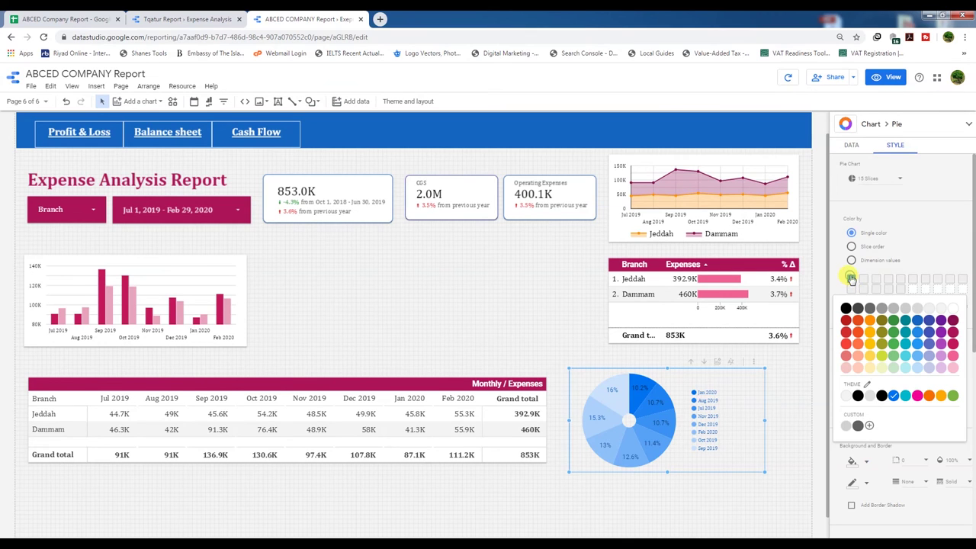
pyautogui.click(953, 324)
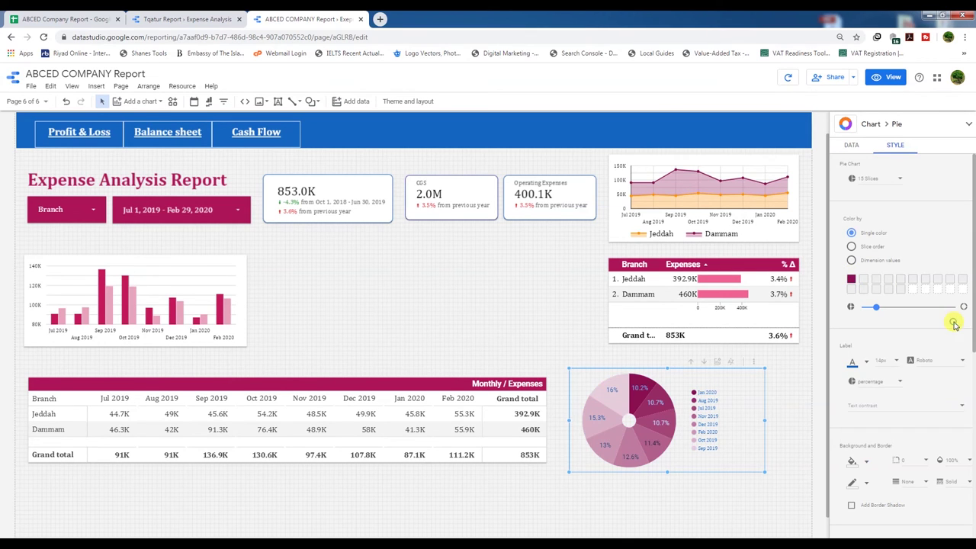
pyautogui.click(877, 290)
pyautogui.click(953, 343)
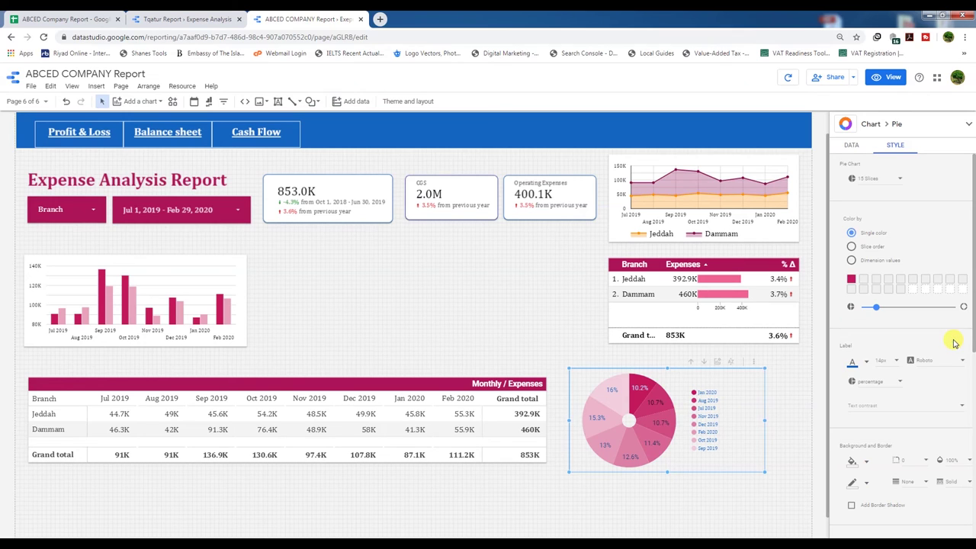
# Step: Try dark pink for the pie chart's label text and settle on white
pyautogui.click(854, 362)
pyautogui.click(953, 410)
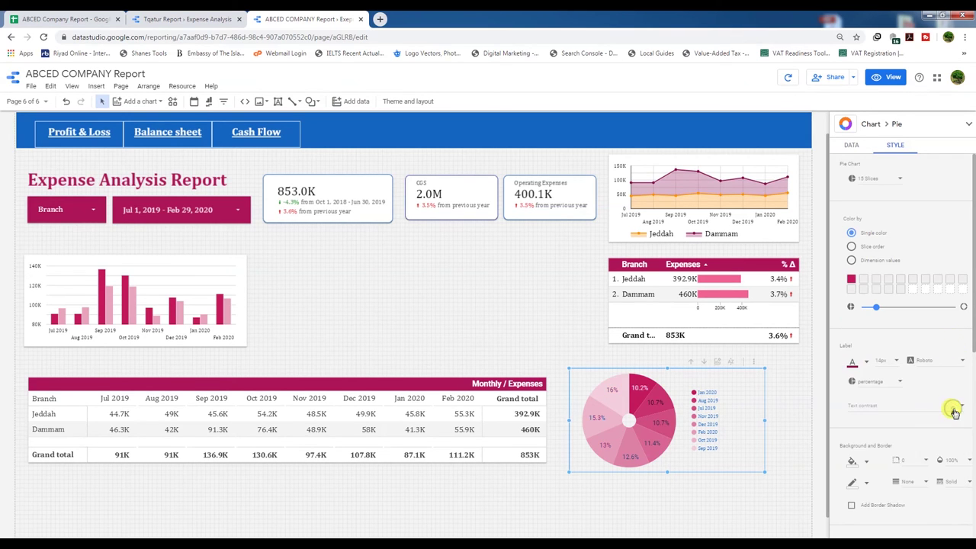
pyautogui.click(862, 363)
pyautogui.click(951, 395)
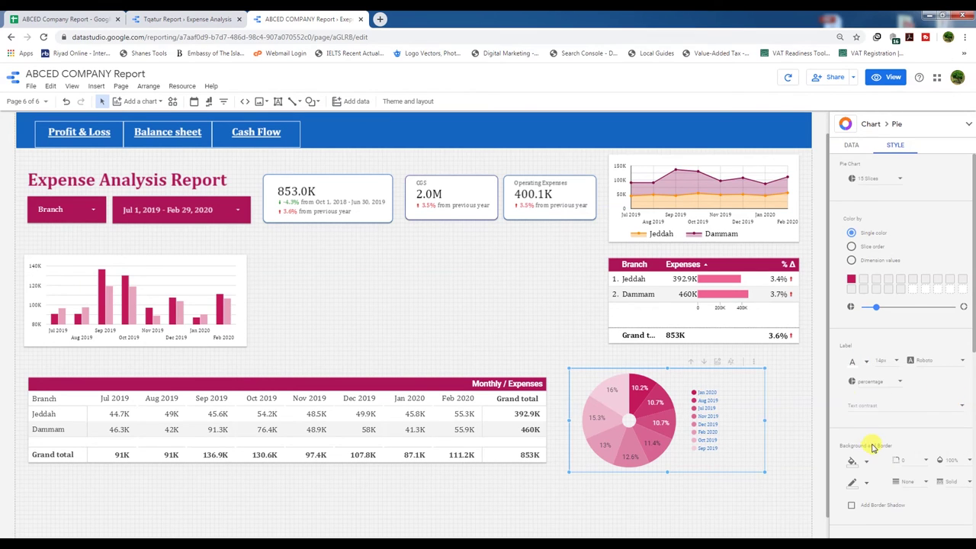
# Step: Set the pie chart's legend font color to dark magenta
pyautogui.scroll(-1, 873, 449)
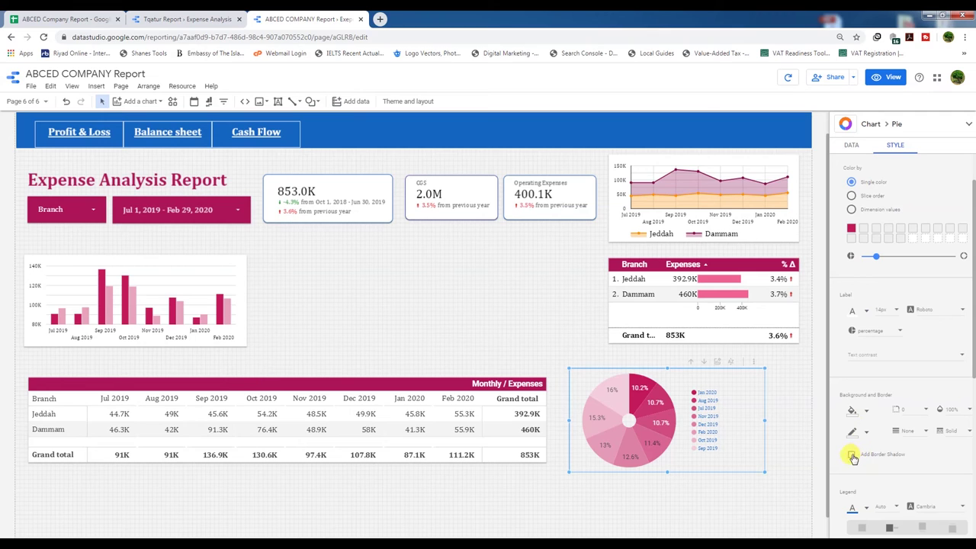
pyautogui.scroll(-2, 873, 412)
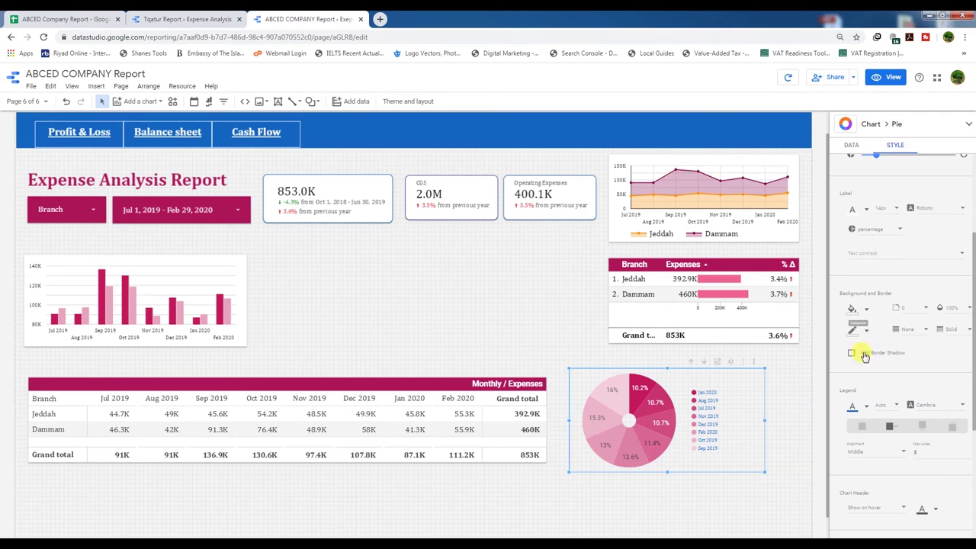
pyautogui.click(867, 406)
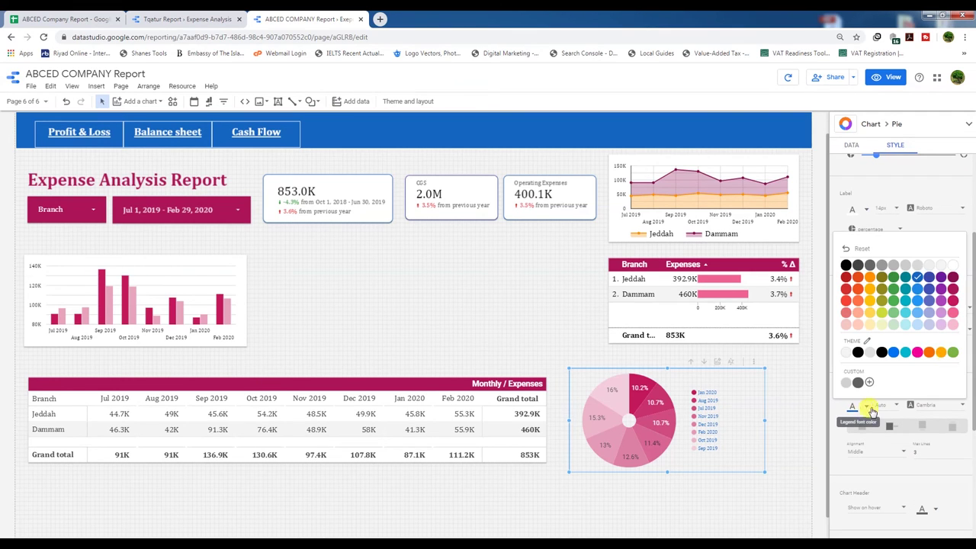
pyautogui.click(952, 280)
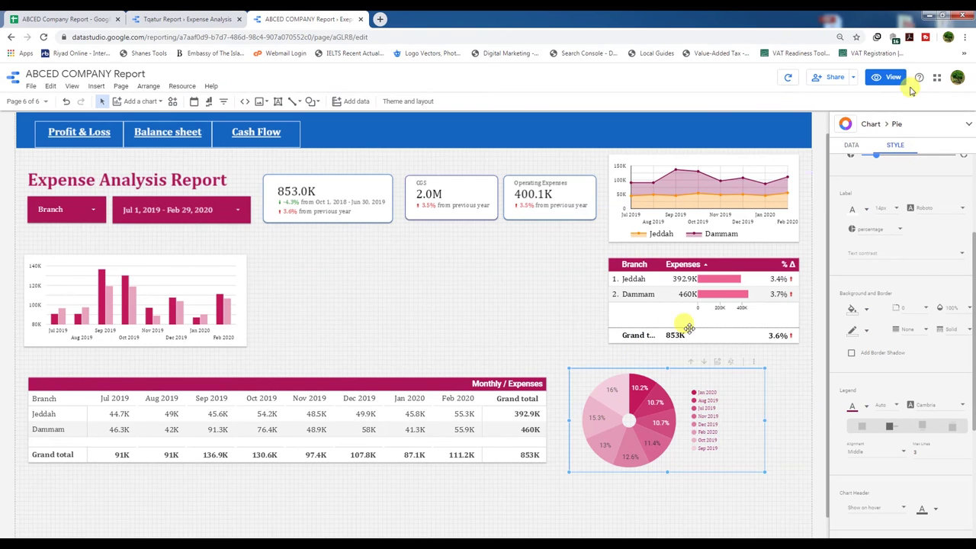
# Step: Preview the recolored pie chart, drill down to branches and up to years, and return to editing
pyautogui.click(883, 79)
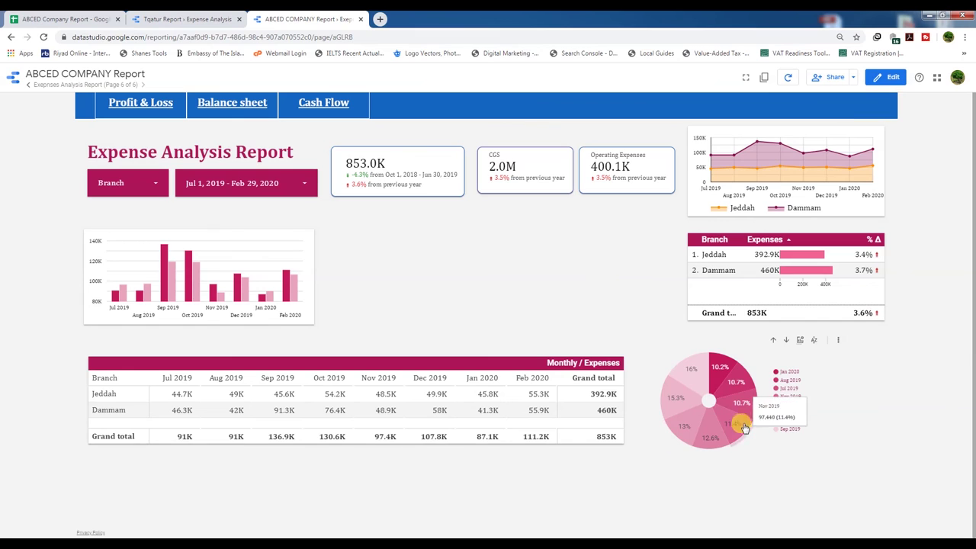
pyautogui.click(785, 340)
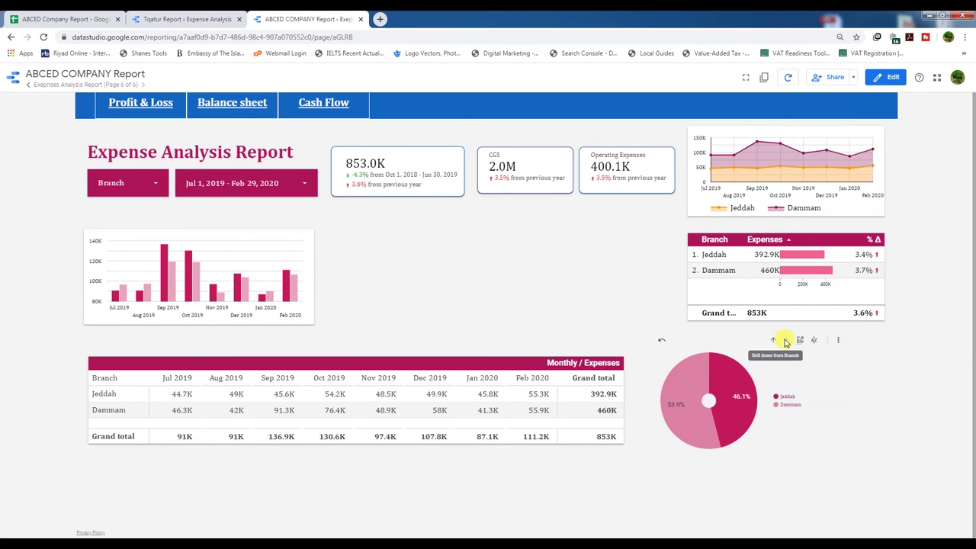
pyautogui.click(772, 340)
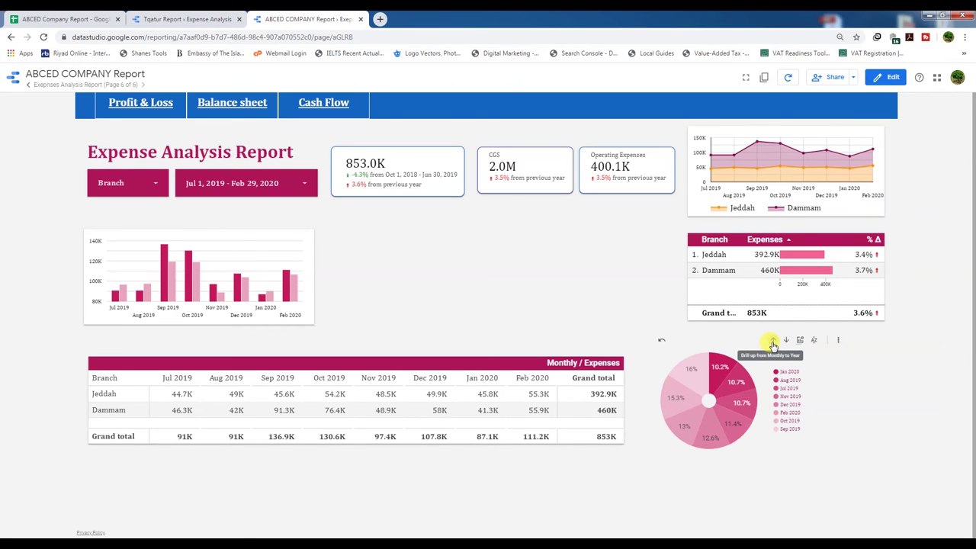
pyautogui.click(773, 341)
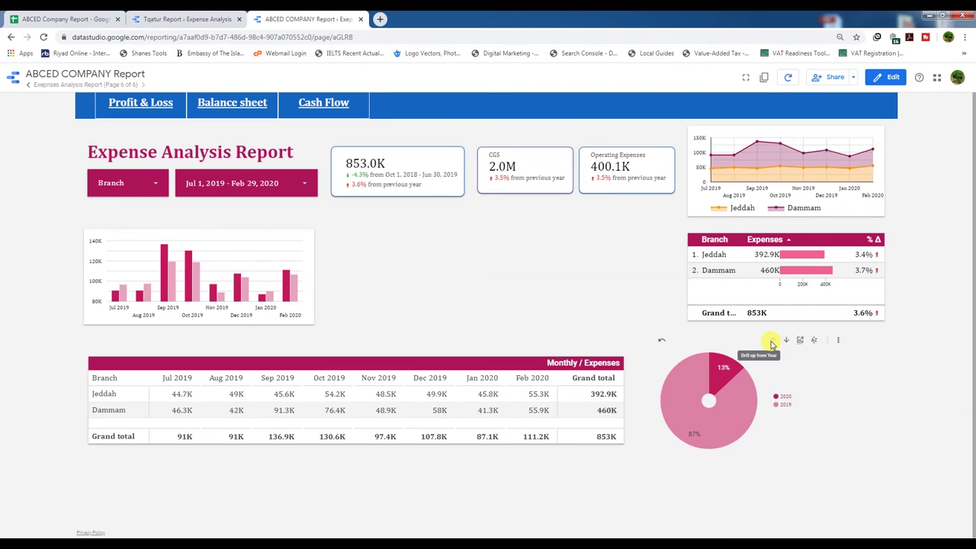
pyautogui.click(801, 342)
pyautogui.click(885, 81)
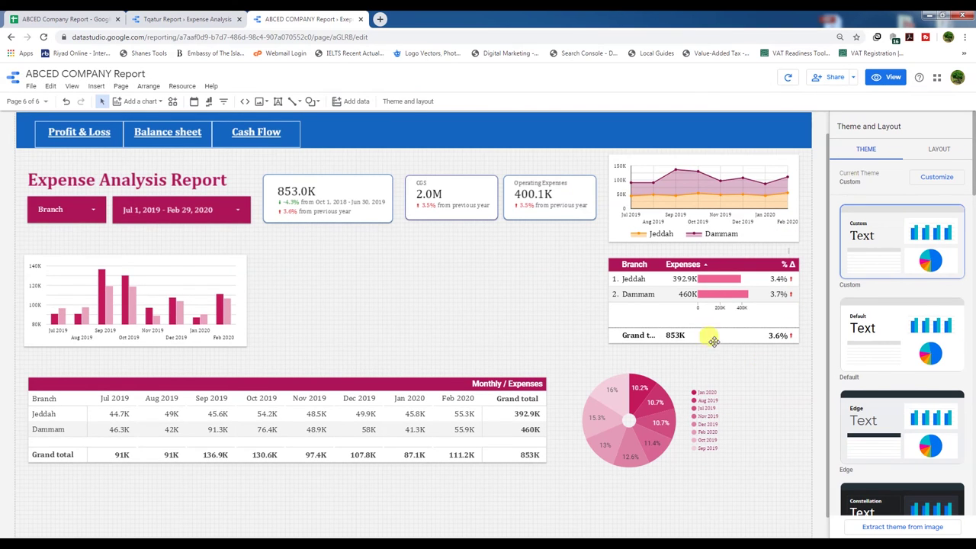
# Step: Add CGS and Operating Expenses as optional metrics of the pie chart
pyautogui.click(677, 394)
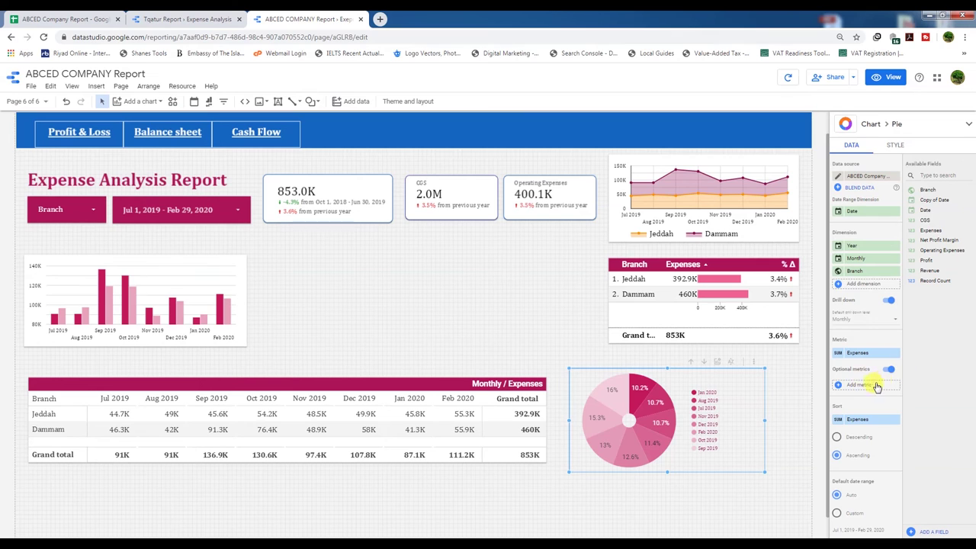
pyautogui.moveTo(925, 219); pyautogui.dragTo(857, 386)
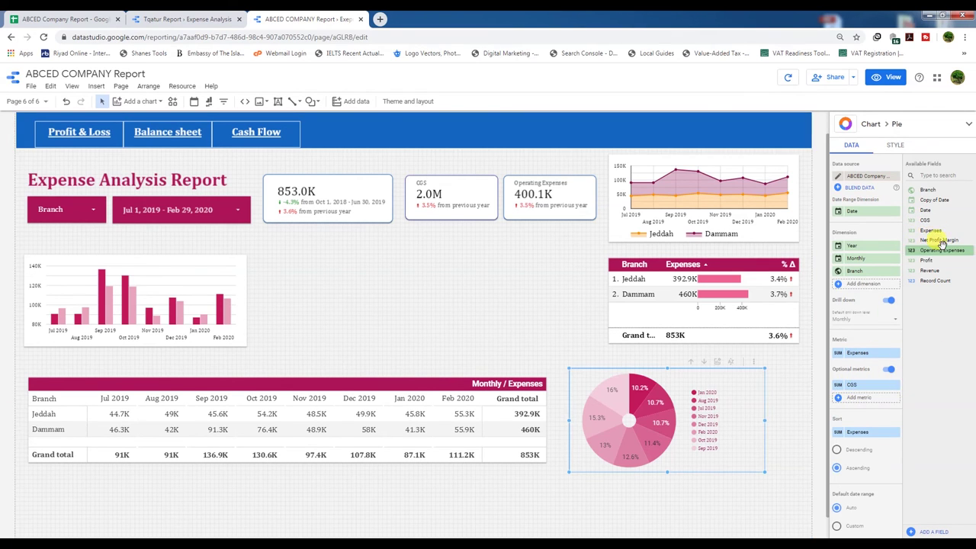
pyautogui.moveTo(937, 253); pyautogui.dragTo(873, 406)
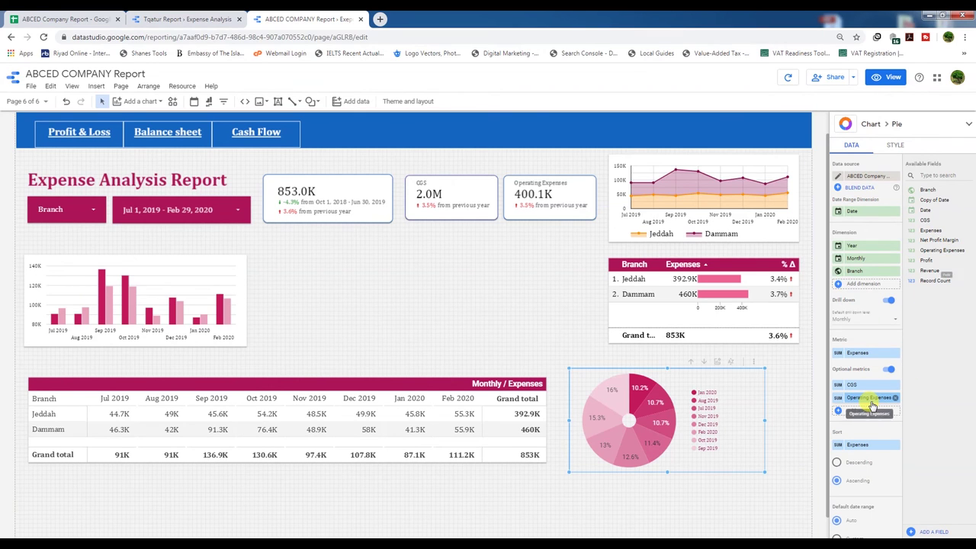
# Step: Preview the report and switch the pie chart's displayed metric to CGS
pyautogui.click(886, 77)
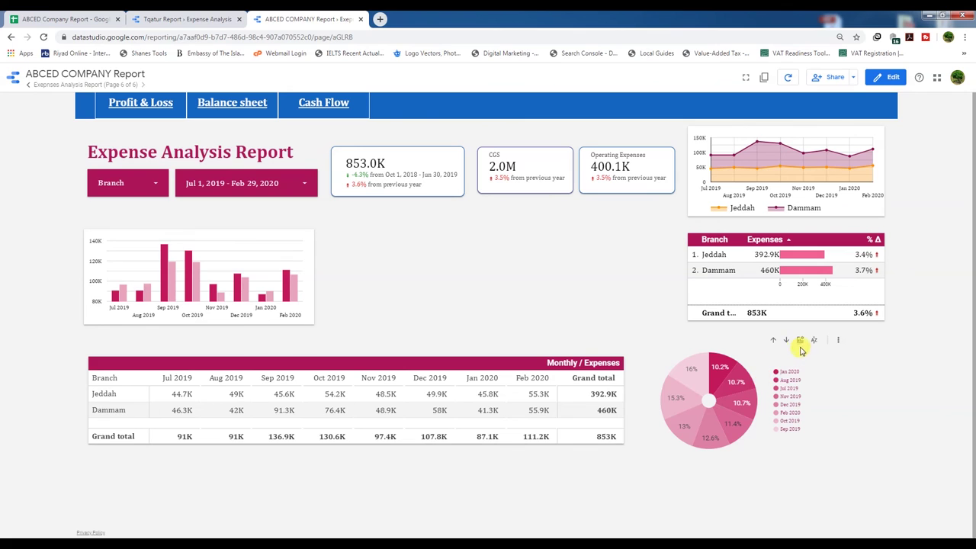
pyautogui.click(800, 340)
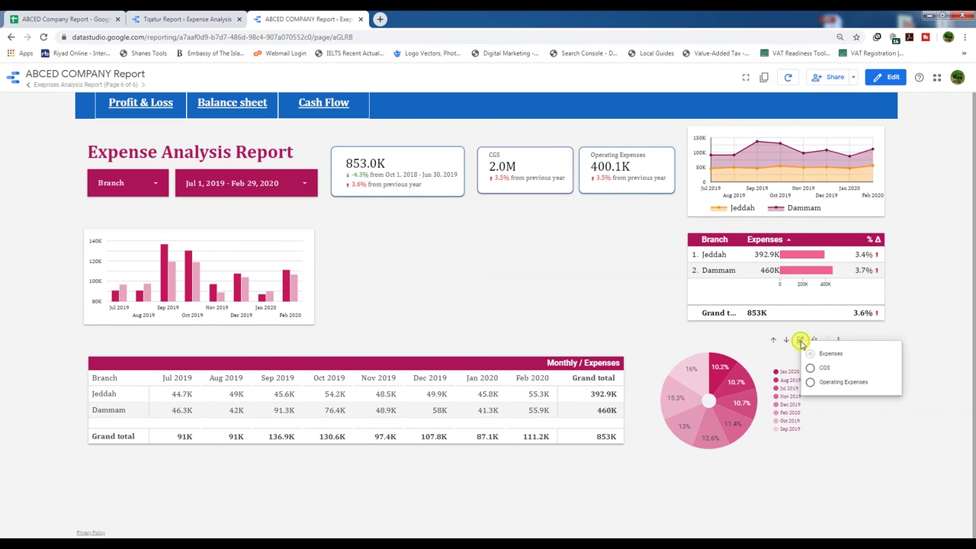
pyautogui.click(810, 370)
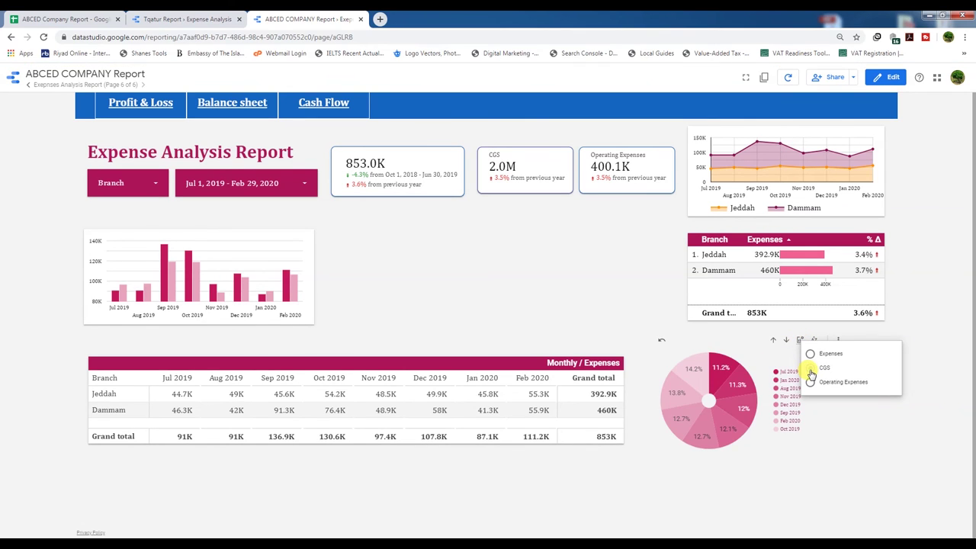
# Step: Switch the previewed pie chart's metric to Operating Expenses and back to Expenses
pyautogui.click(810, 384)
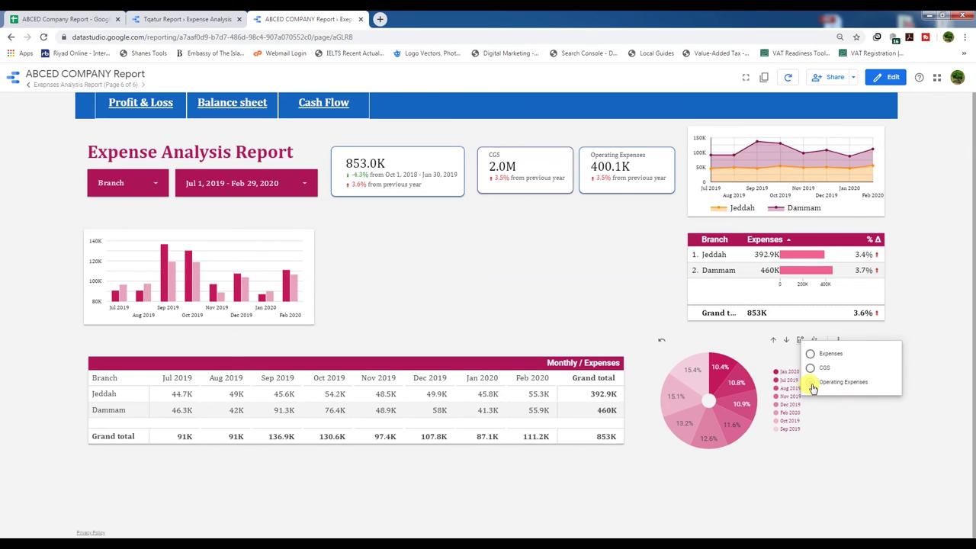
pyautogui.click(810, 355)
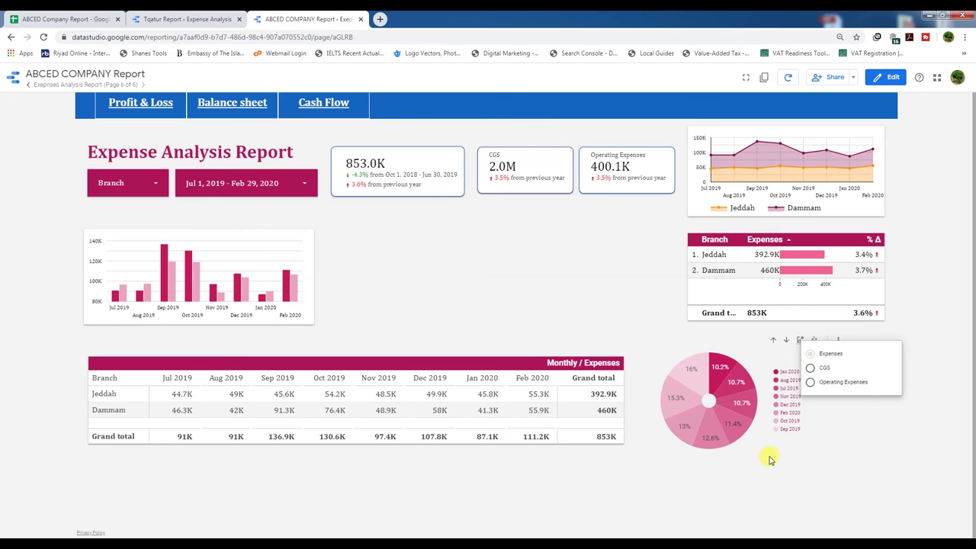
pyautogui.click(298, 235)
# Step: Filter the previewed report to the Dammam branch only by excluding Jeddah
pyautogui.click(151, 189)
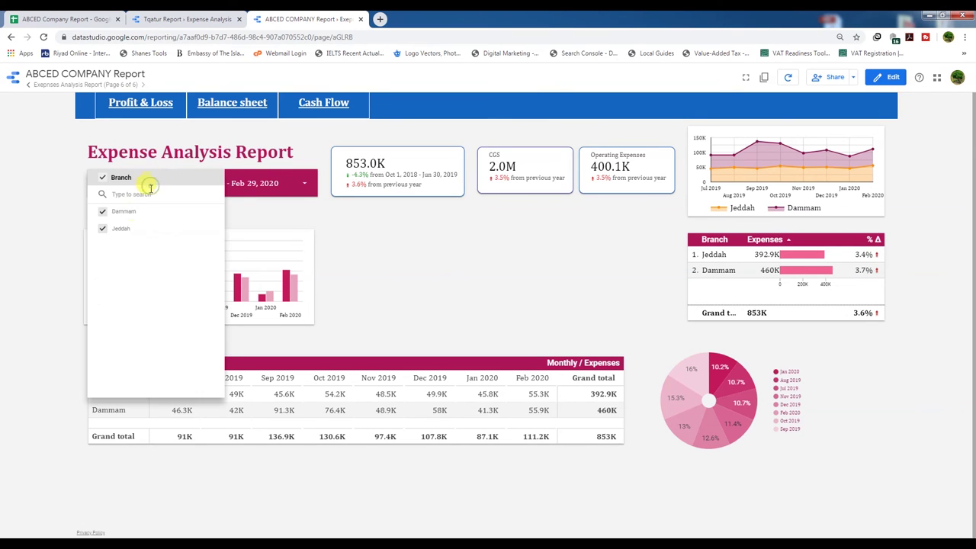
pyautogui.click(103, 230)
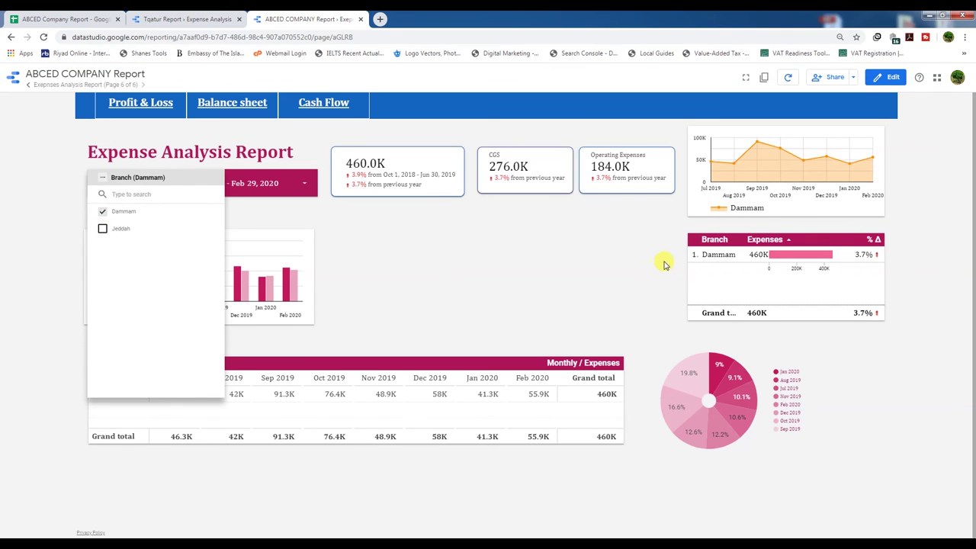
pyautogui.click(492, 297)
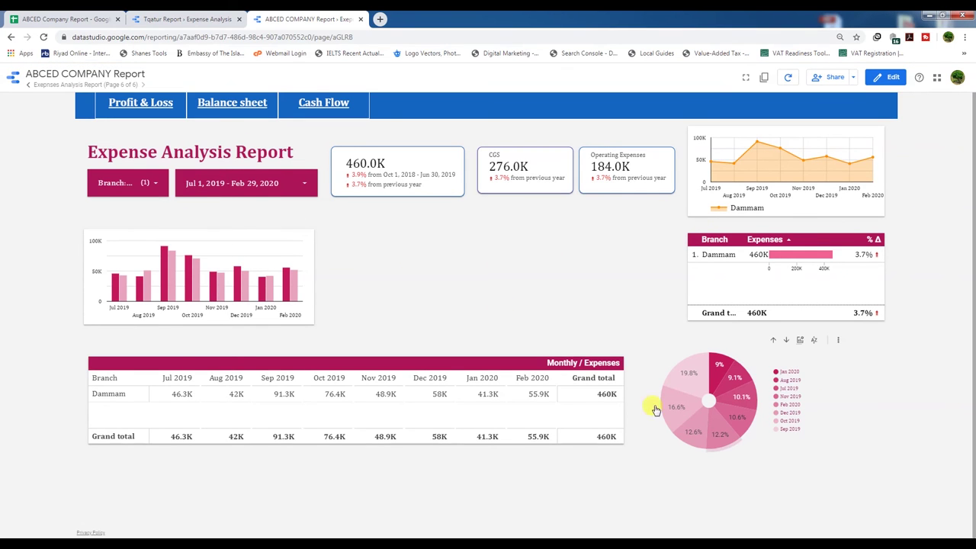
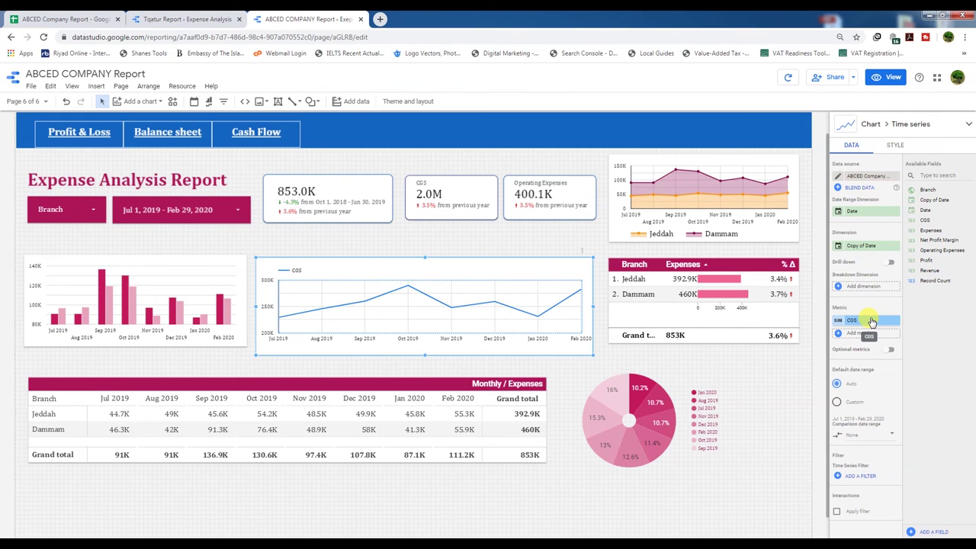
# Step: Rename the new time series chart's dimension as Monthly and add Operating Expenses as a second metric
pyautogui.click(838, 245)
pyautogui.write('Monthly')
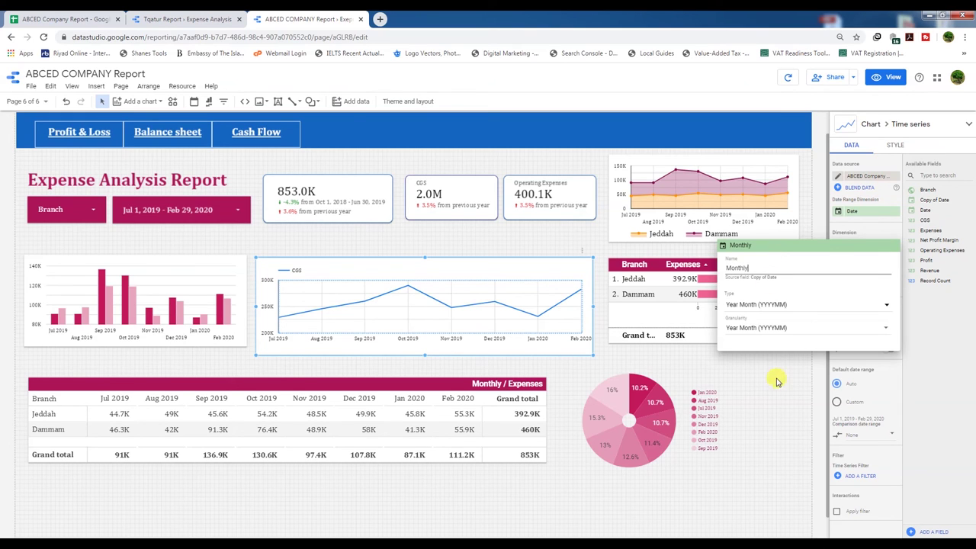
pyautogui.click(777, 378)
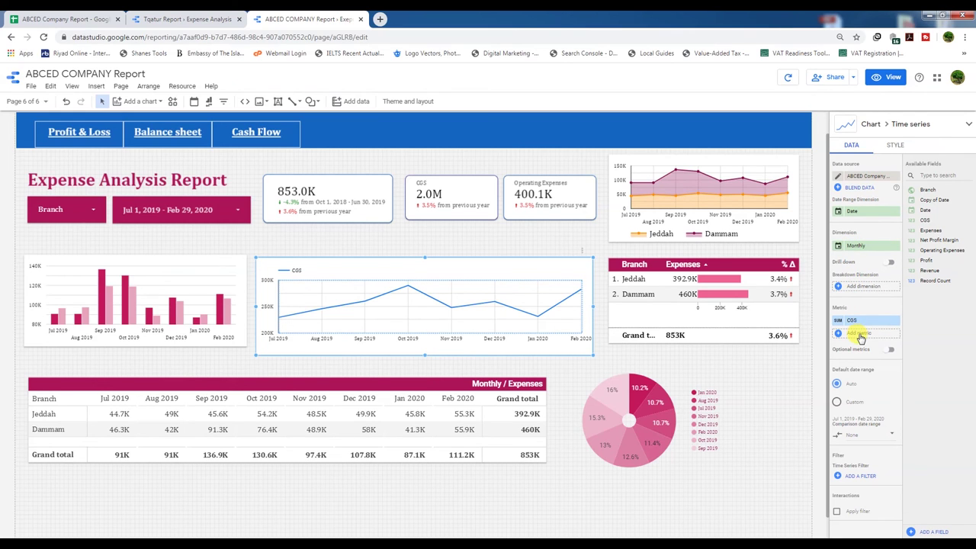
pyautogui.moveTo(936, 252); pyautogui.dragTo(863, 336)
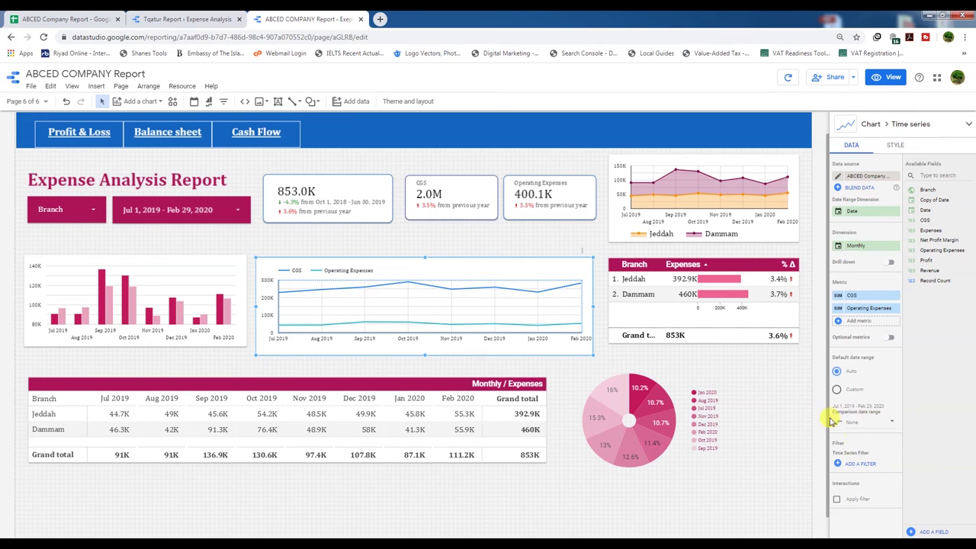
# Step: Set the time series chart's comparison date range to Previous year
pyautogui.click(858, 425)
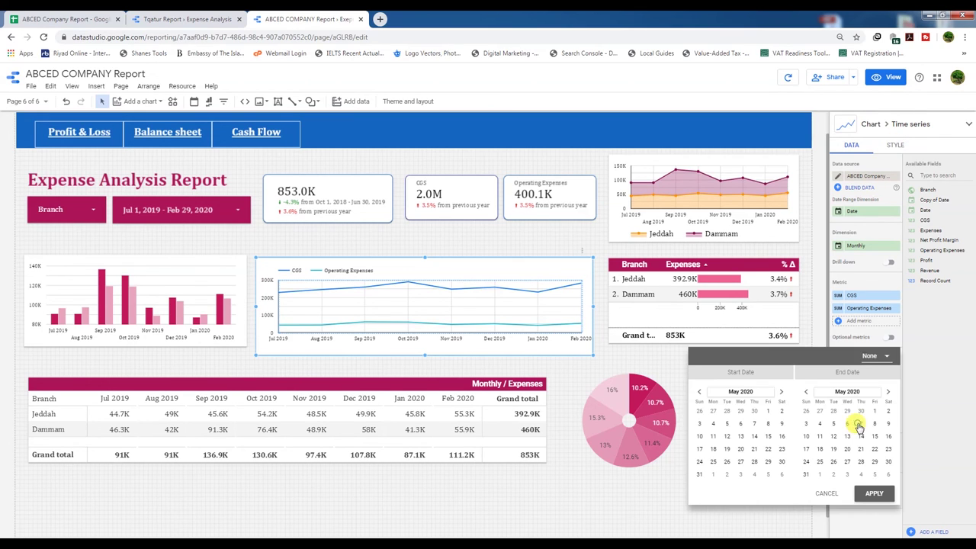
pyautogui.click(872, 355)
pyautogui.click(875, 335)
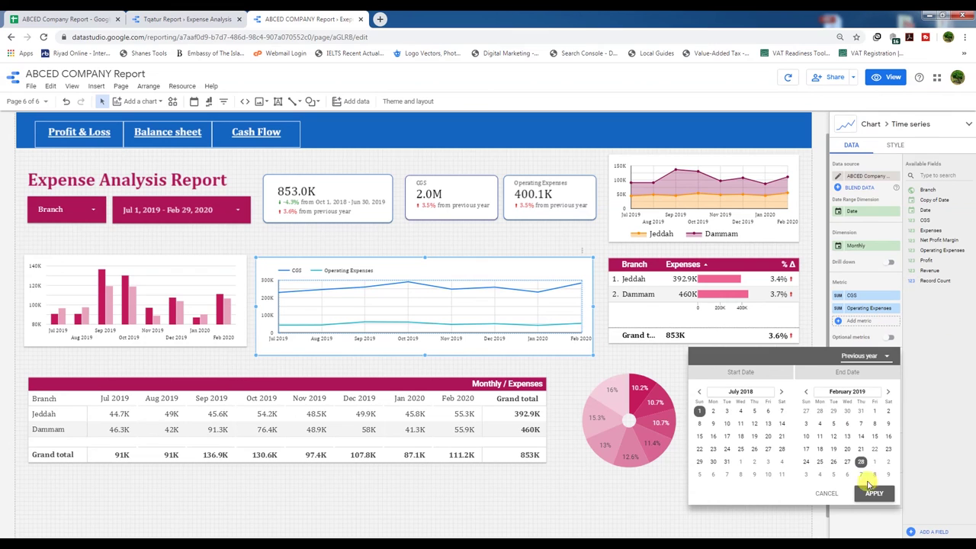
pyautogui.click(873, 493)
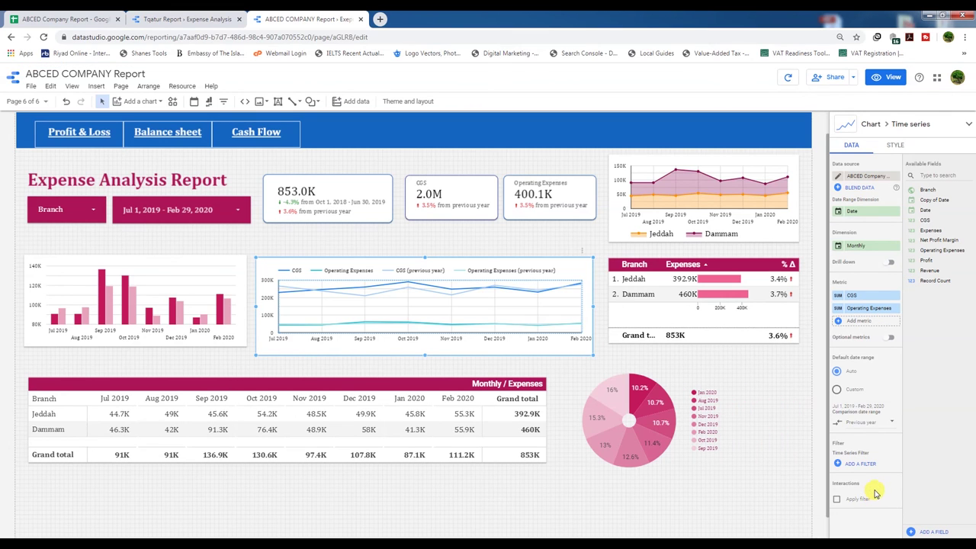
# Step: Show the time series chart's CGS series as bars and color it dark pink
pyautogui.click(895, 145)
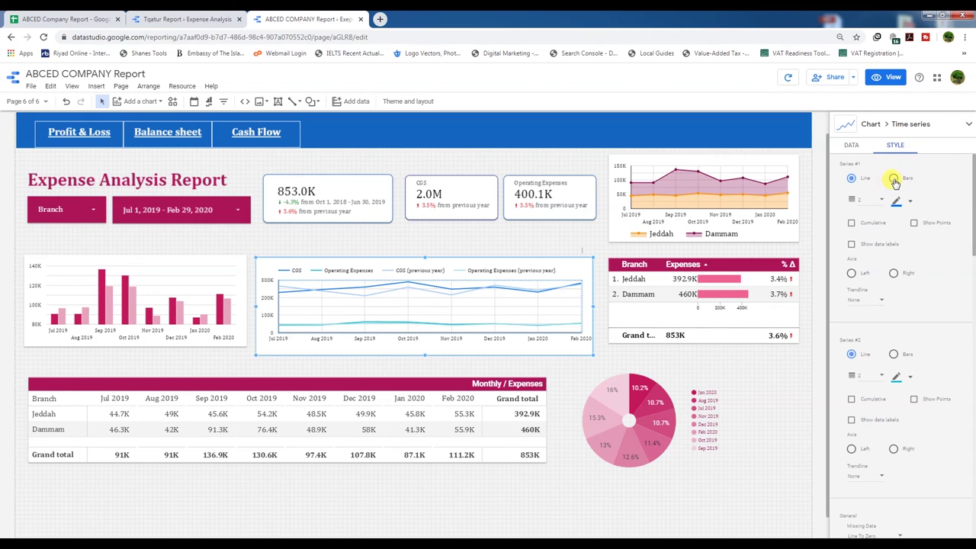
pyautogui.click(894, 179)
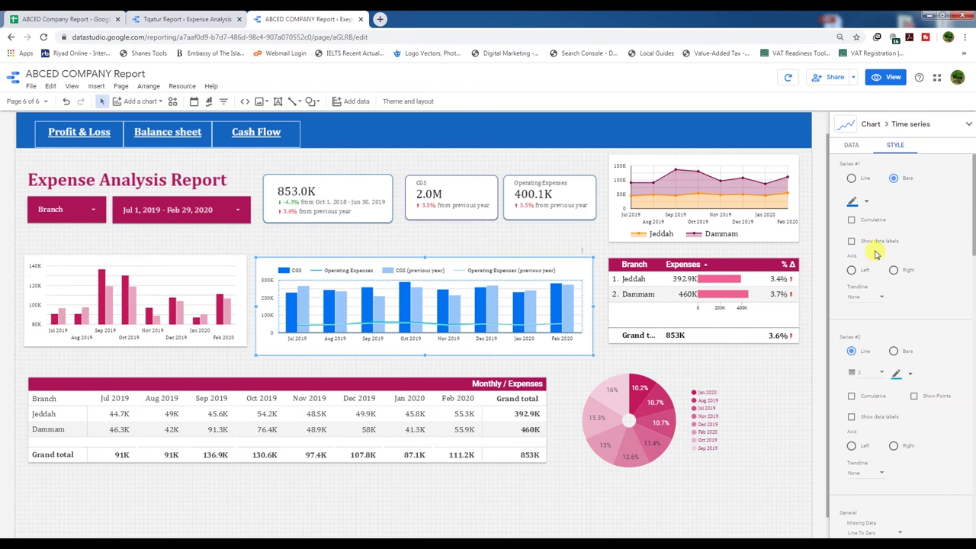
pyautogui.click(853, 202)
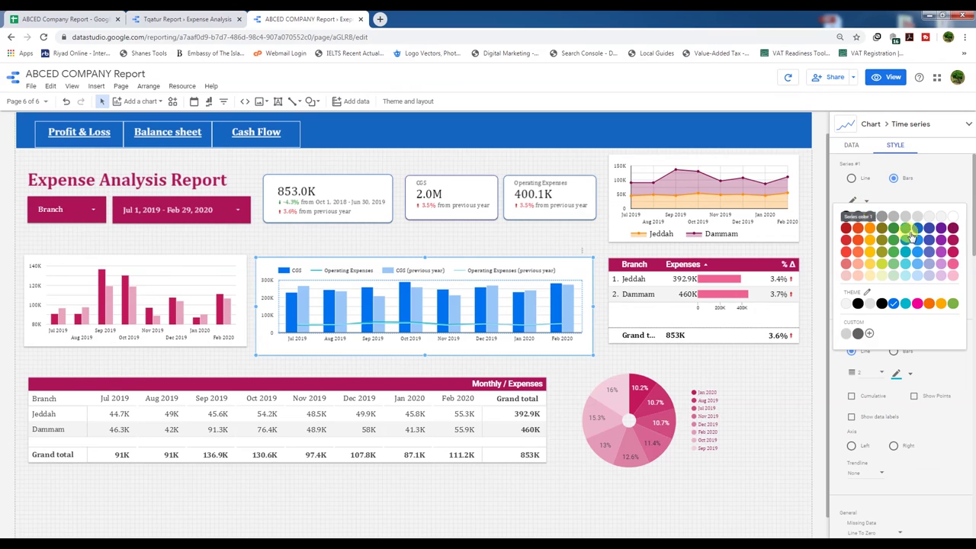
pyautogui.click(952, 252)
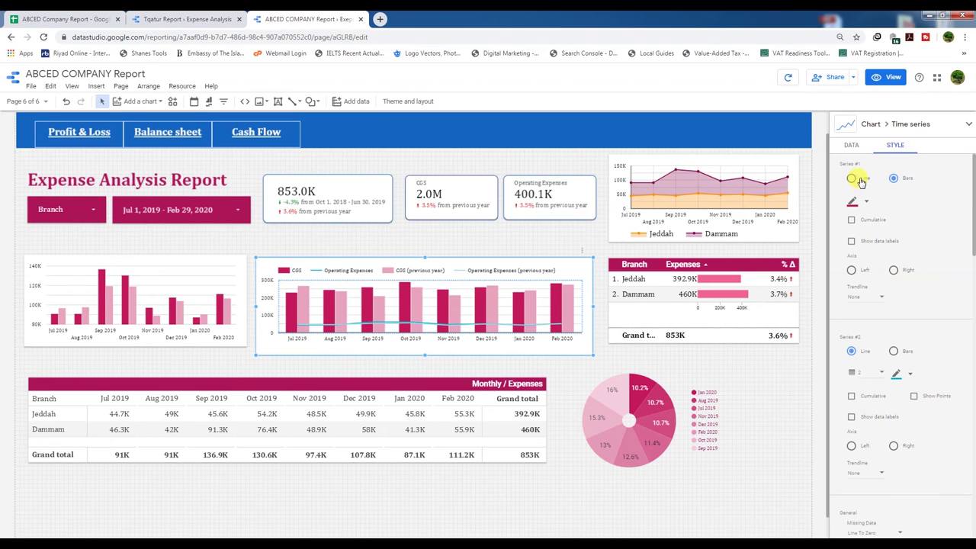
# Step: Show the Operating Expenses series as bars and color it orange
pyautogui.scroll(-2, 875, 358)
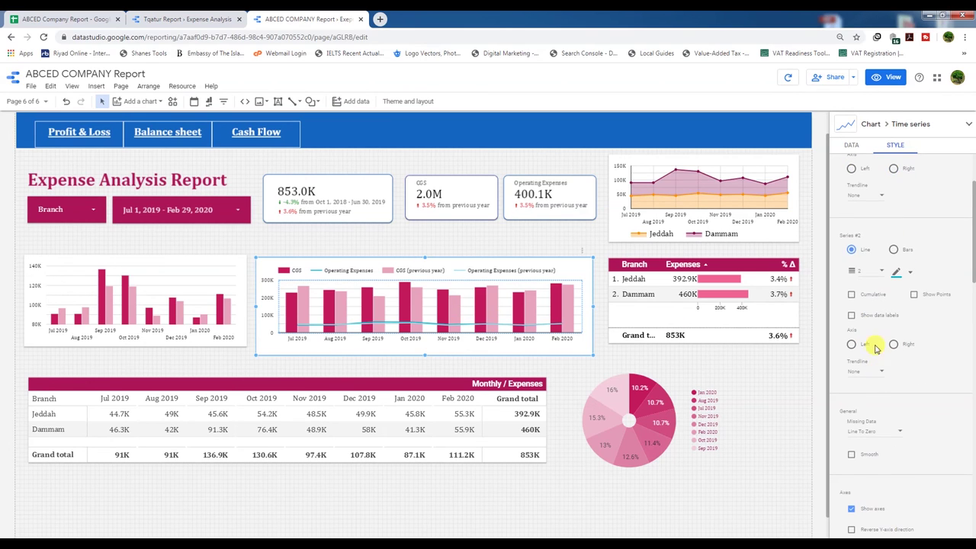
pyautogui.click(894, 250)
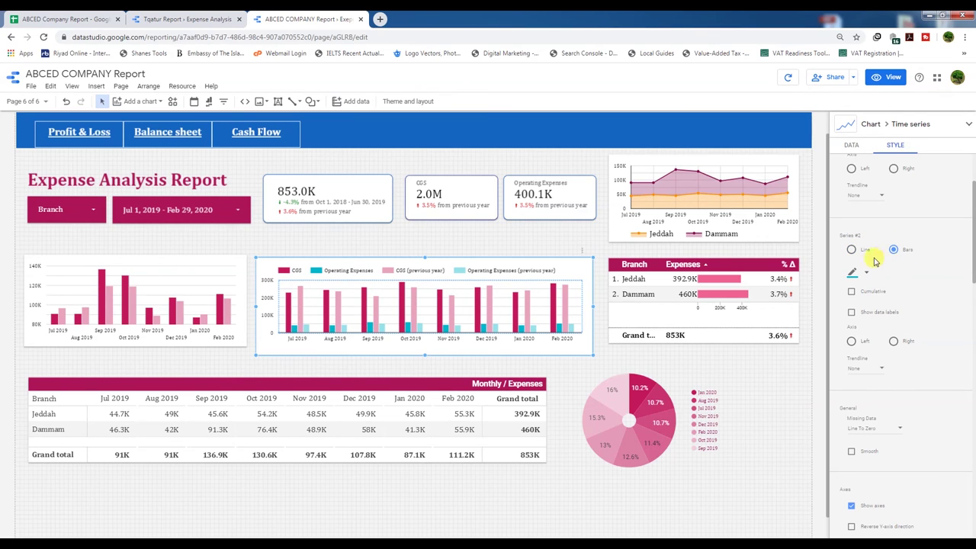
pyautogui.click(866, 272)
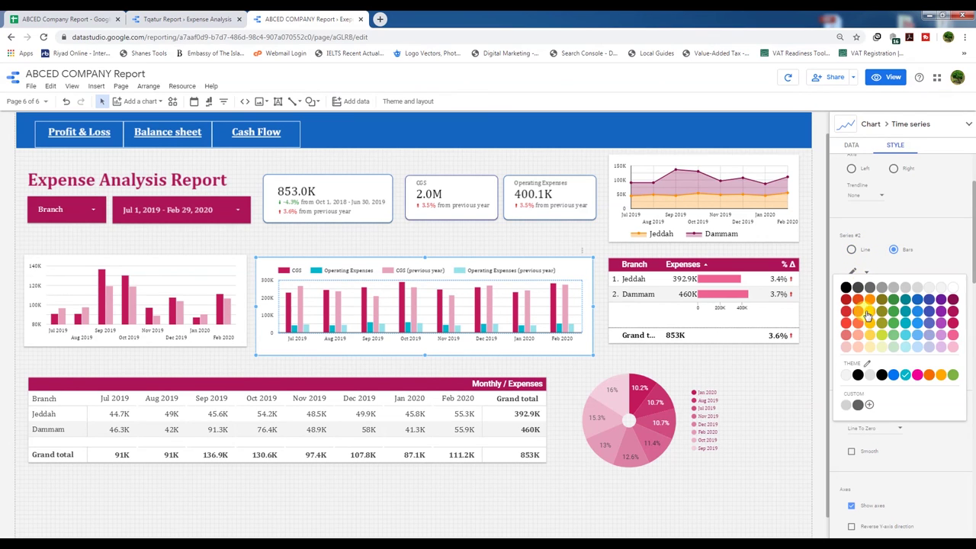
pyautogui.click(868, 301)
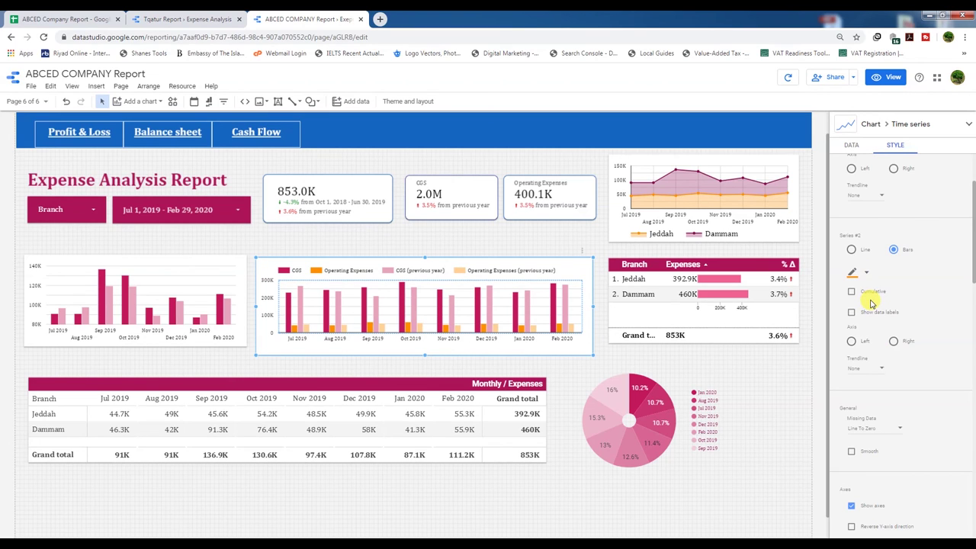
# Step: Give the CGS and Operating Expenses chart a white background and a border shadow
pyautogui.scroll(-1, 871, 302)
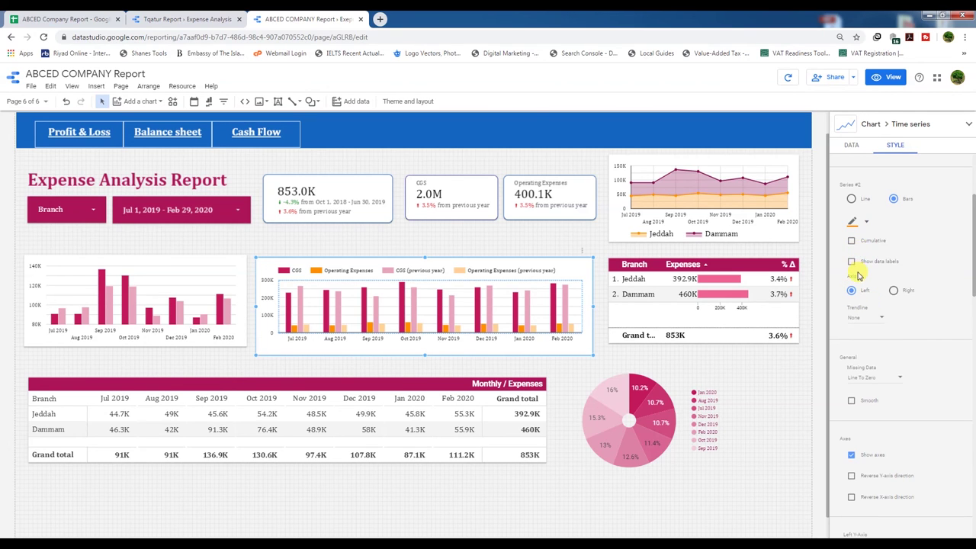
pyautogui.scroll(-1, 869, 366)
pyautogui.scroll(-5, 869, 369)
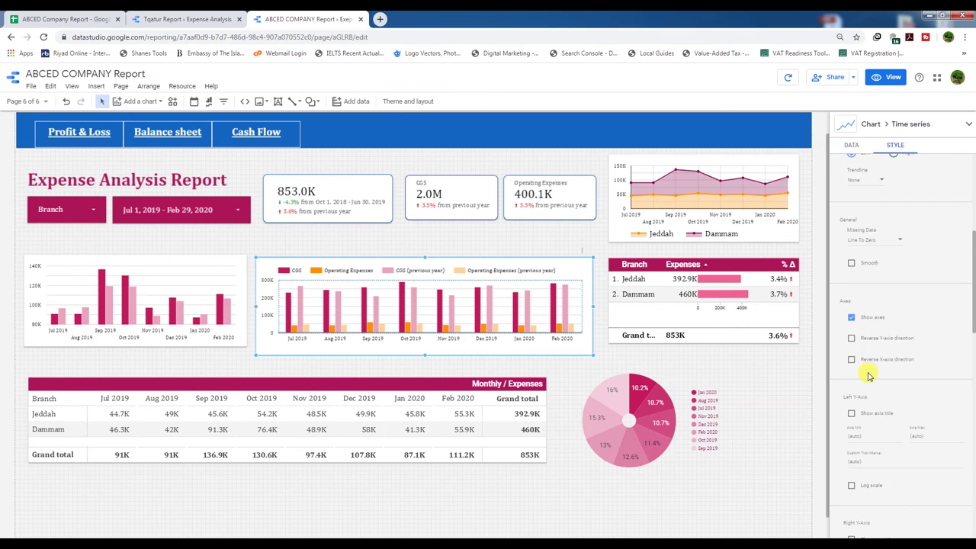
pyautogui.scroll(-5, 866, 363)
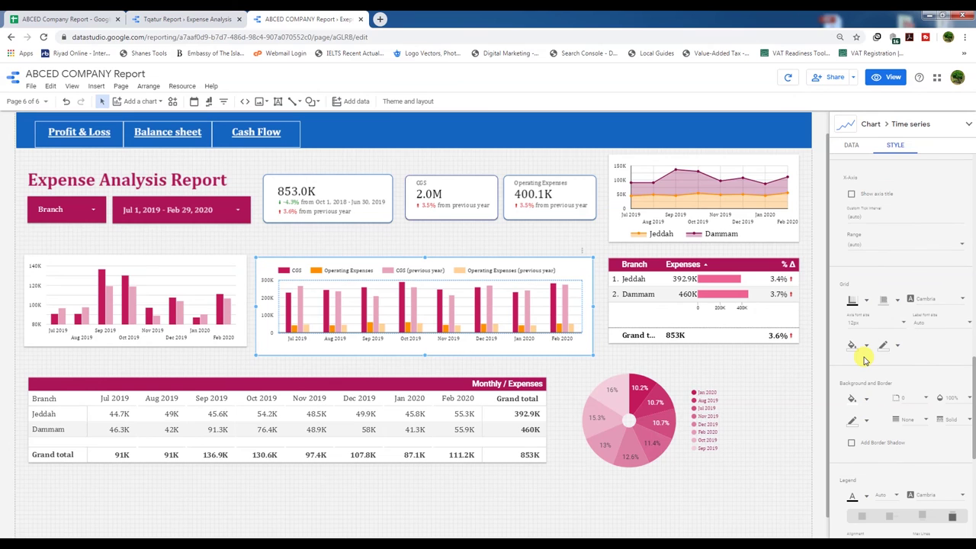
pyautogui.scroll(-3, 867, 355)
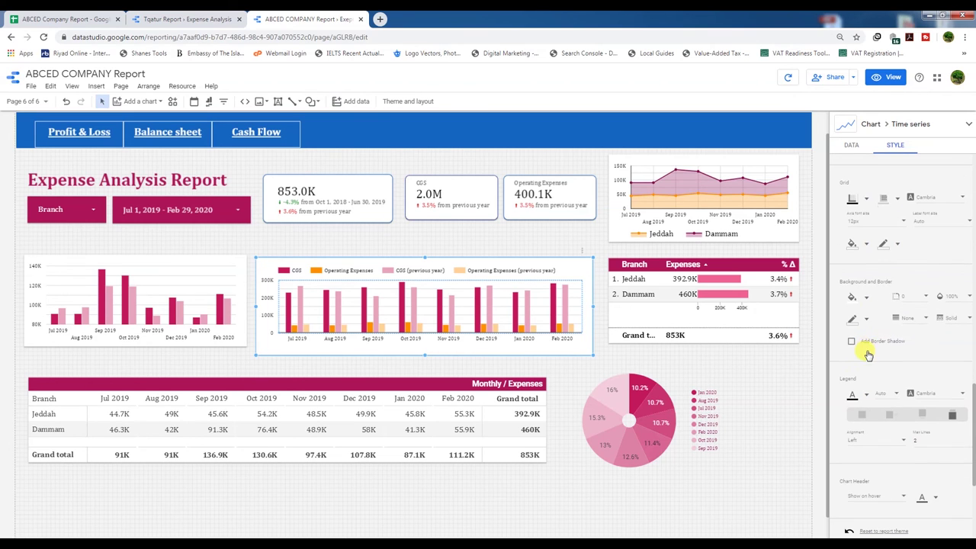
pyautogui.click(866, 297)
pyautogui.click(954, 336)
pyautogui.click(851, 341)
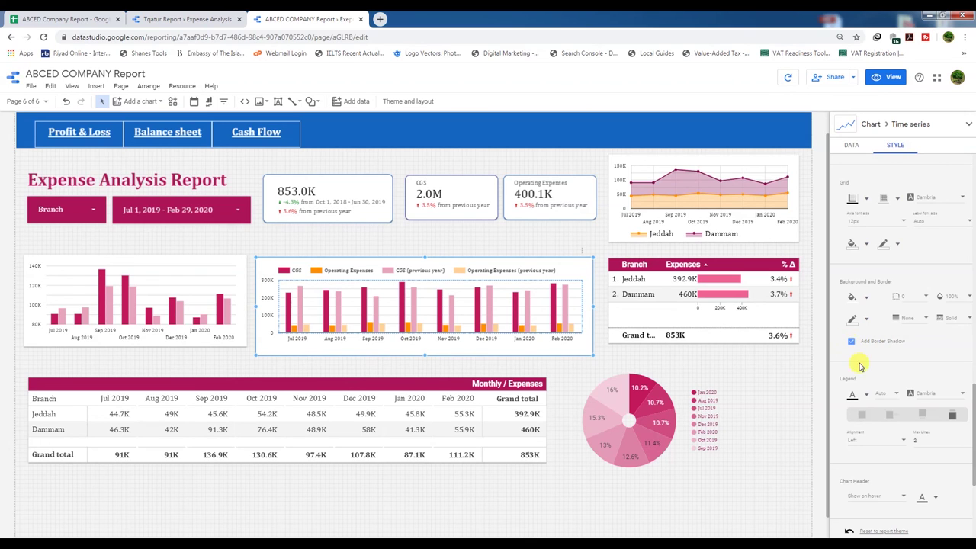
# Step: Place the chart's legend on its right side and widen the chart slightly toward the branch table
pyautogui.scroll(-1, 862, 421)
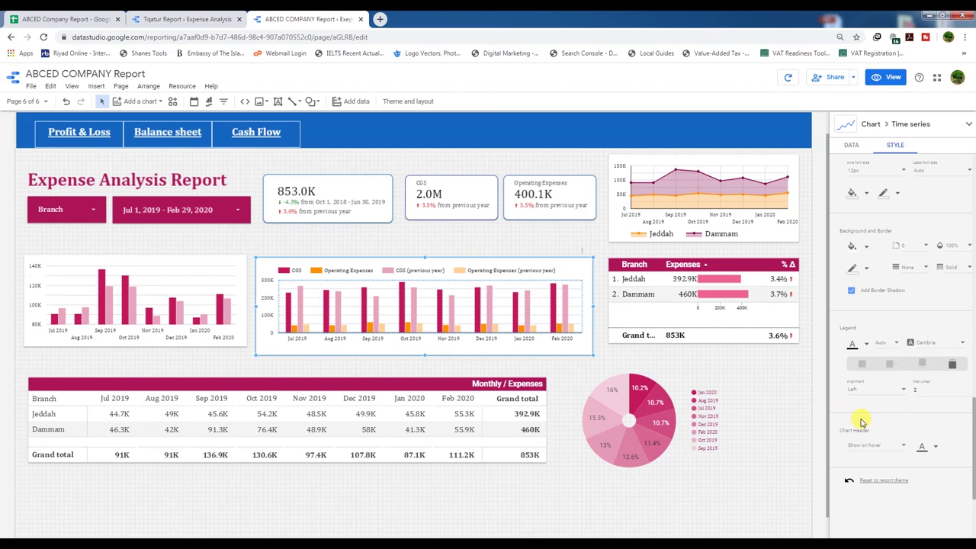
pyautogui.click(861, 364)
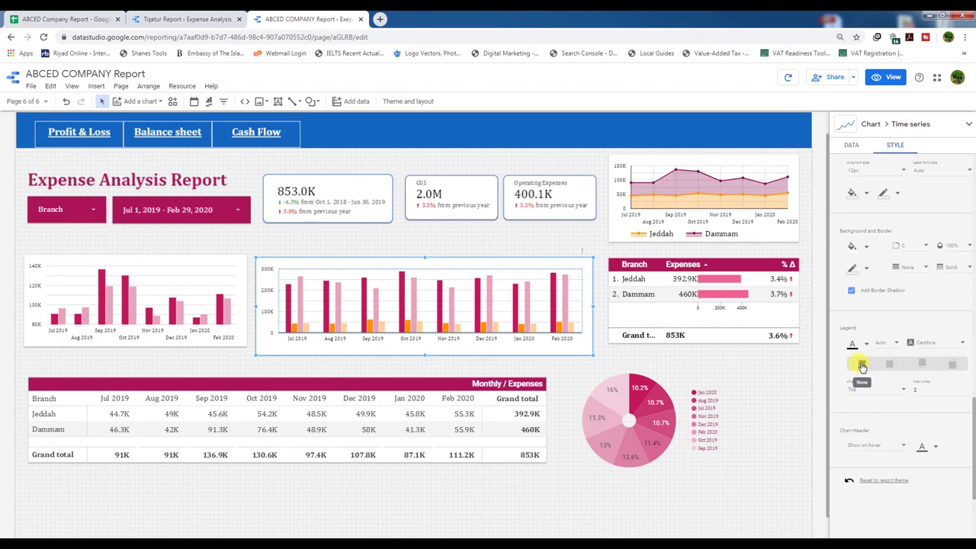
pyautogui.click(890, 365)
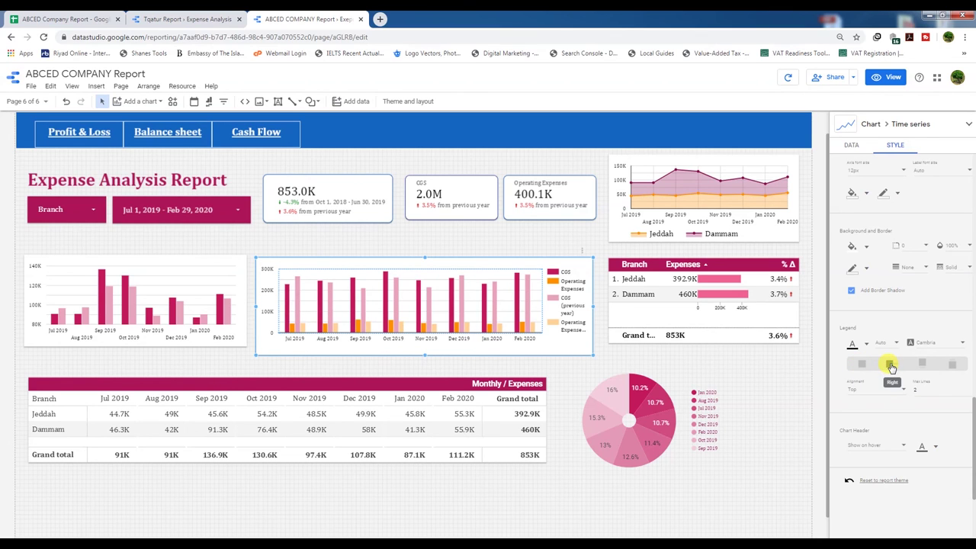
pyautogui.moveTo(594, 305); pyautogui.dragTo(603, 305)
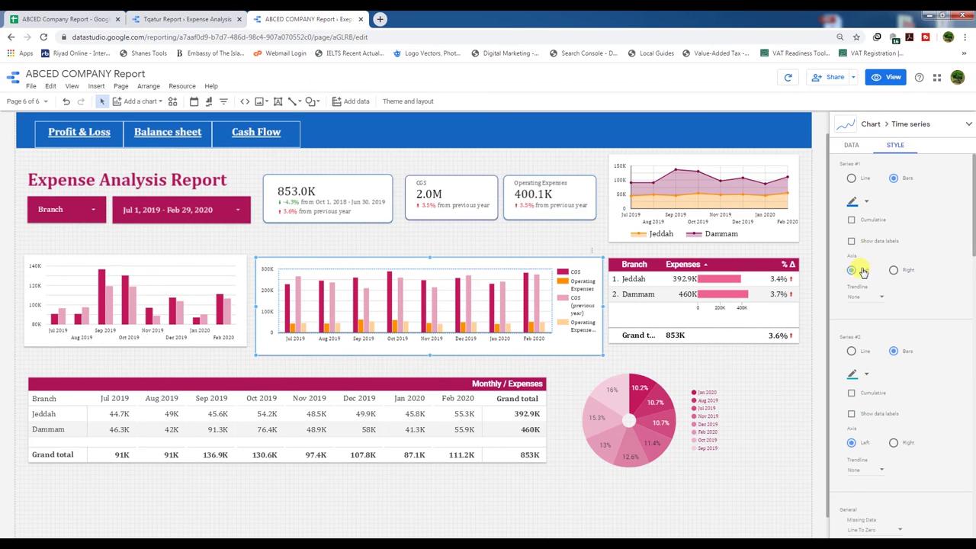
# Step: Try to set the CGS and Operating Expenses chart's comparison date range to None
pyautogui.click(849, 145)
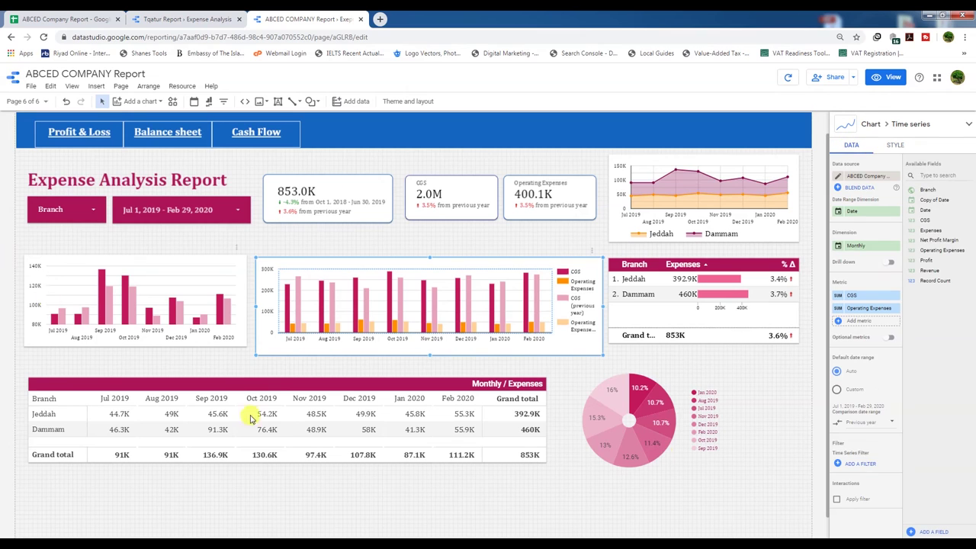
pyautogui.click(875, 422)
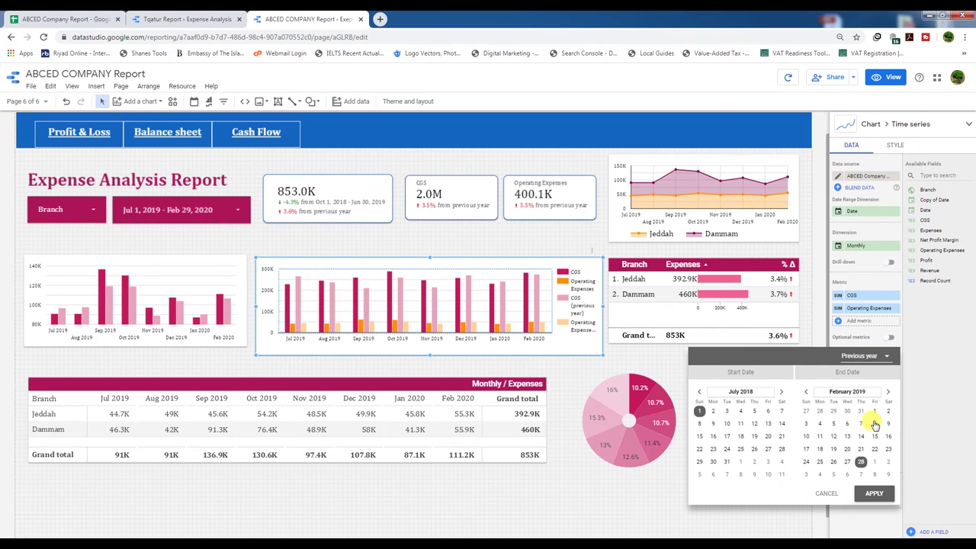
pyautogui.click(880, 356)
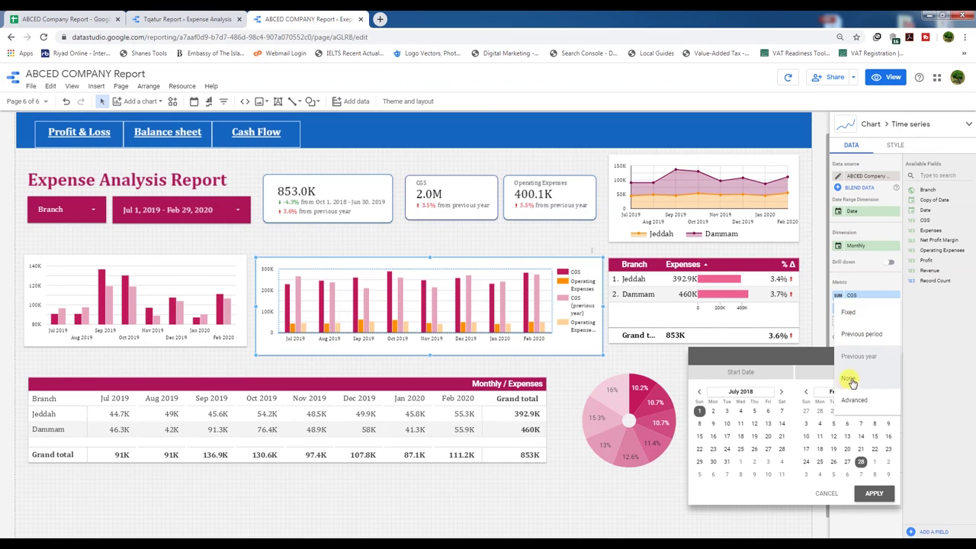
pyautogui.click(849, 378)
pyautogui.click(873, 494)
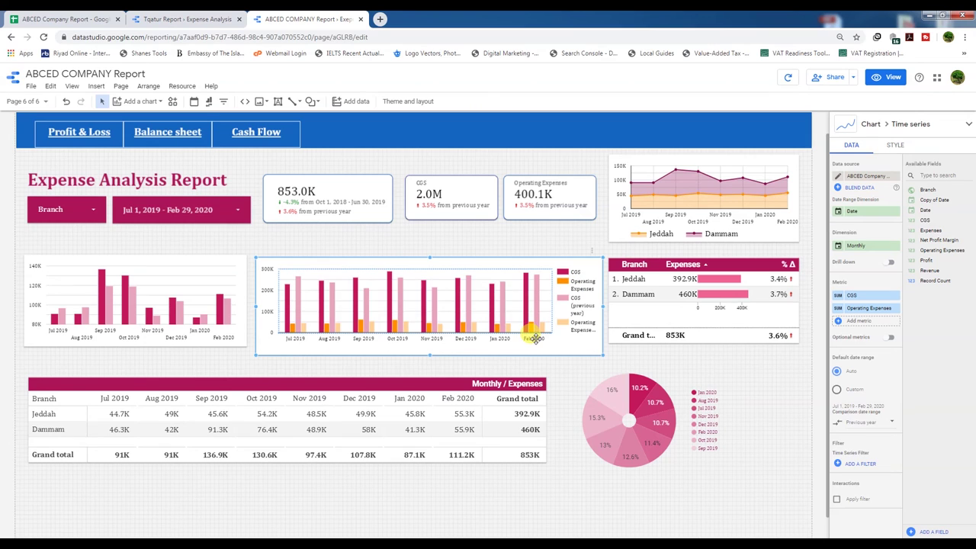
# Step: Fine-tune the position and height of the CGS and Operating Expenses chart, and preview the report
pyautogui.moveTo(412, 302); pyautogui.dragTo(421, 299)
pyautogui.moveTo(427, 251); pyautogui.dragTo(427, 257)
pyautogui.click(887, 77)
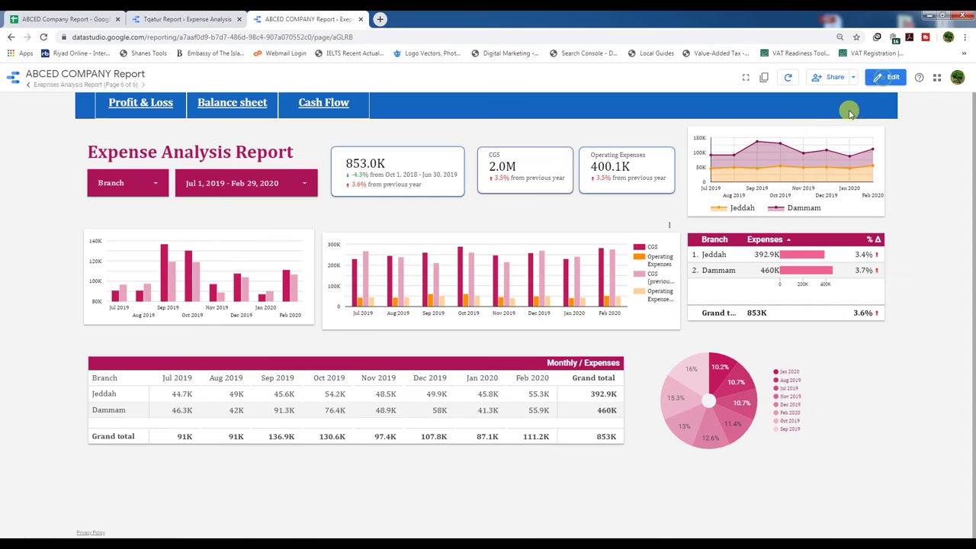
# Step: Exclude Jeddah in the branch filter to check the new chart for Dammam only
pyautogui.click(136, 183)
pyautogui.click(102, 228)
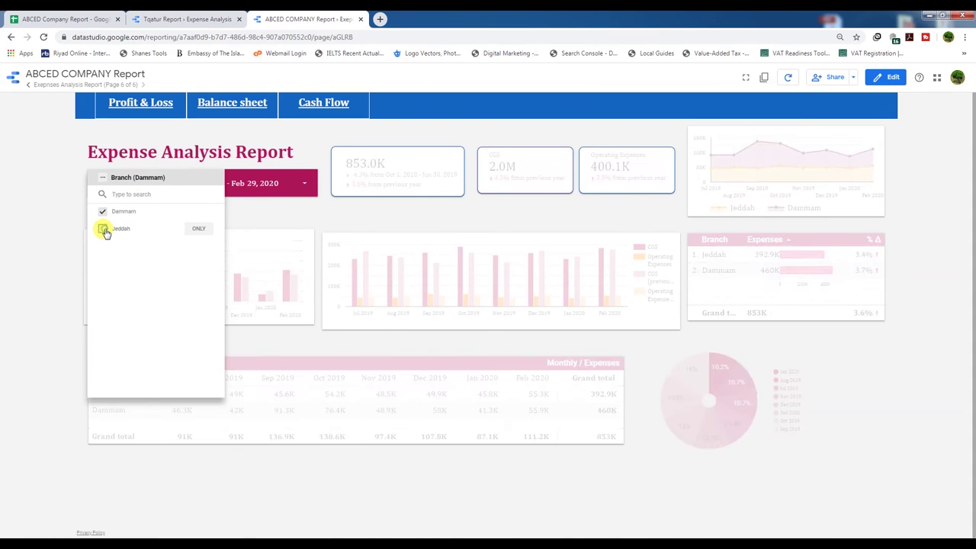
pyautogui.click(290, 208)
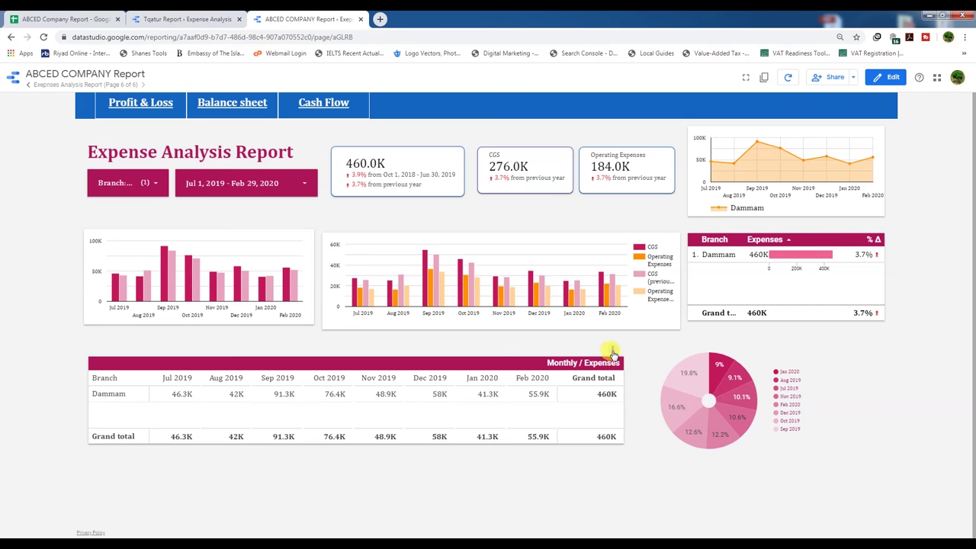